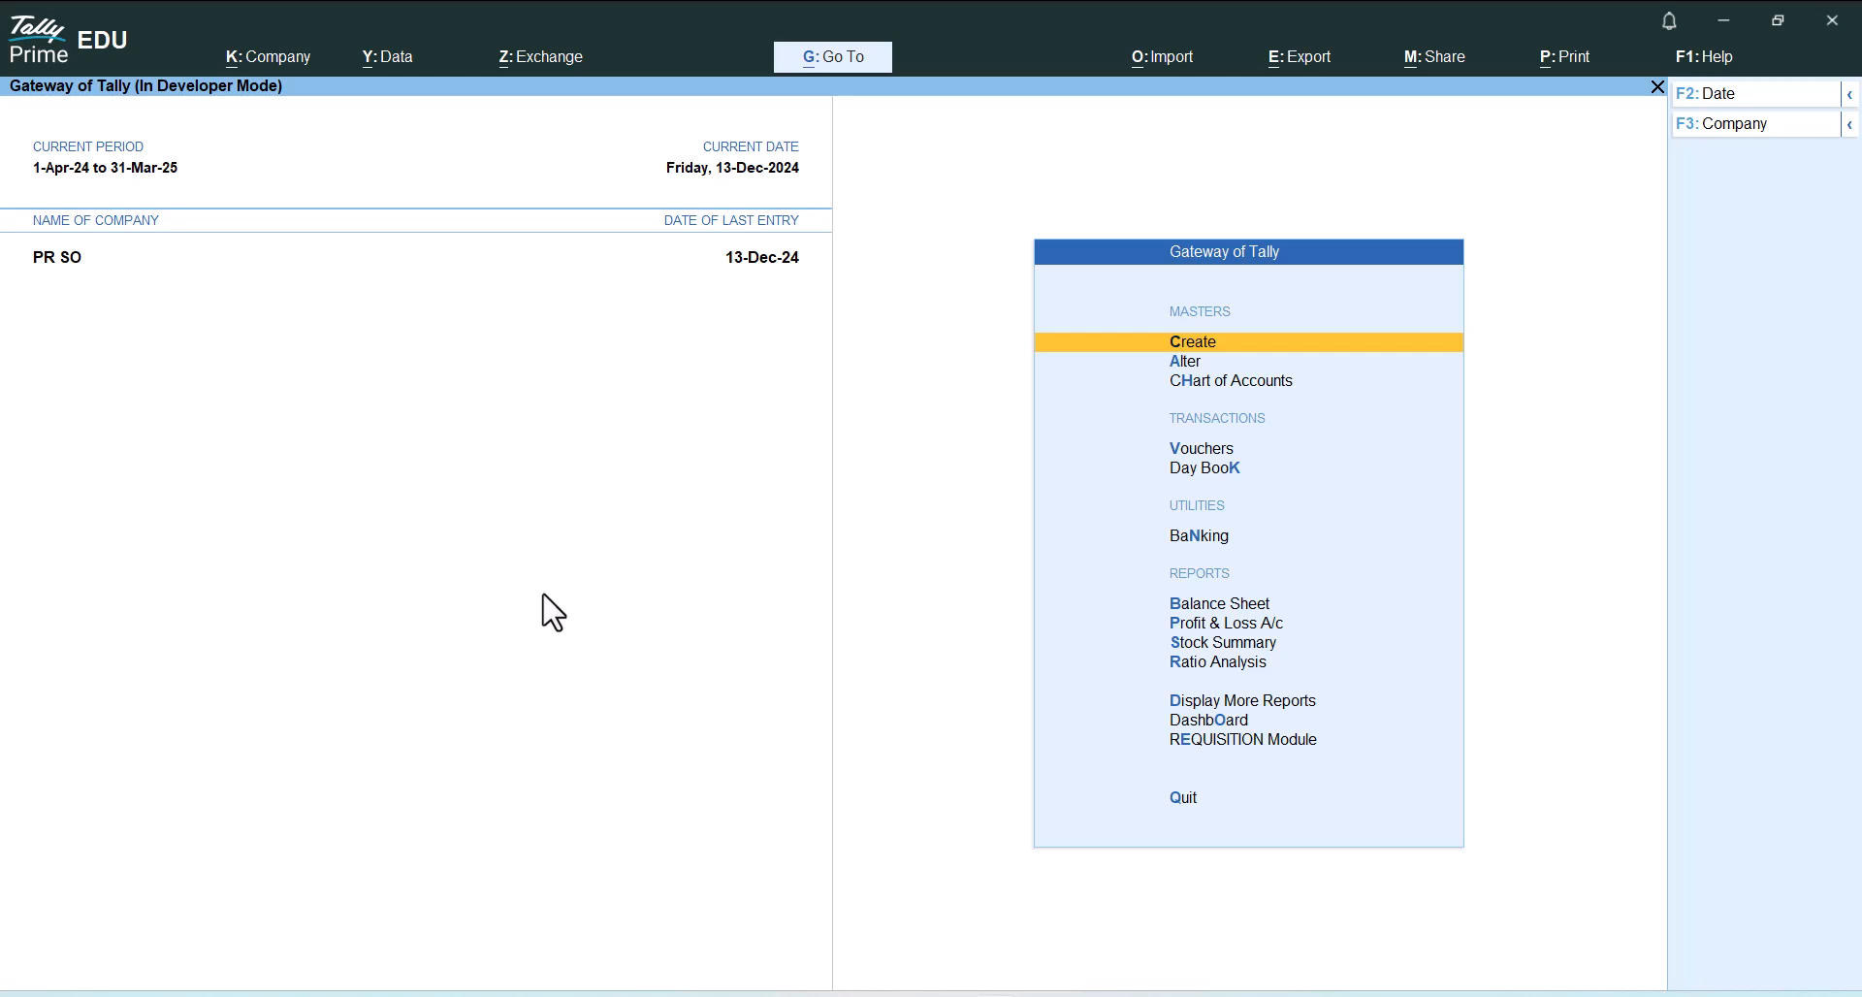
key(k)
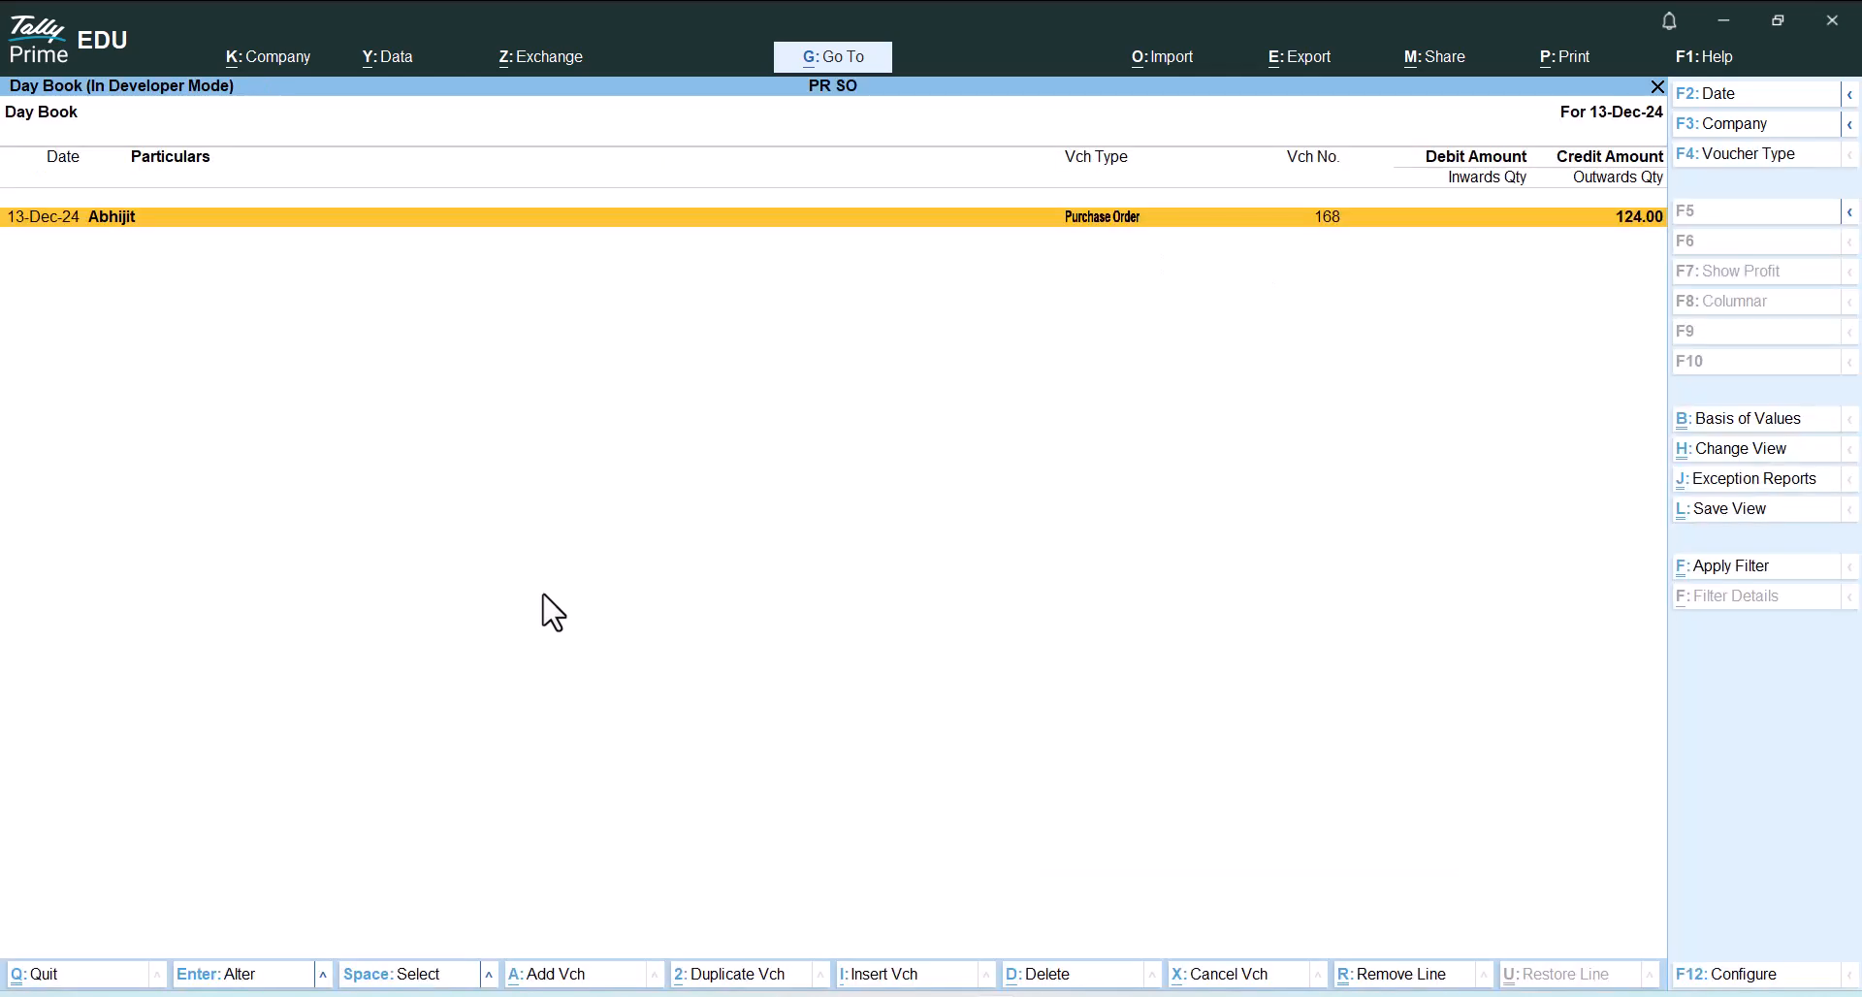
key(Escape)
key(Escape)
key(n)
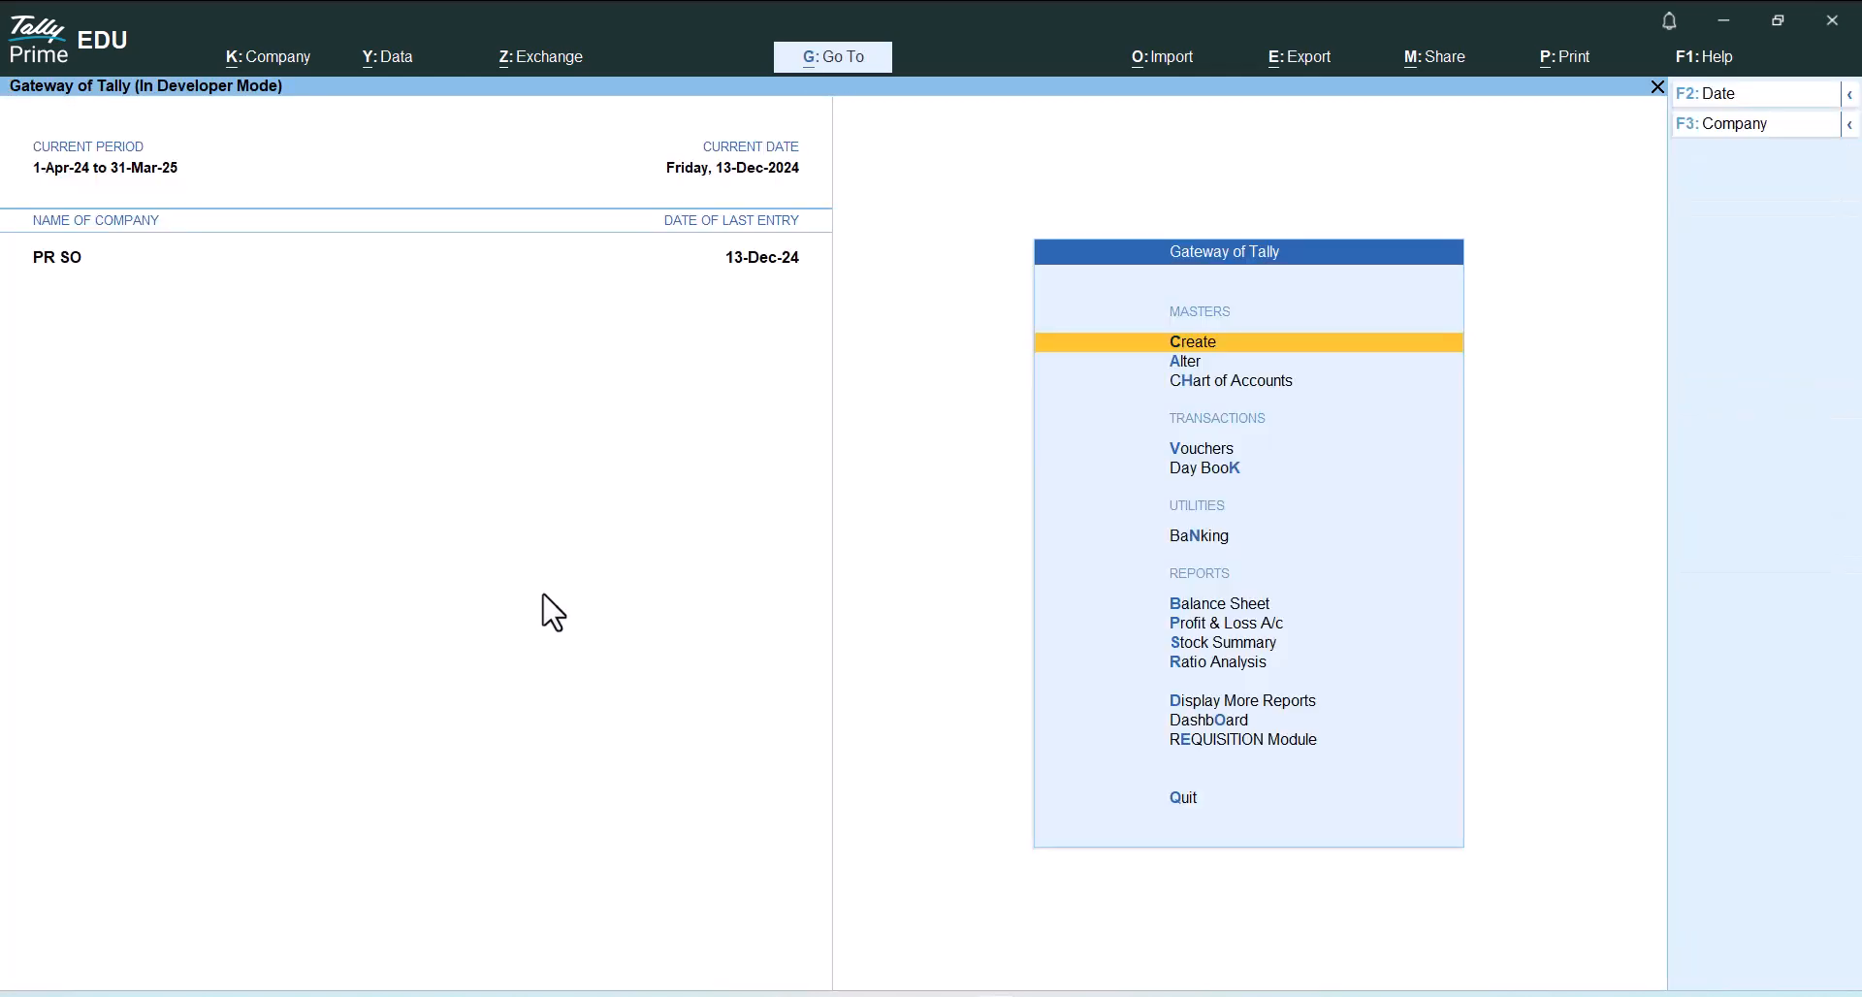
Open the Requisition Report in the REQUISITION Module and go to July in the monthly register
key(Up)
key(Up)
key(Return)
key(Down)
key(Up)
key(Return)
key(Up)
key(Up)
key(Up)
key(Up)
key(Up)
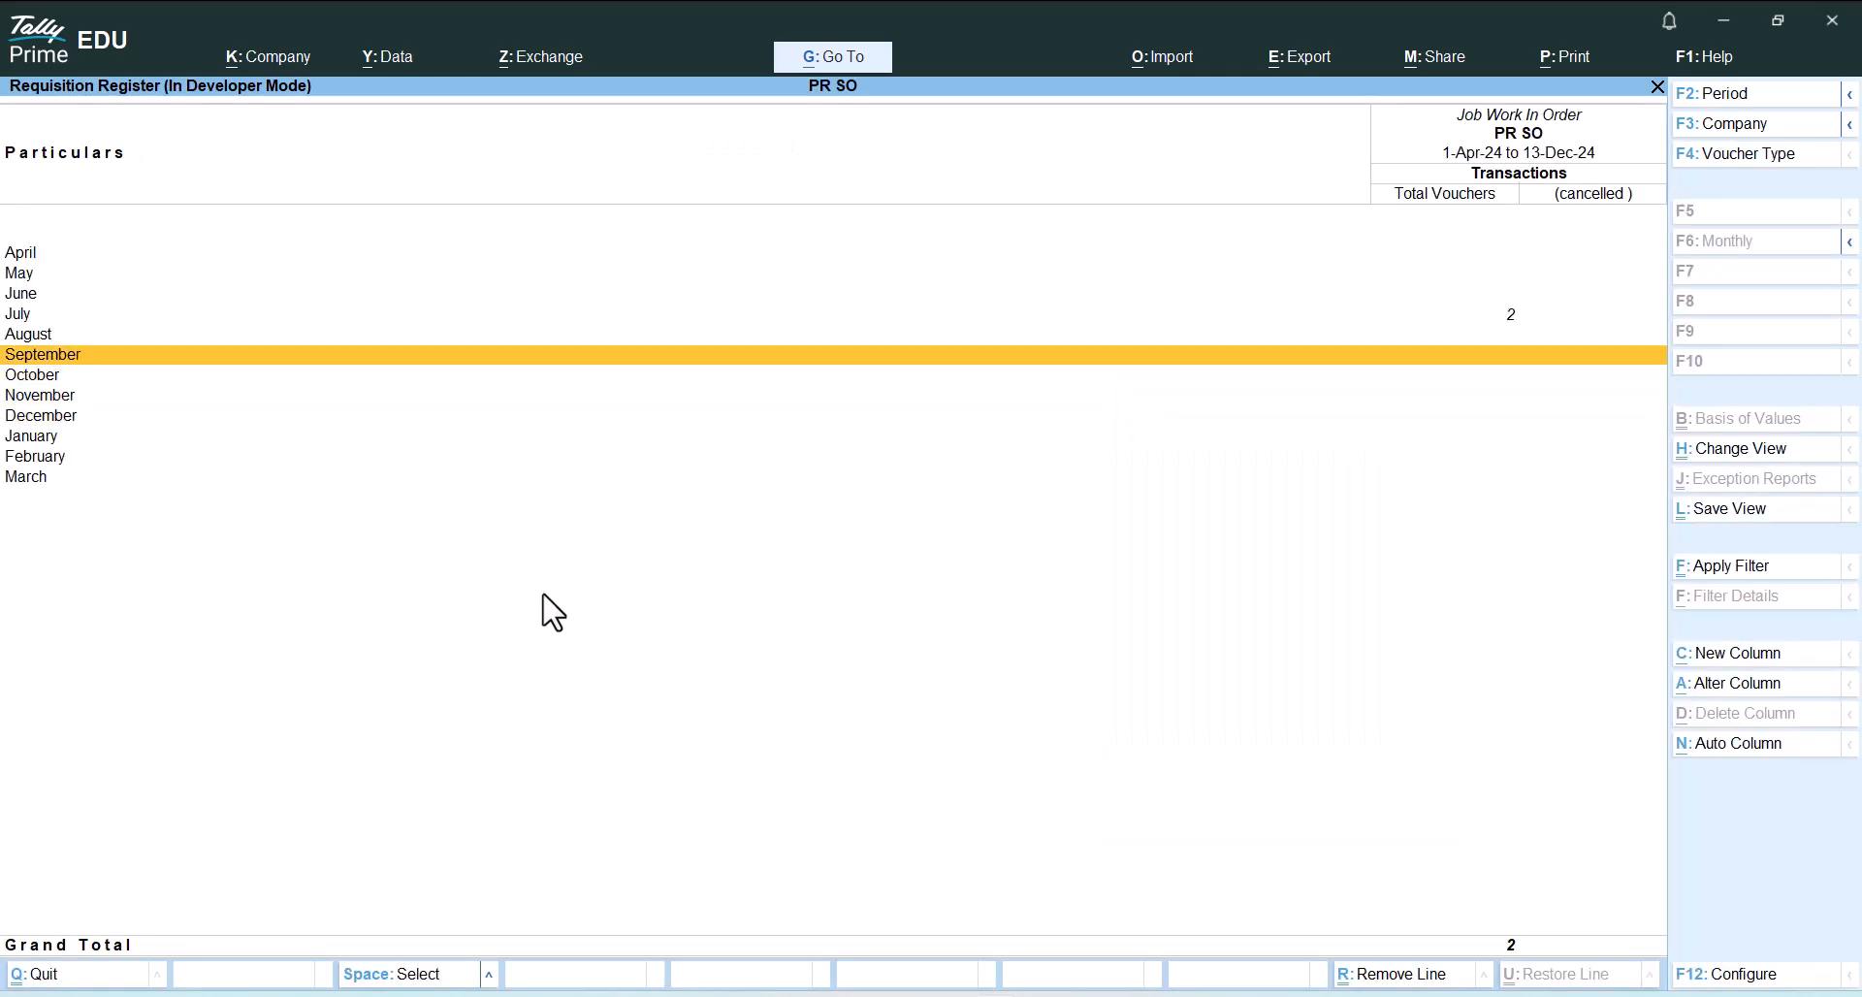
Review PR Creation voucher 7 from the July requisitions and leave the Requisition Register
key(Return)
key(Return)
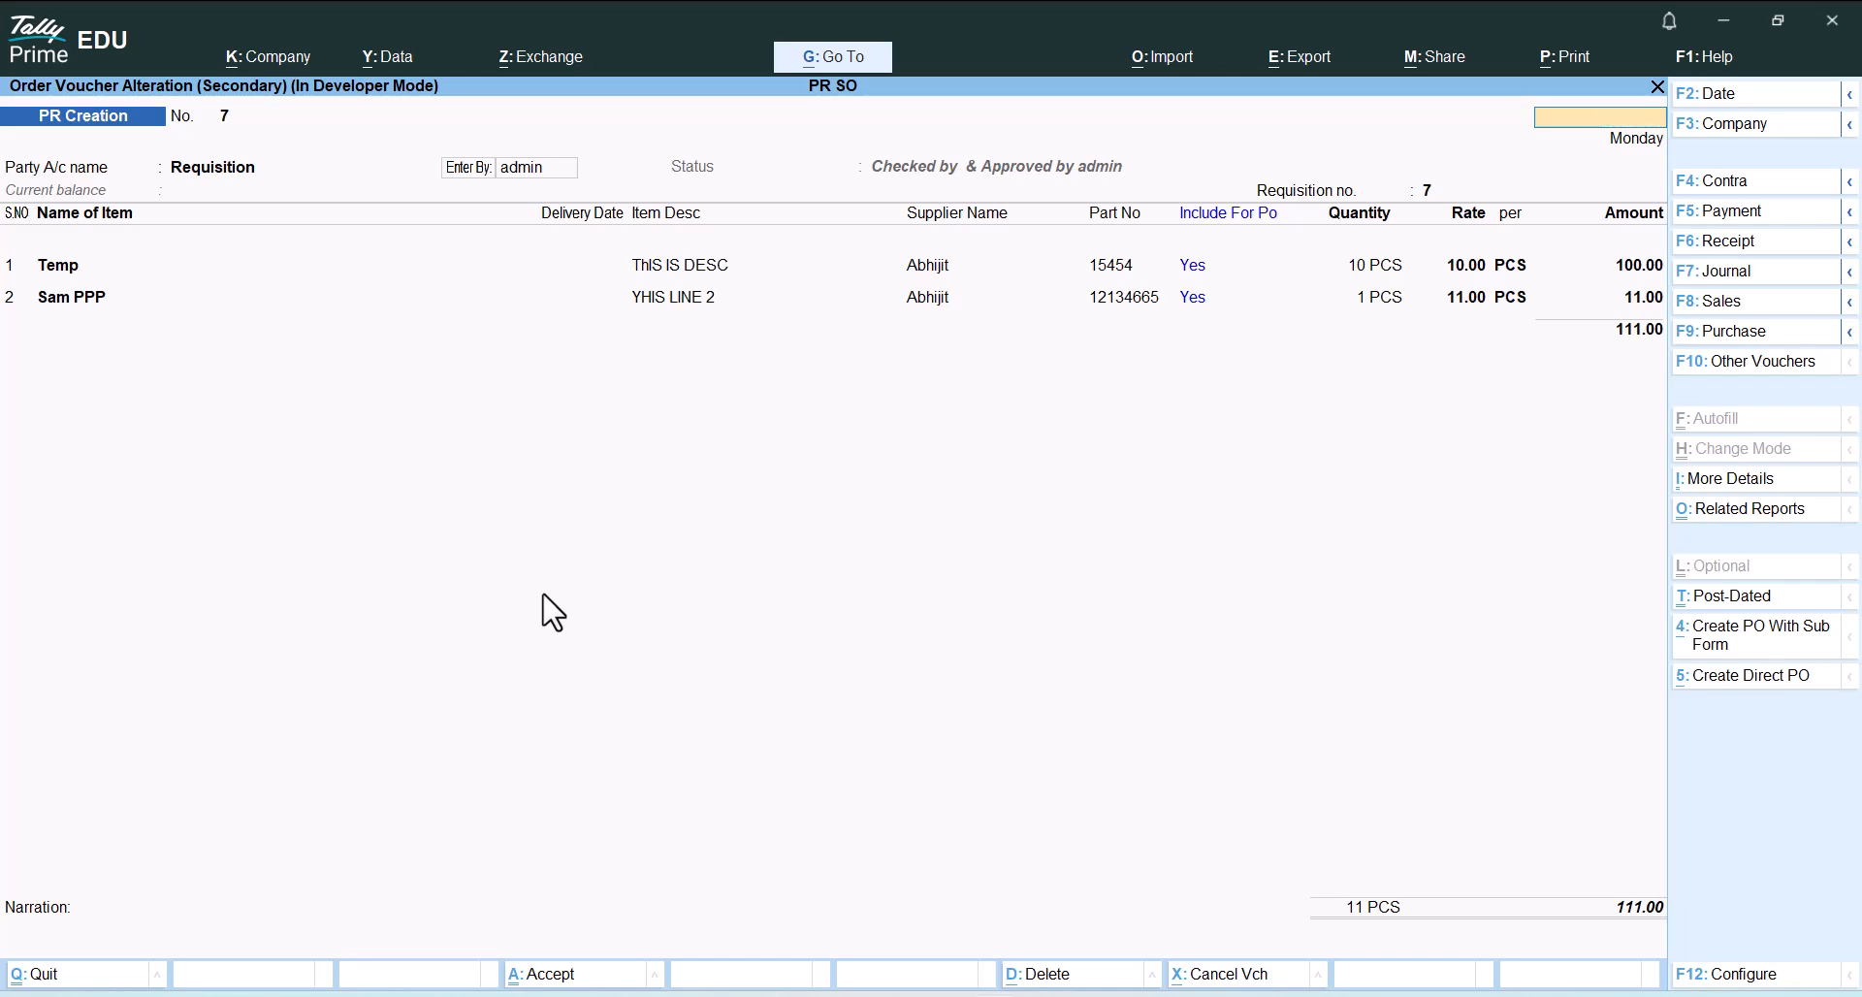
key(Escape)
key(y)
key(Escape)
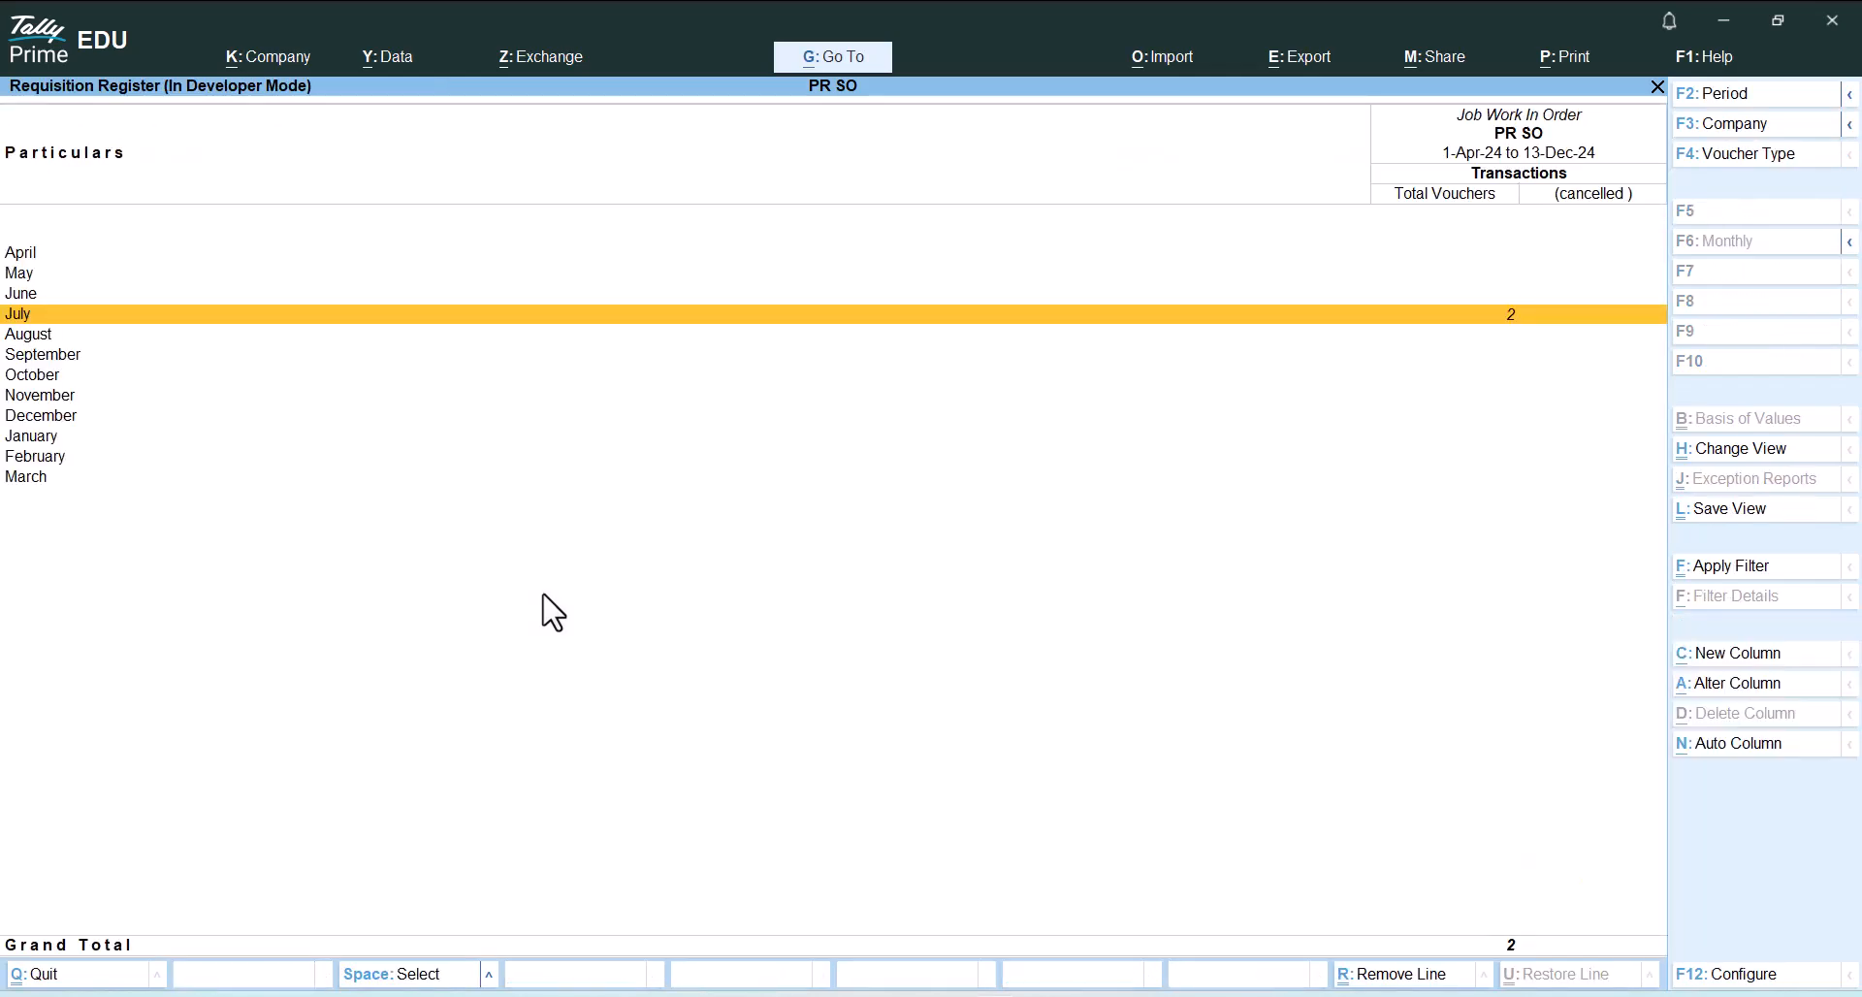
key(Escape)
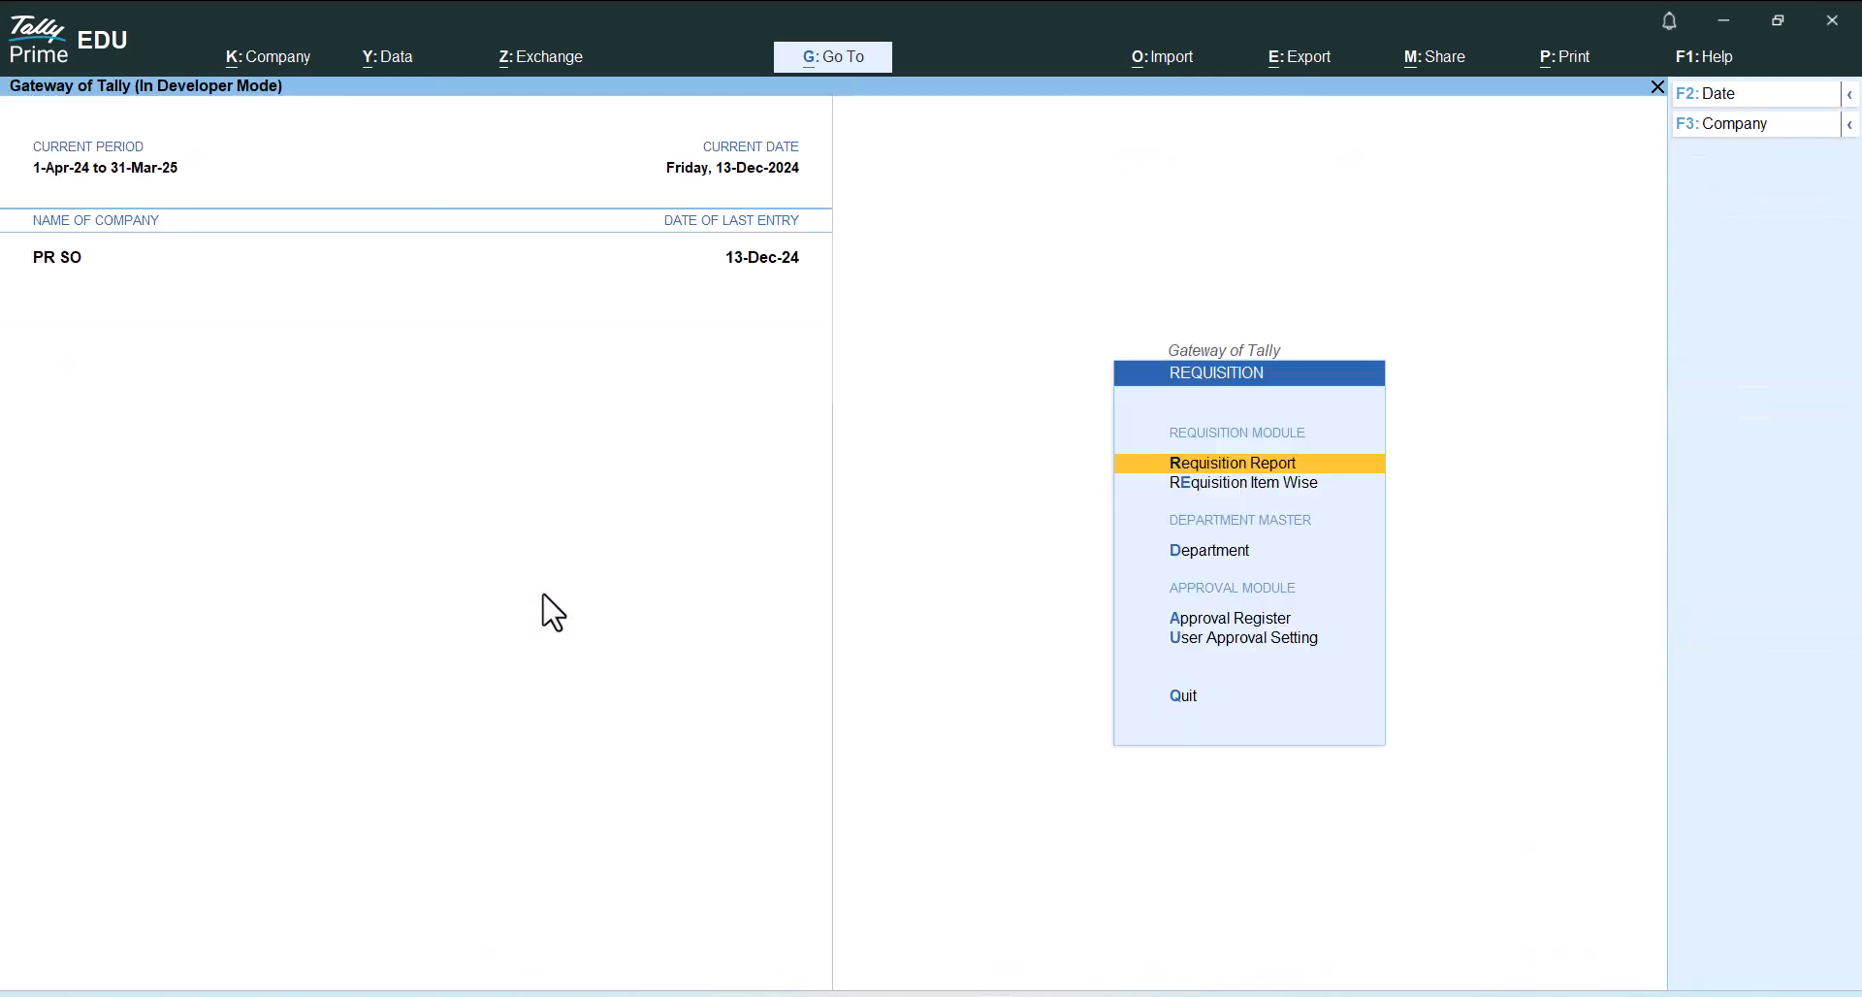
Open the Day Book and set its period to start on 1-4-2024
key(Escape)
key(k)
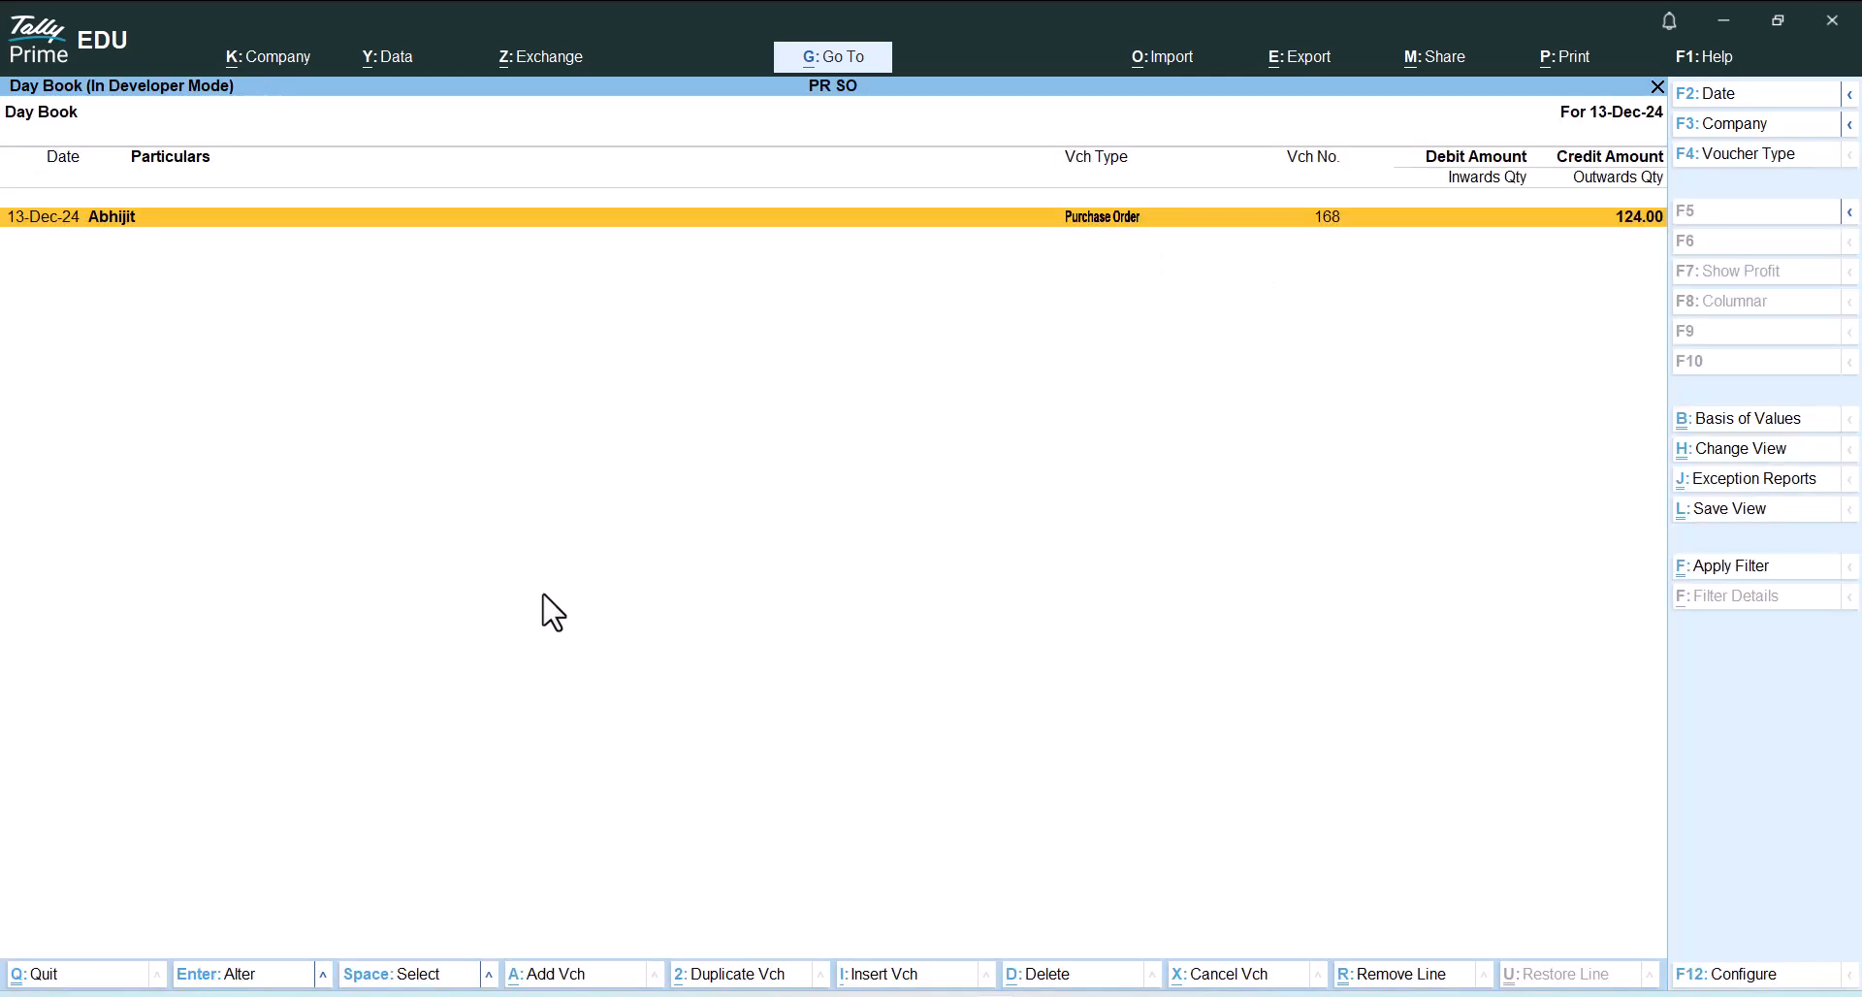
key(F2)
text(1.4.2024)
key(Return)
key(Return)
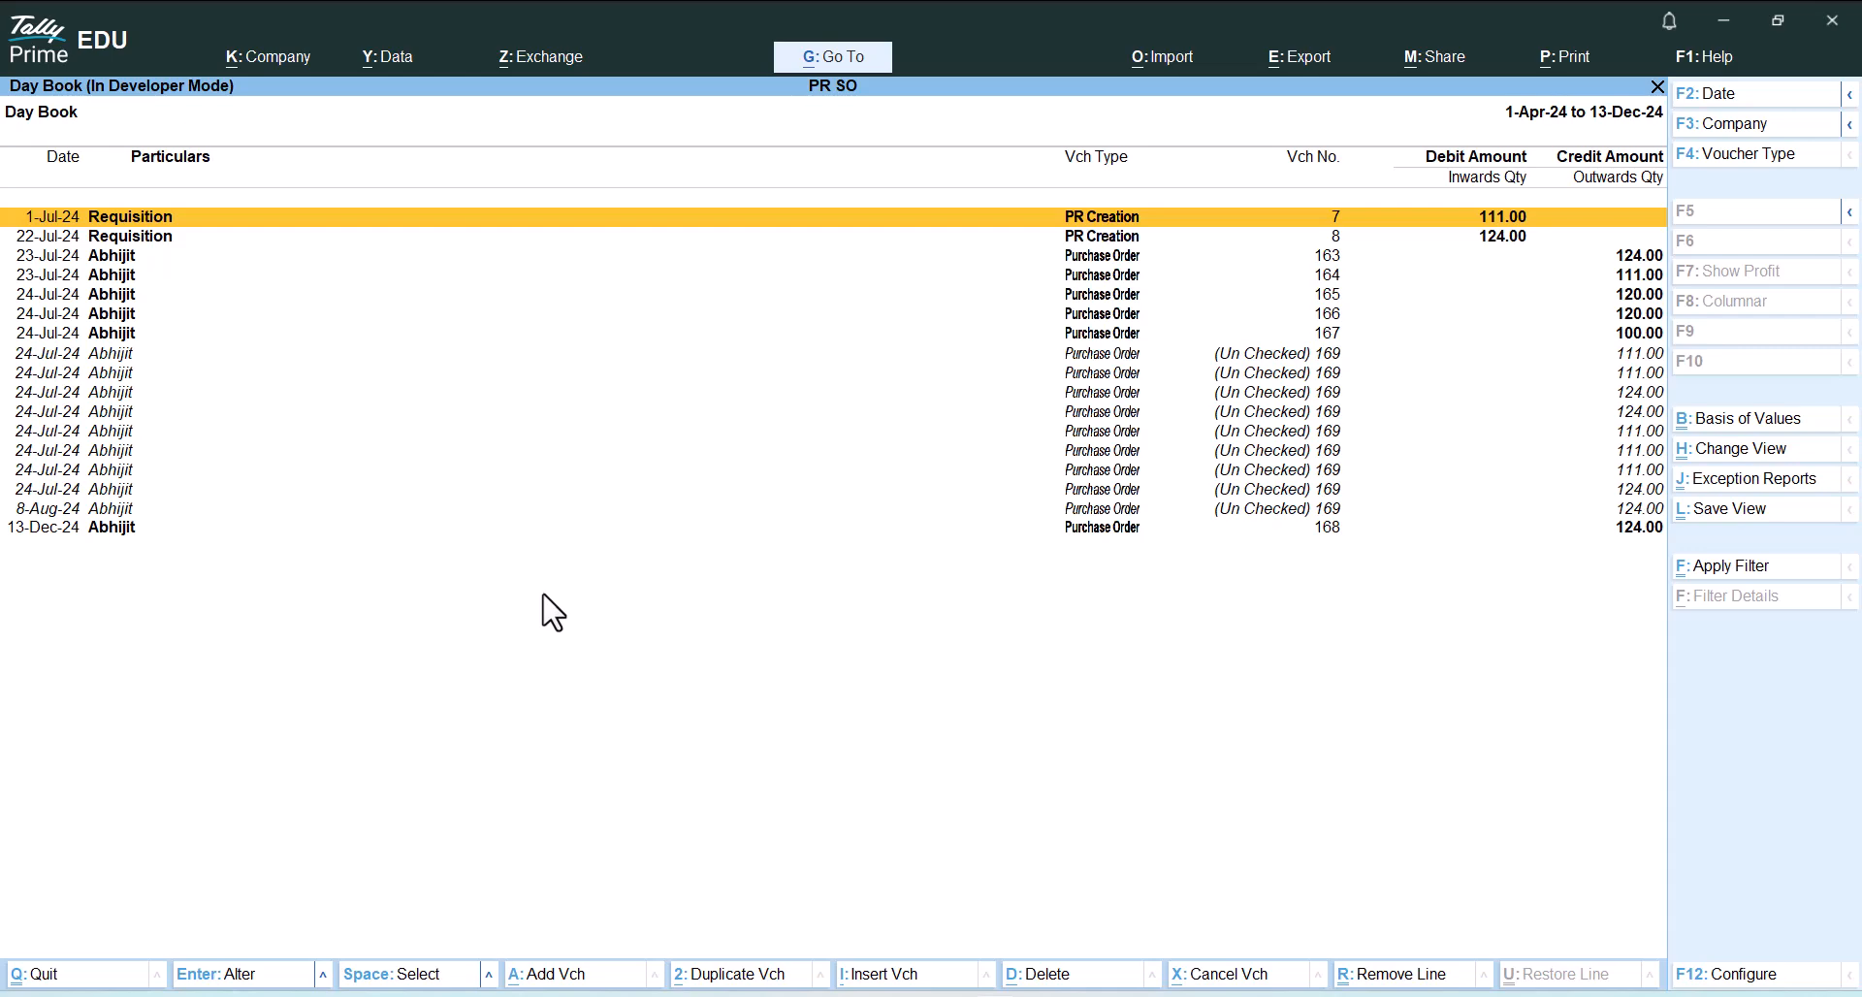
Open PR Creation voucher 7 dated 1-Jul-24 and go through its header fields to the first item line
key(Return)
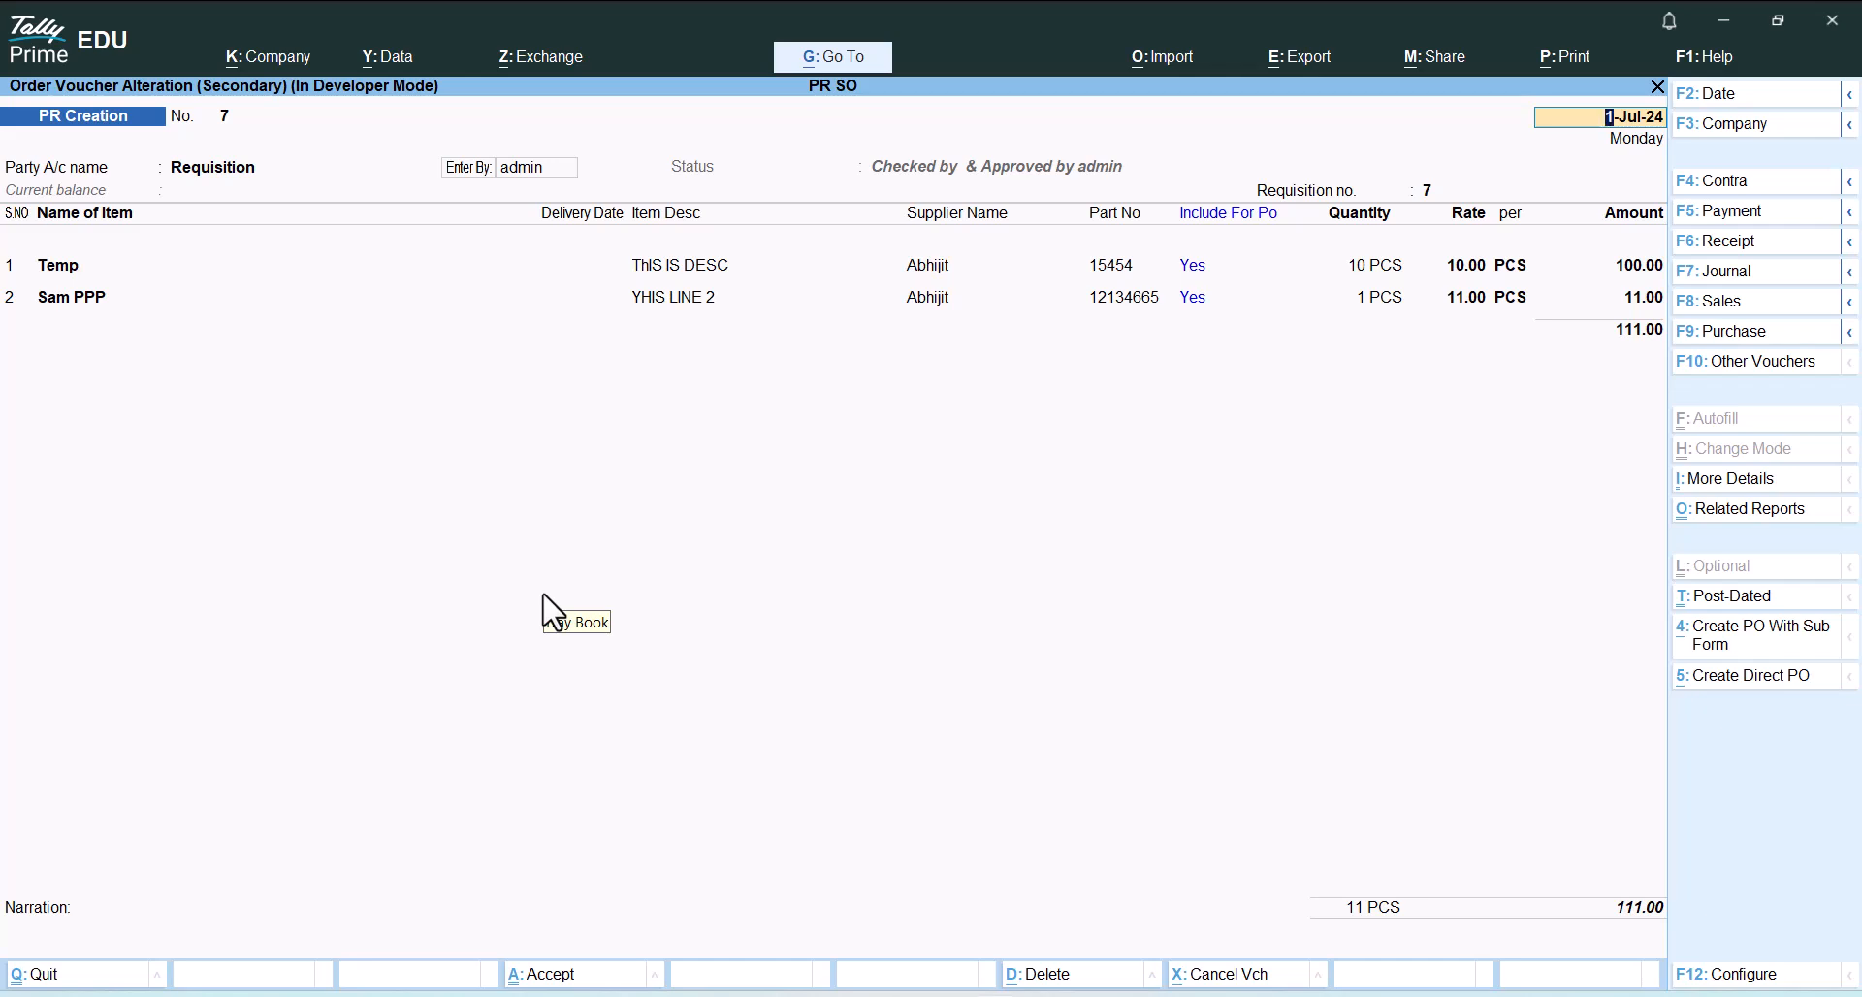
click(207, 165)
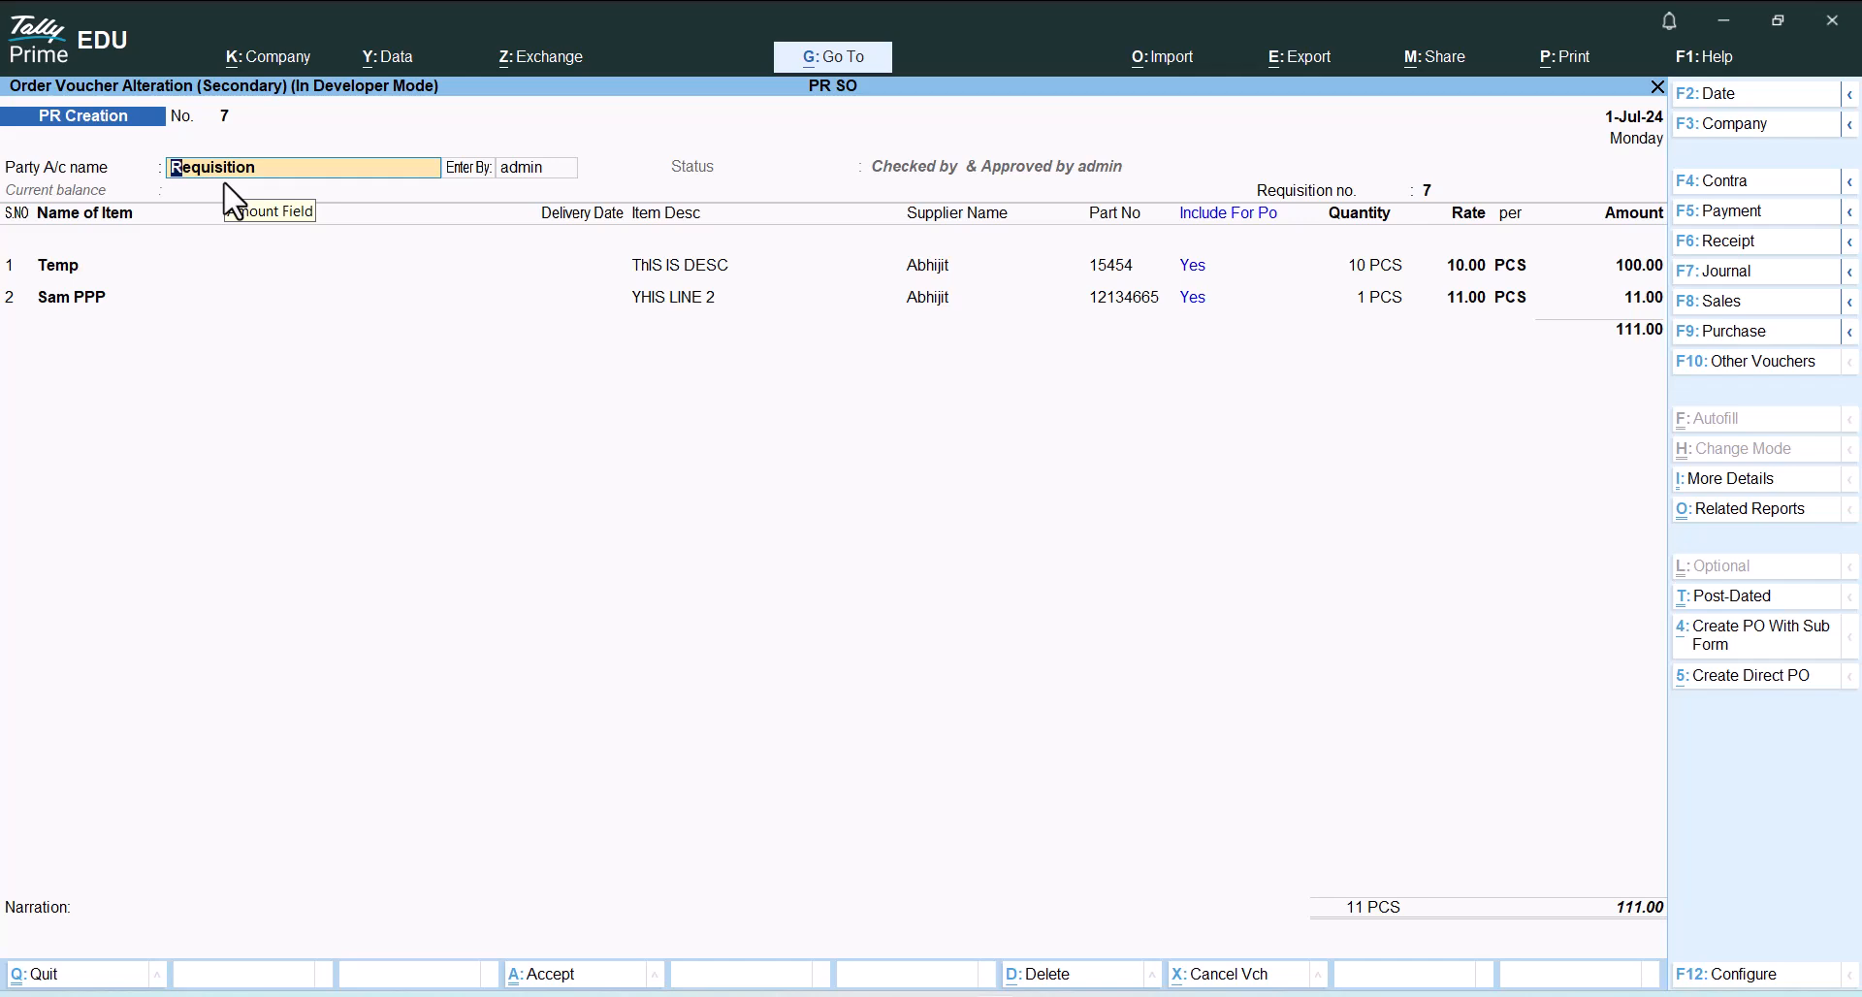
key(Return)
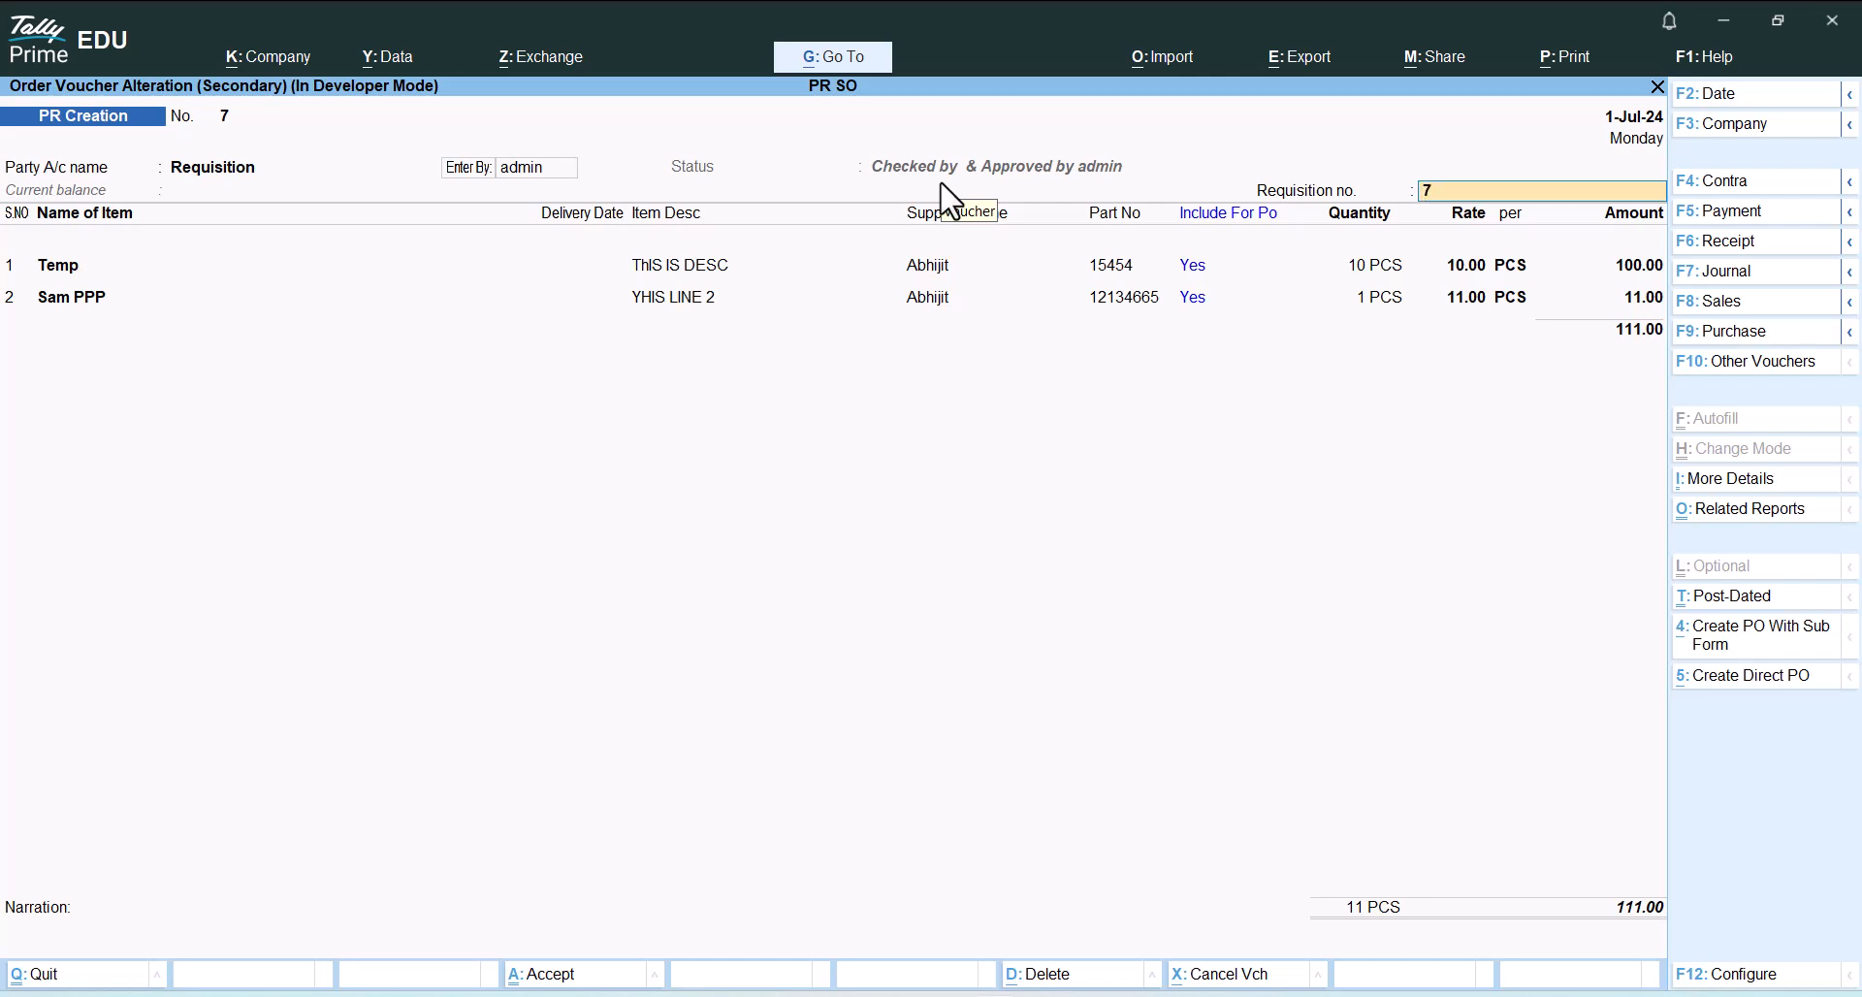
key(Return)
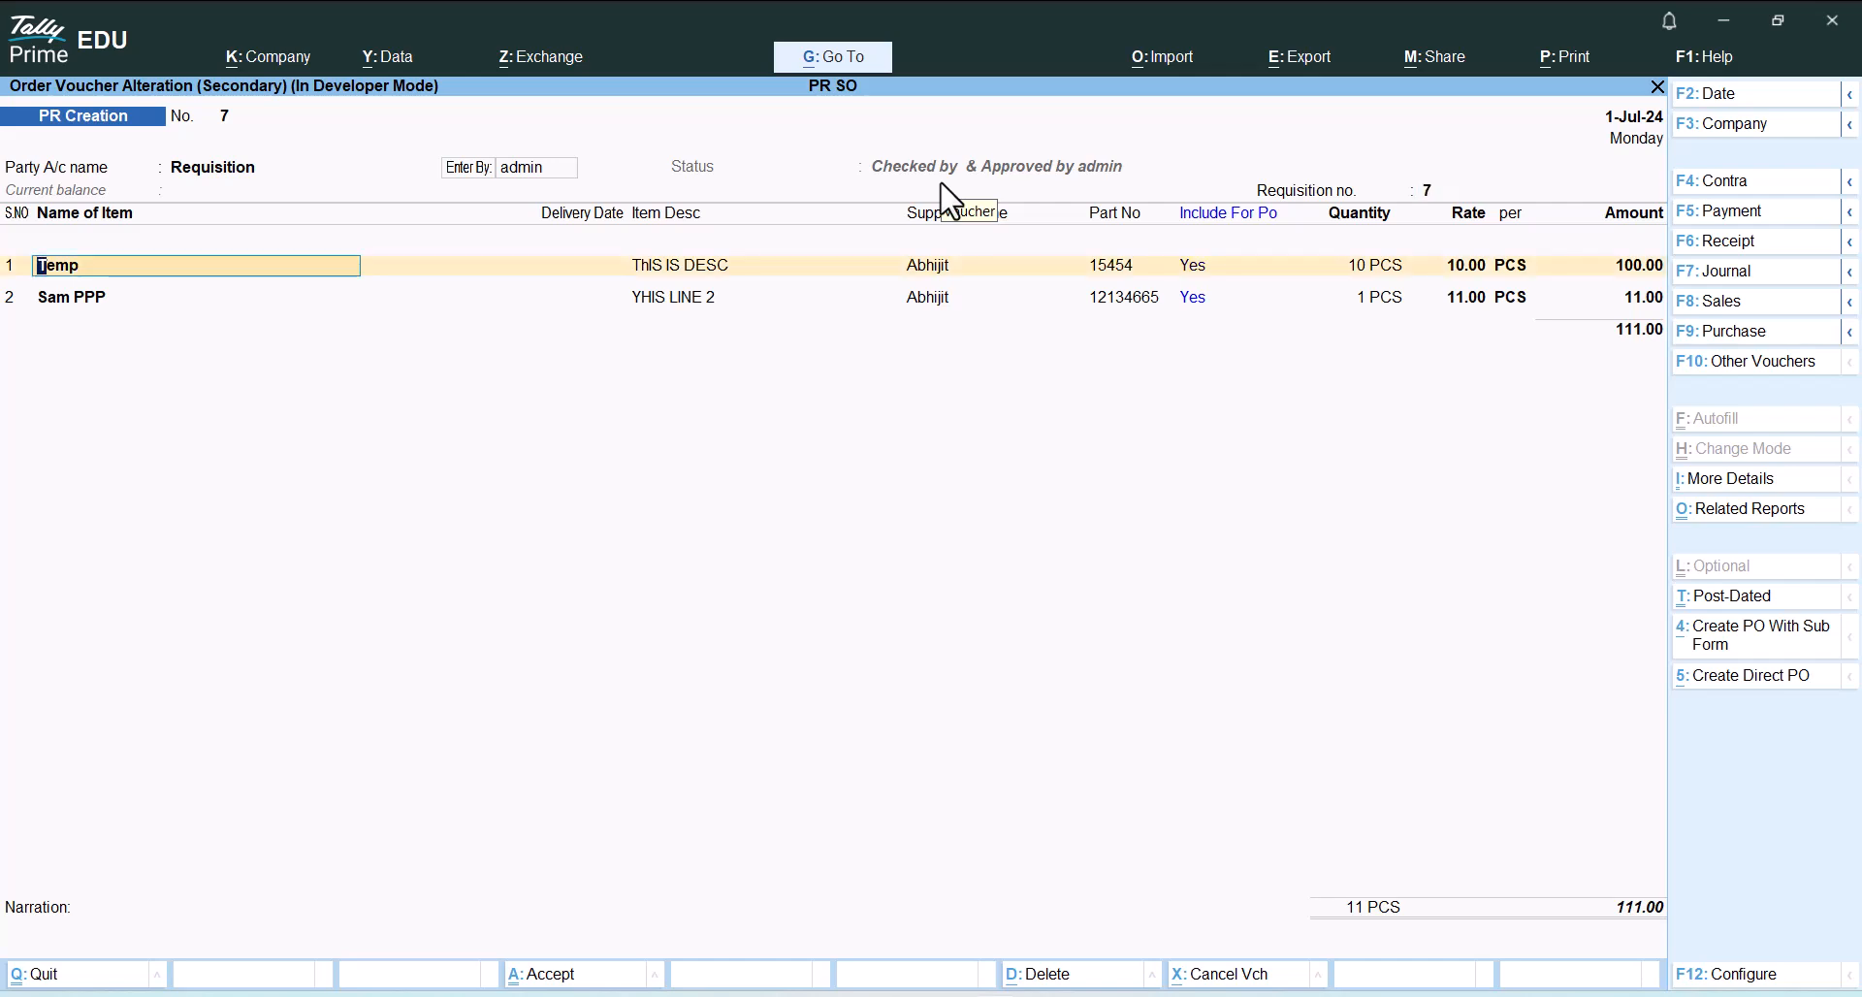
Set the item description of the Temp line to "I Want Purchase Laptop", keeping its allocation and supplier
key(Return)
key(Return)
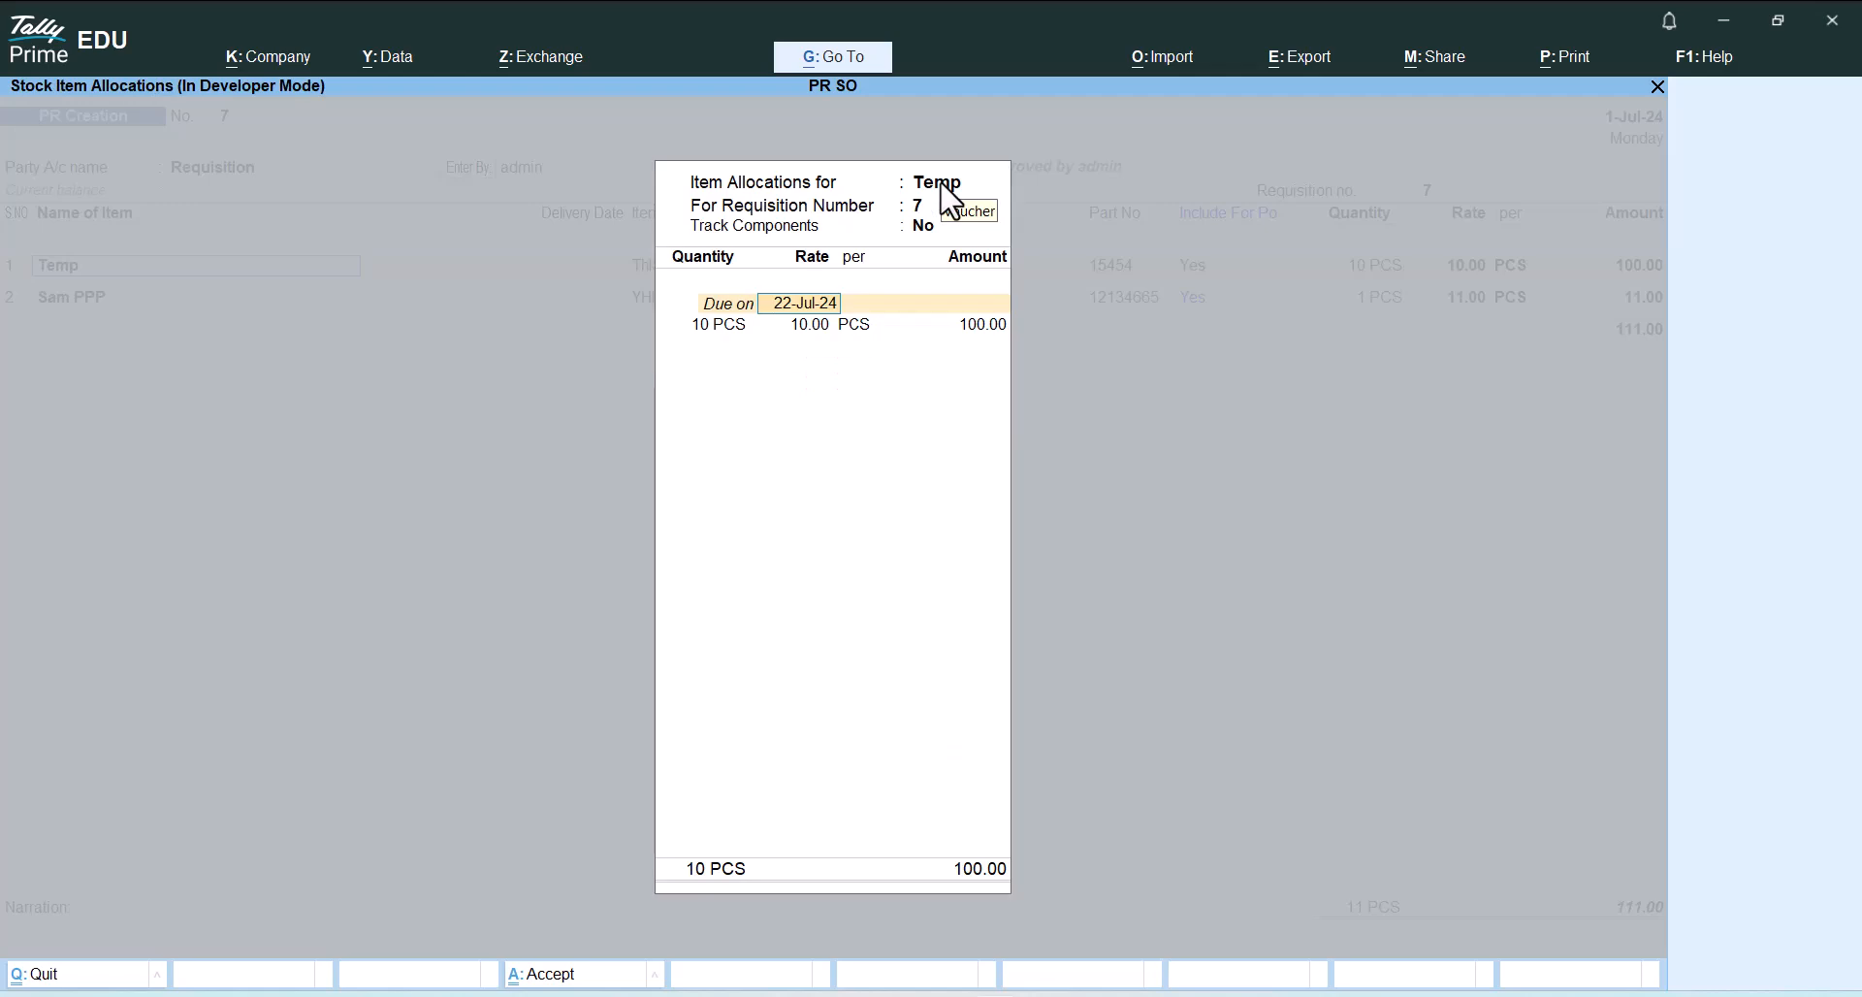
key(Return)
key(Return)
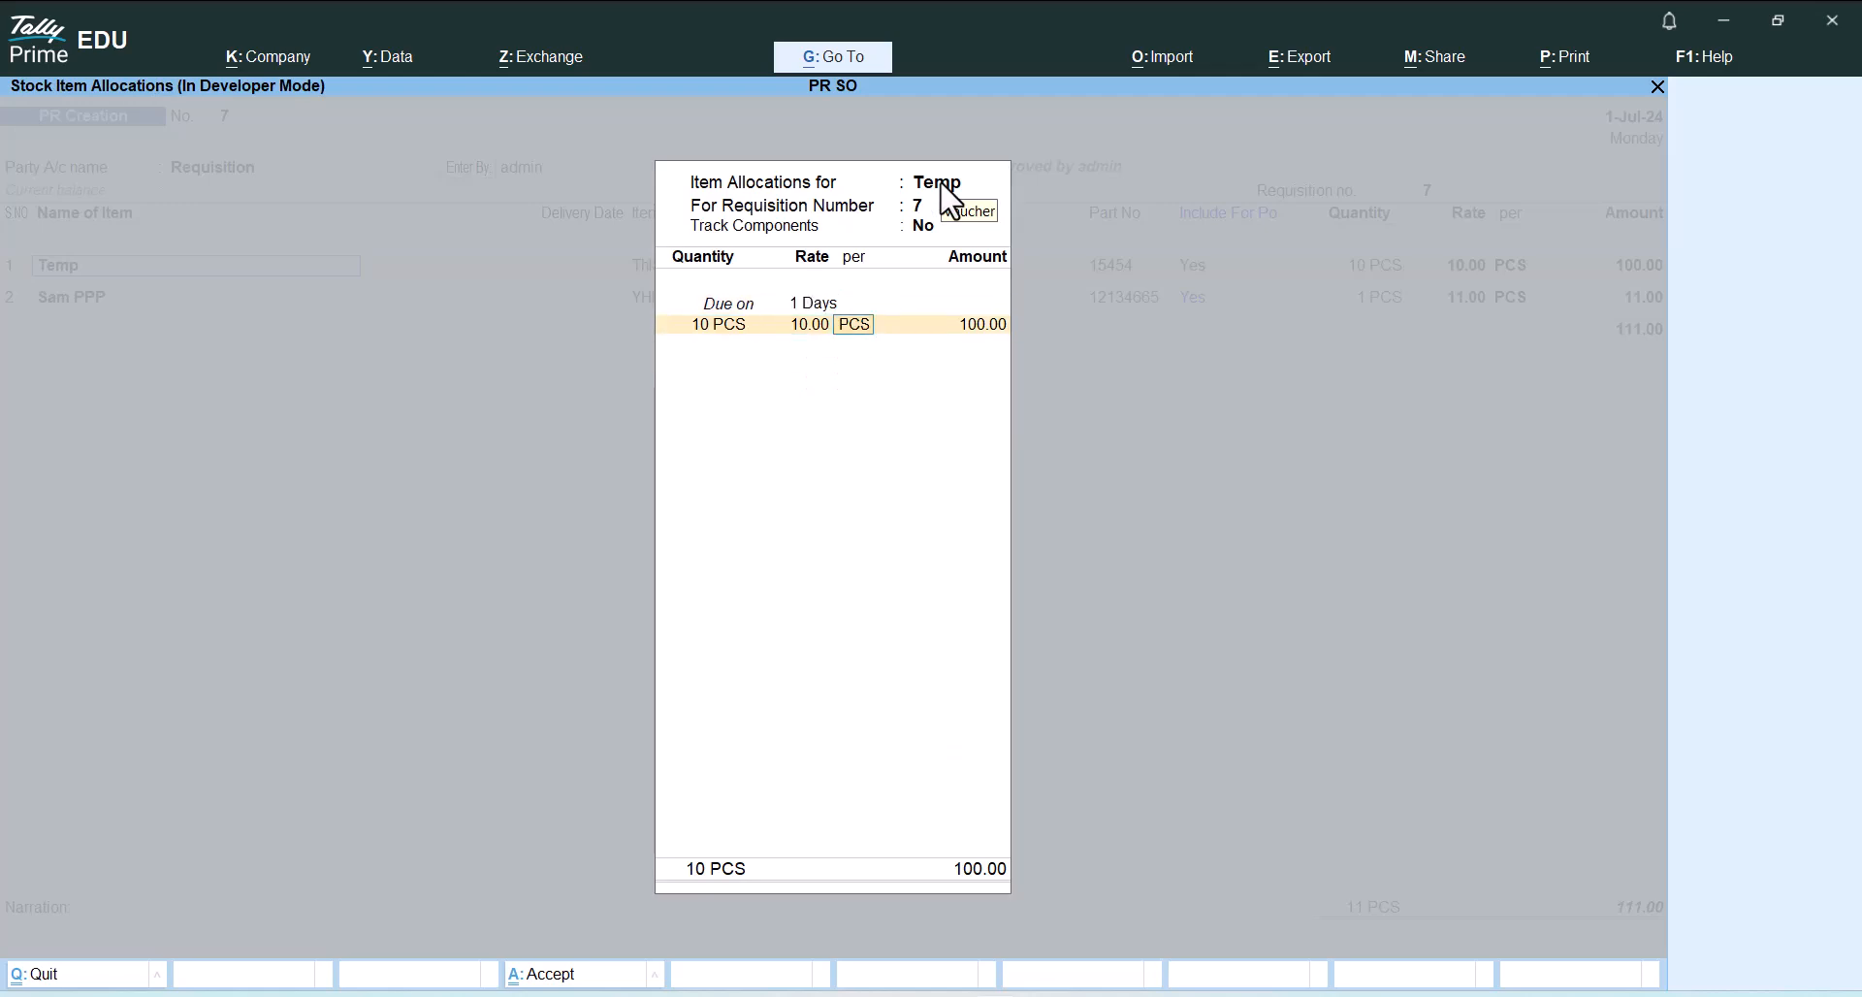
key(Return)
key(Return)
key(Return)
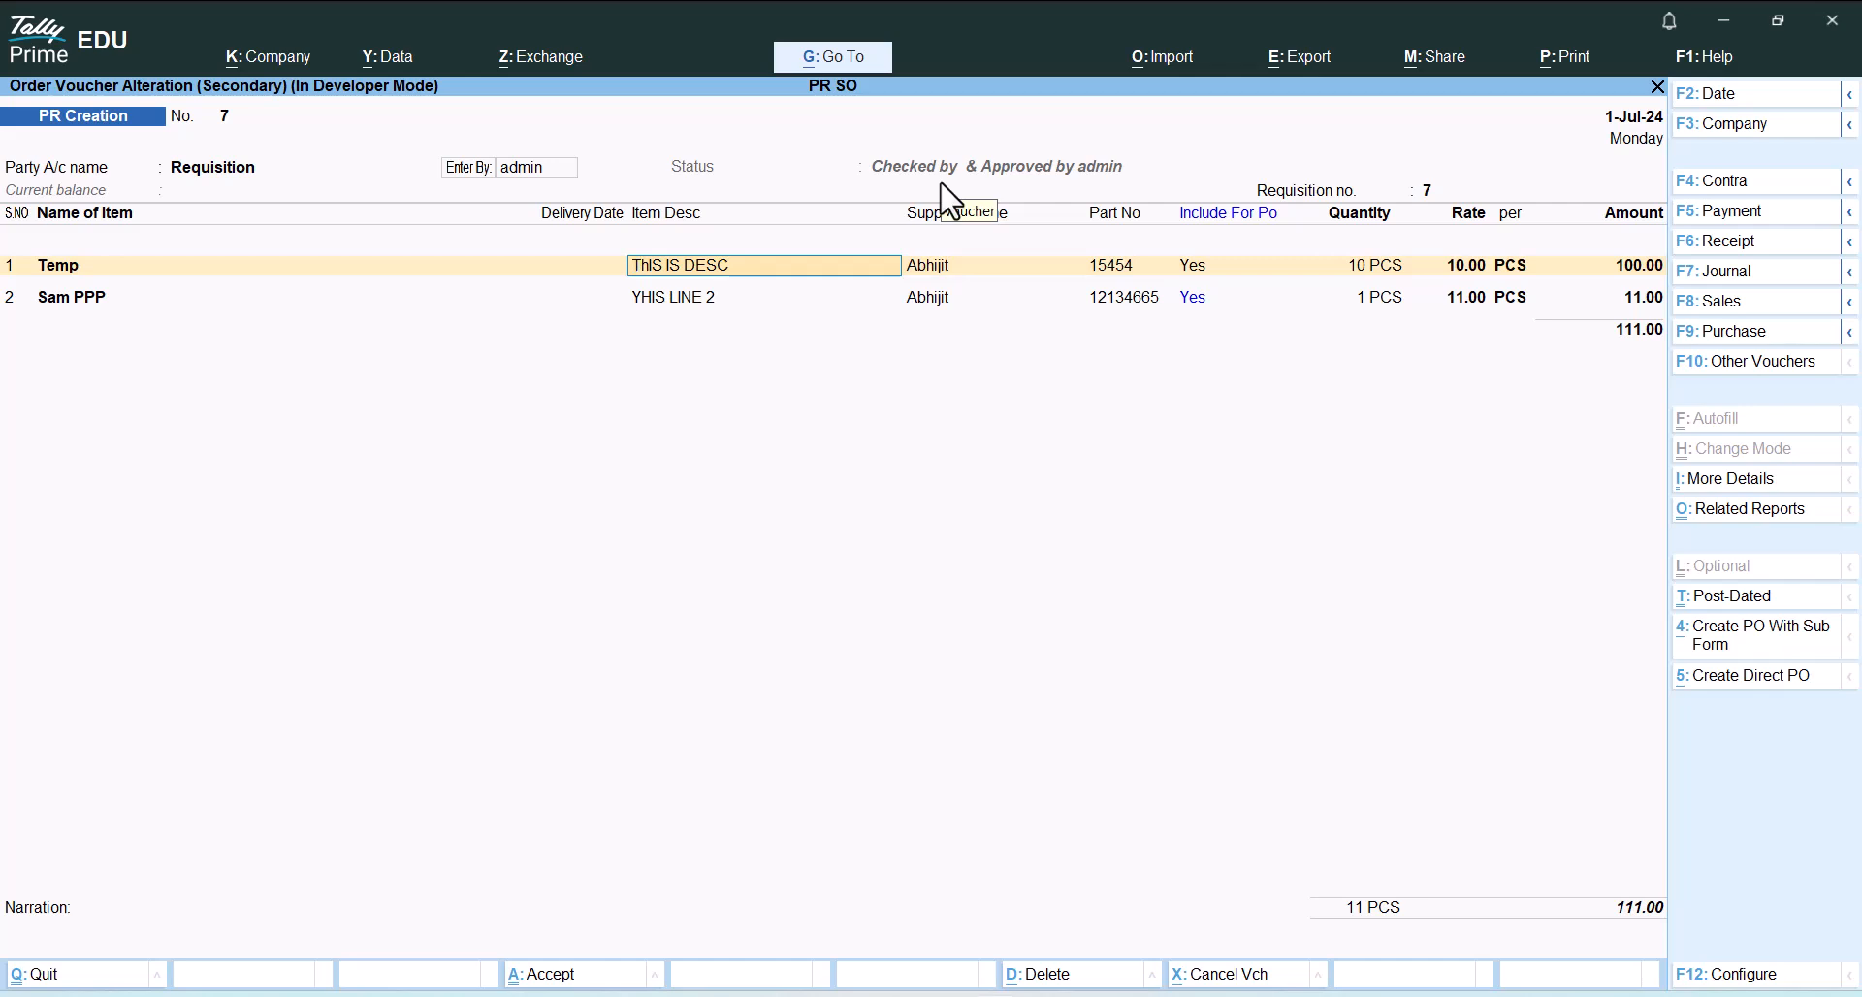
text(I Want Purchase Lap)
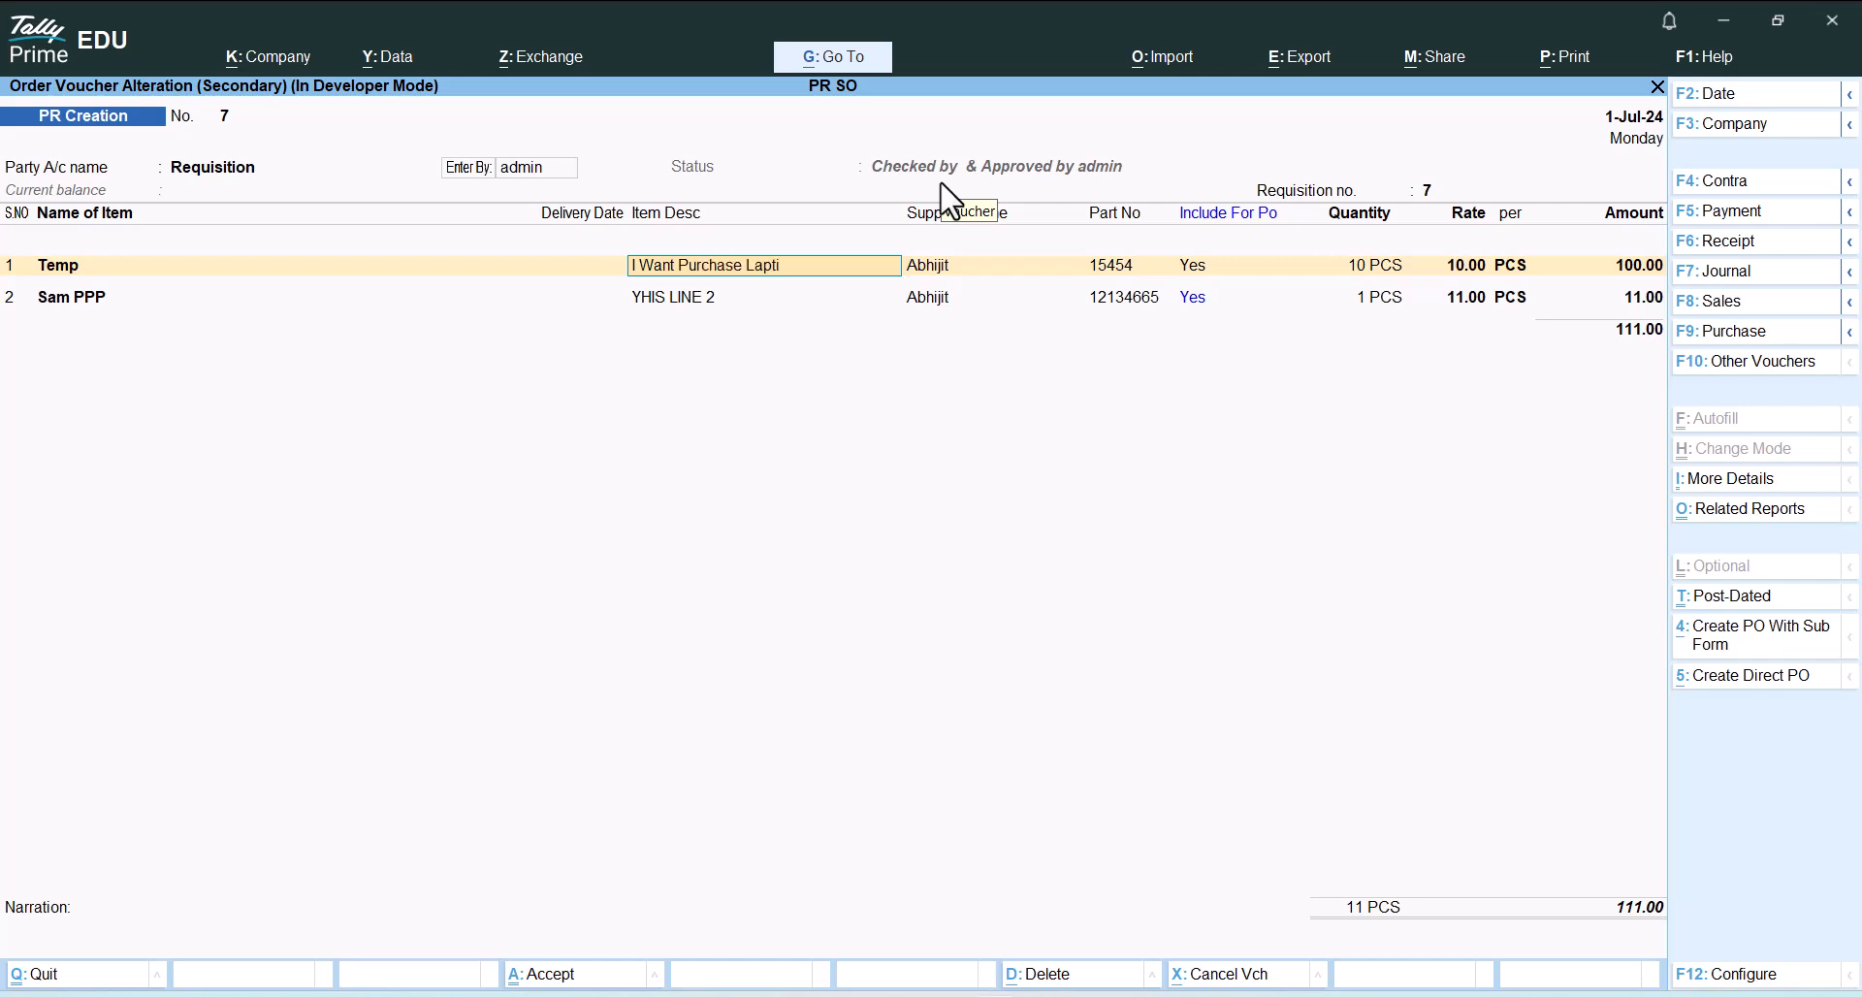
text(top)
key(Return)
key(Return)
key(Return)
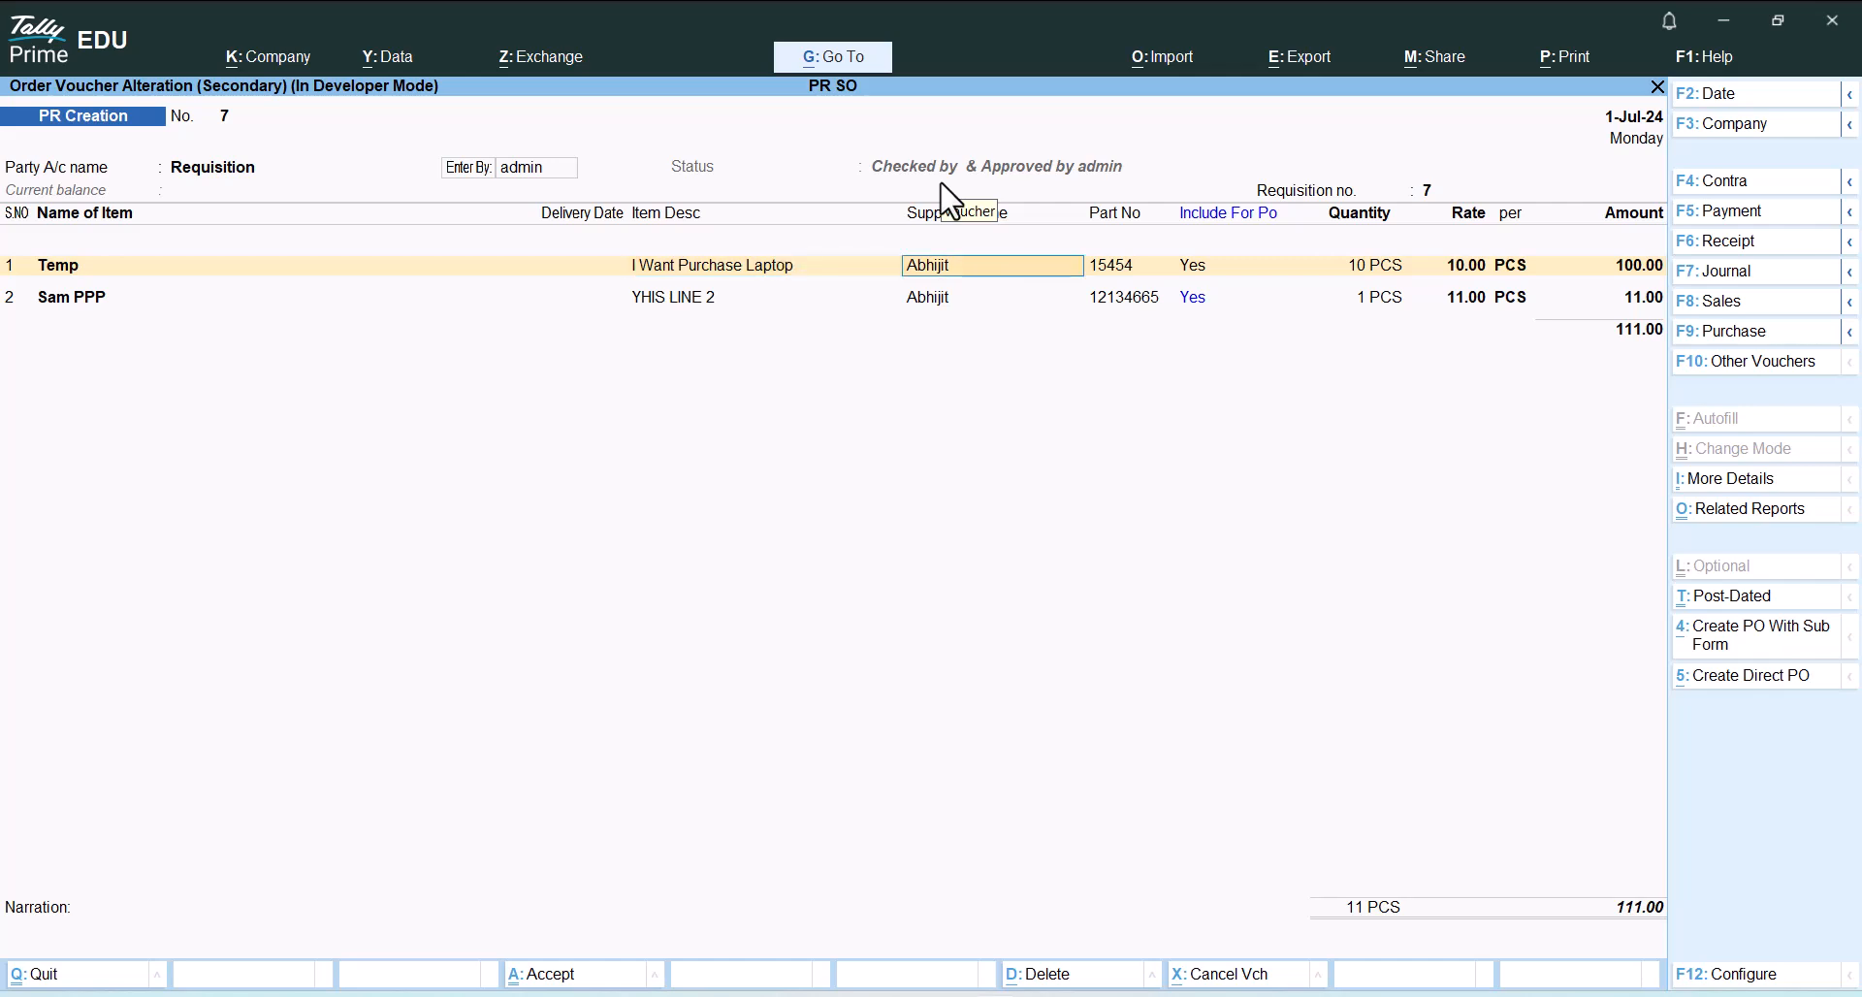
Set the item description of the Sam PPP line to "Need Printer", keeping its allocation details
key(Return)
key(Return)
key(Return)
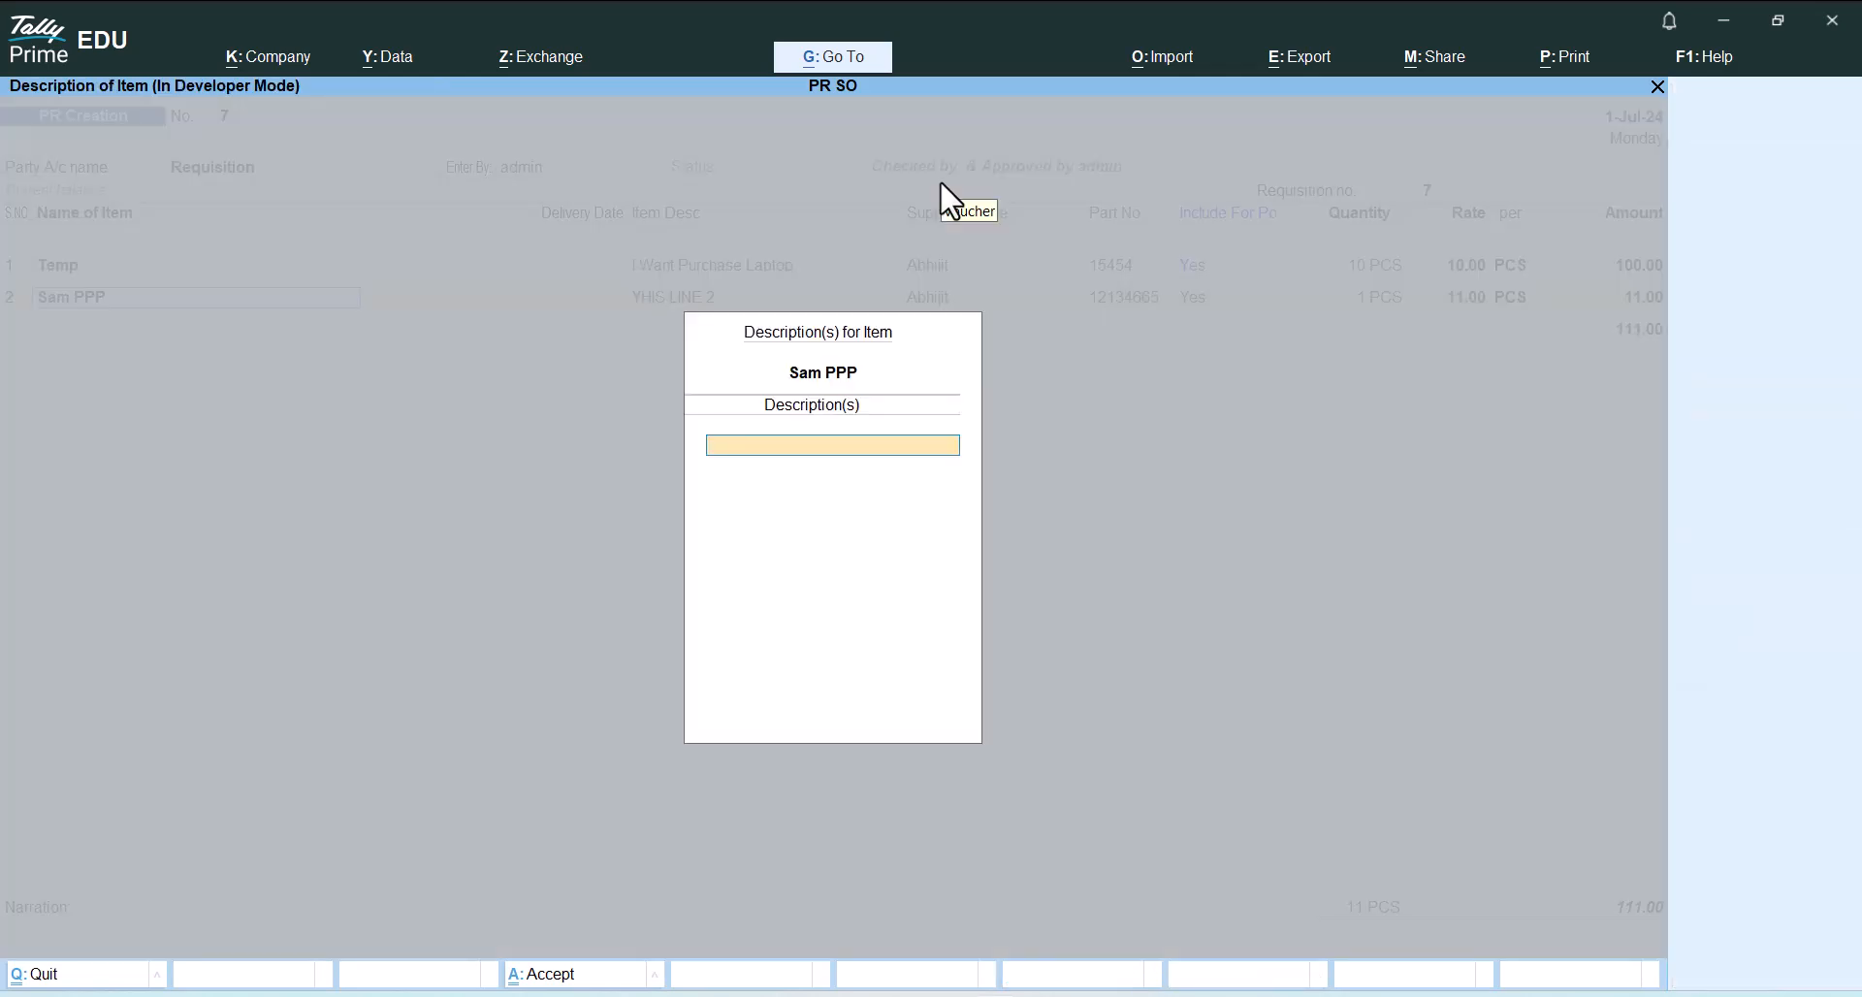
key(Return)
key(Return)
key(Return)
key(Return)
key(Return)
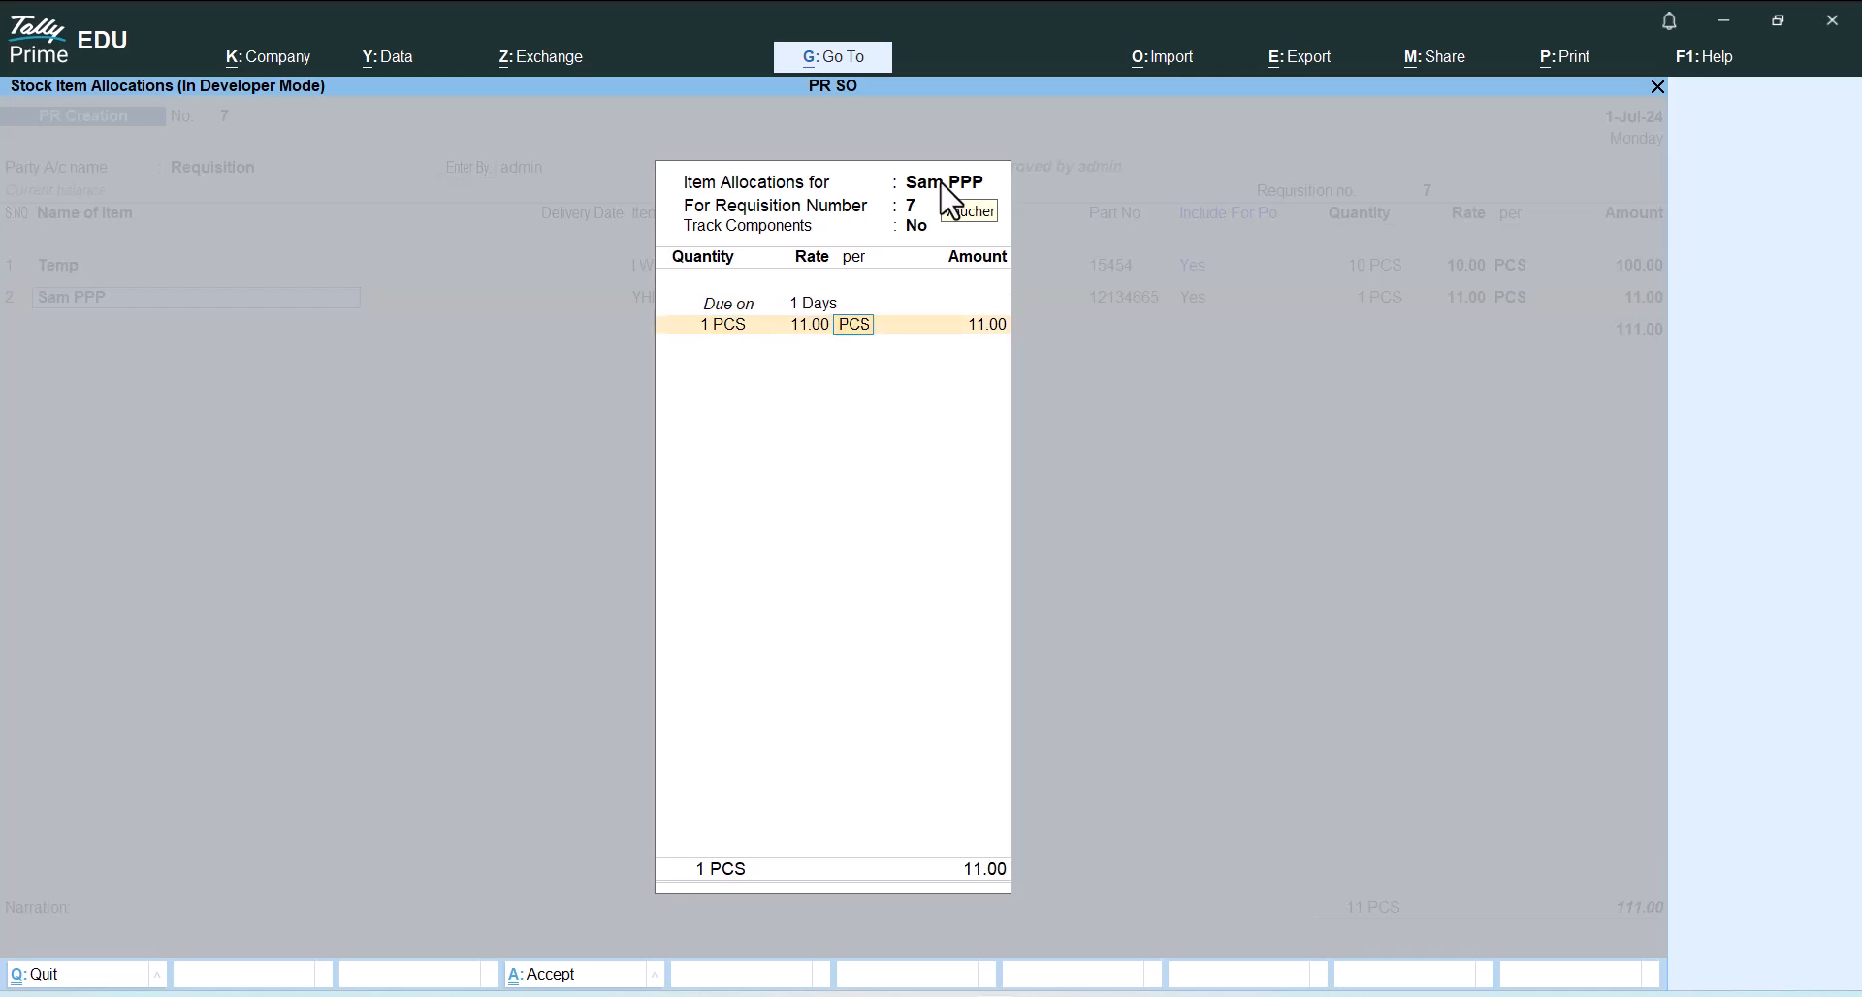
key(Return)
text(N)
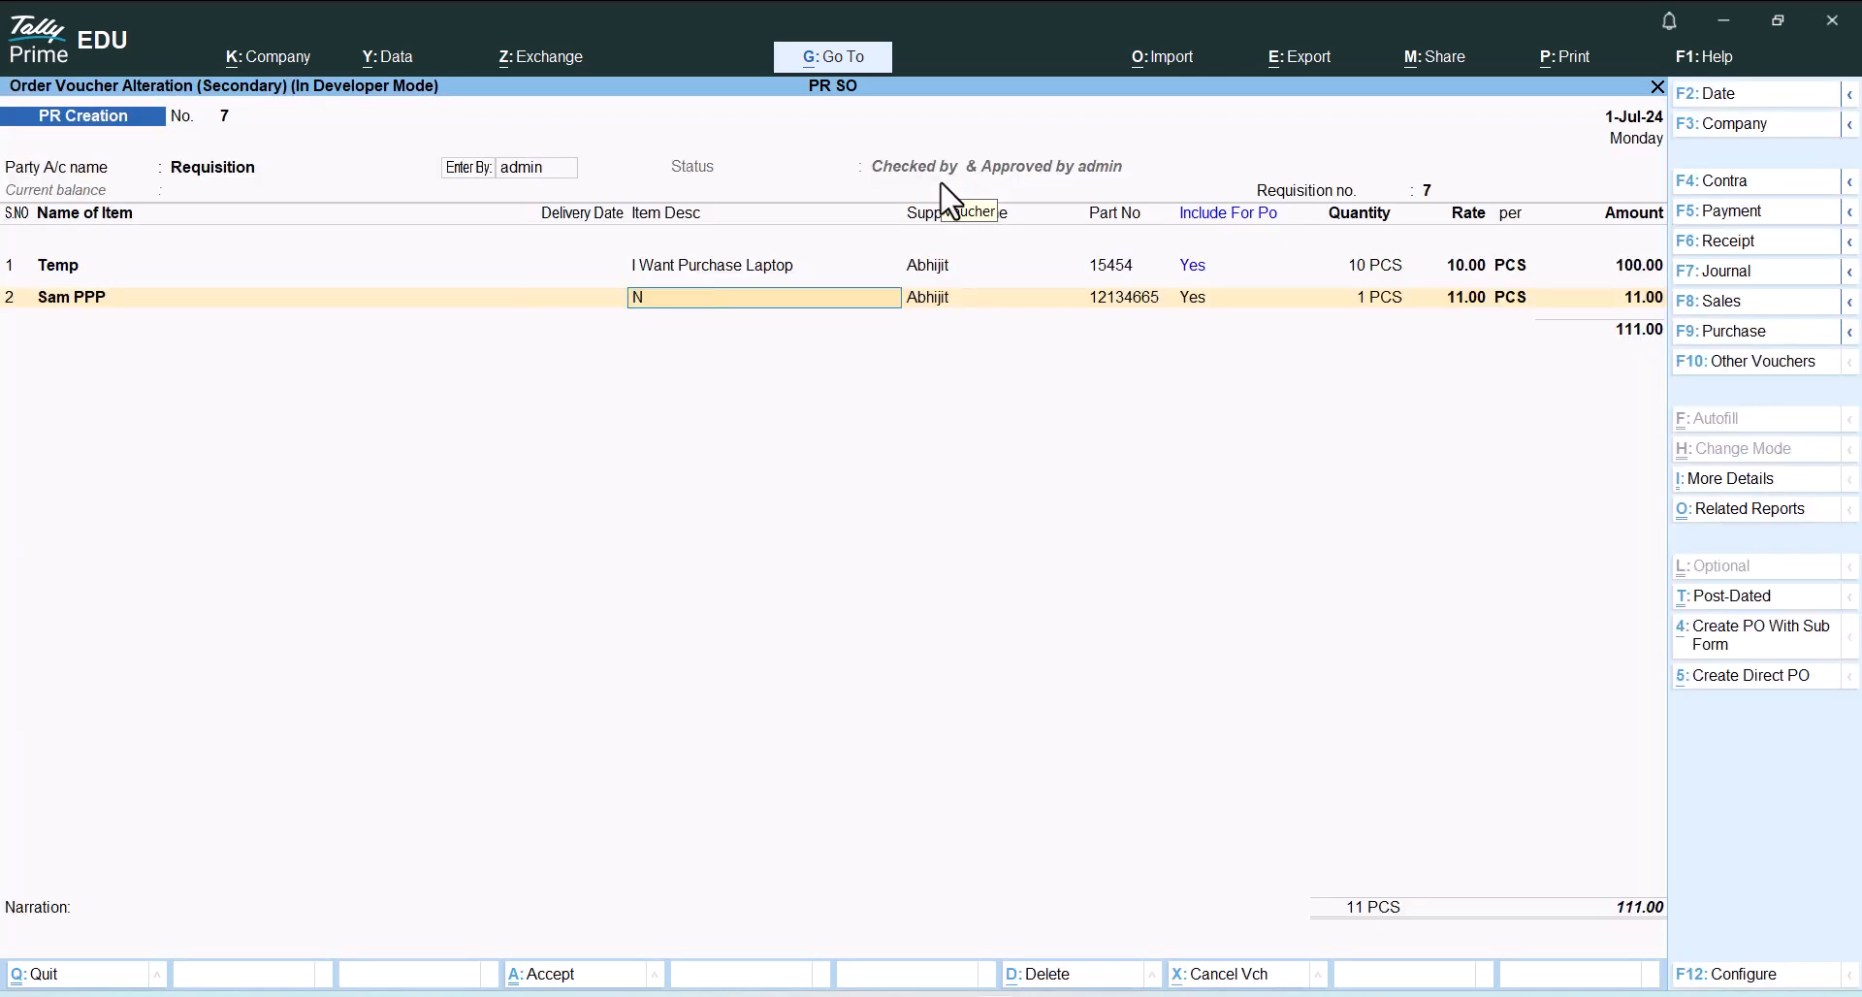
text(eed Printer)
key(Return)
key(Return)
key(Return)
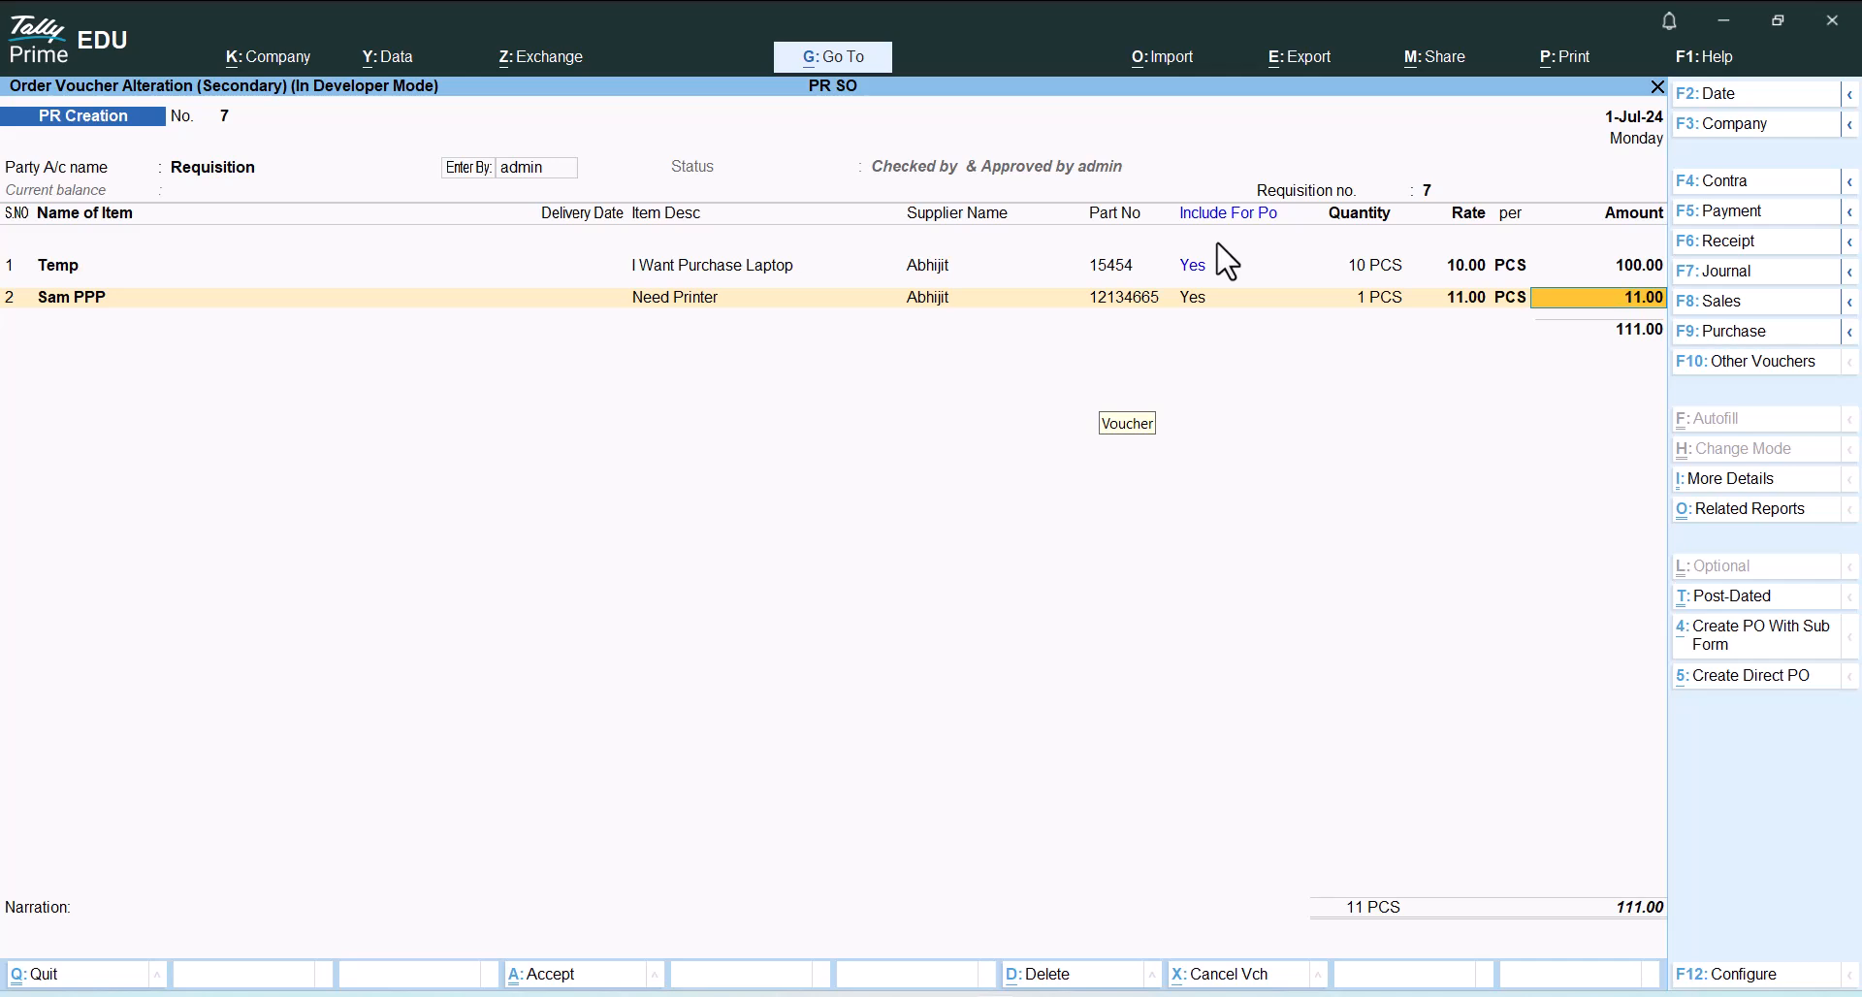
Accept the altered PR Creation voucher 7 and return to the Day Book
key(Escape)
key(Return)
key(Return)
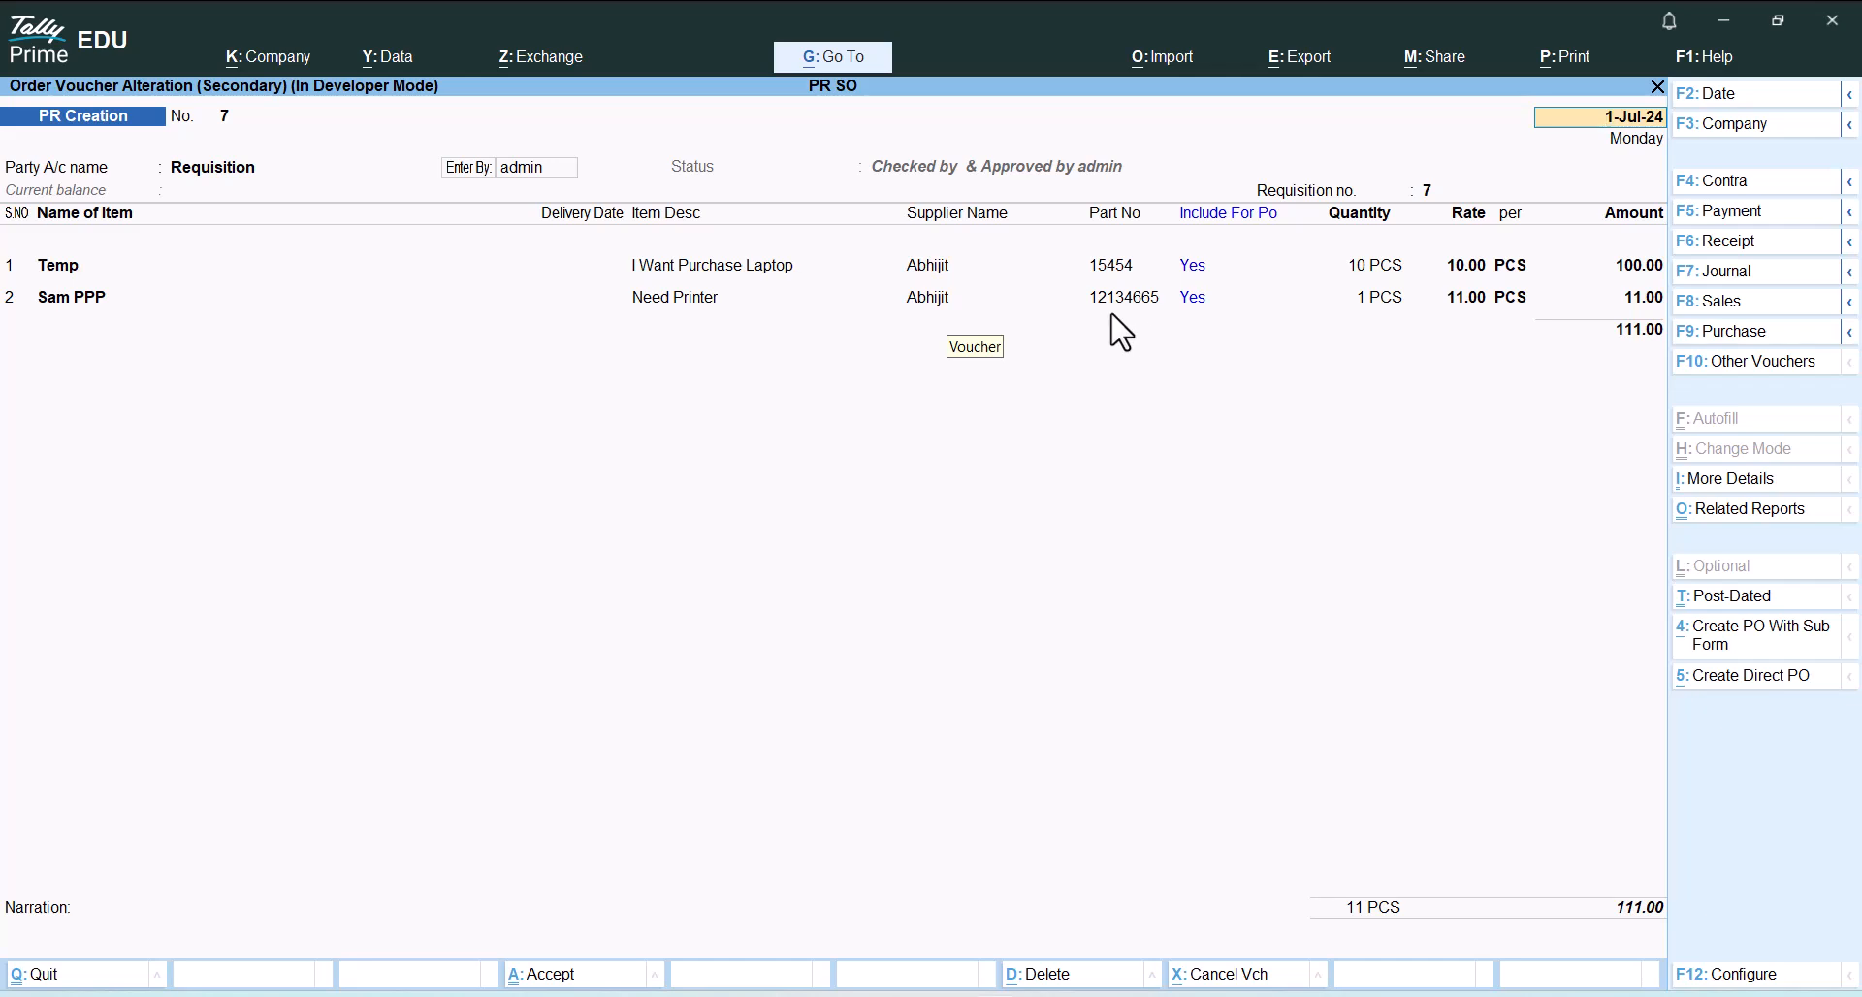
key(ctrl+a)
Examine the items and Include For Po values of PR Creation voucher 8 dated 22-Jul-24
key(Down)
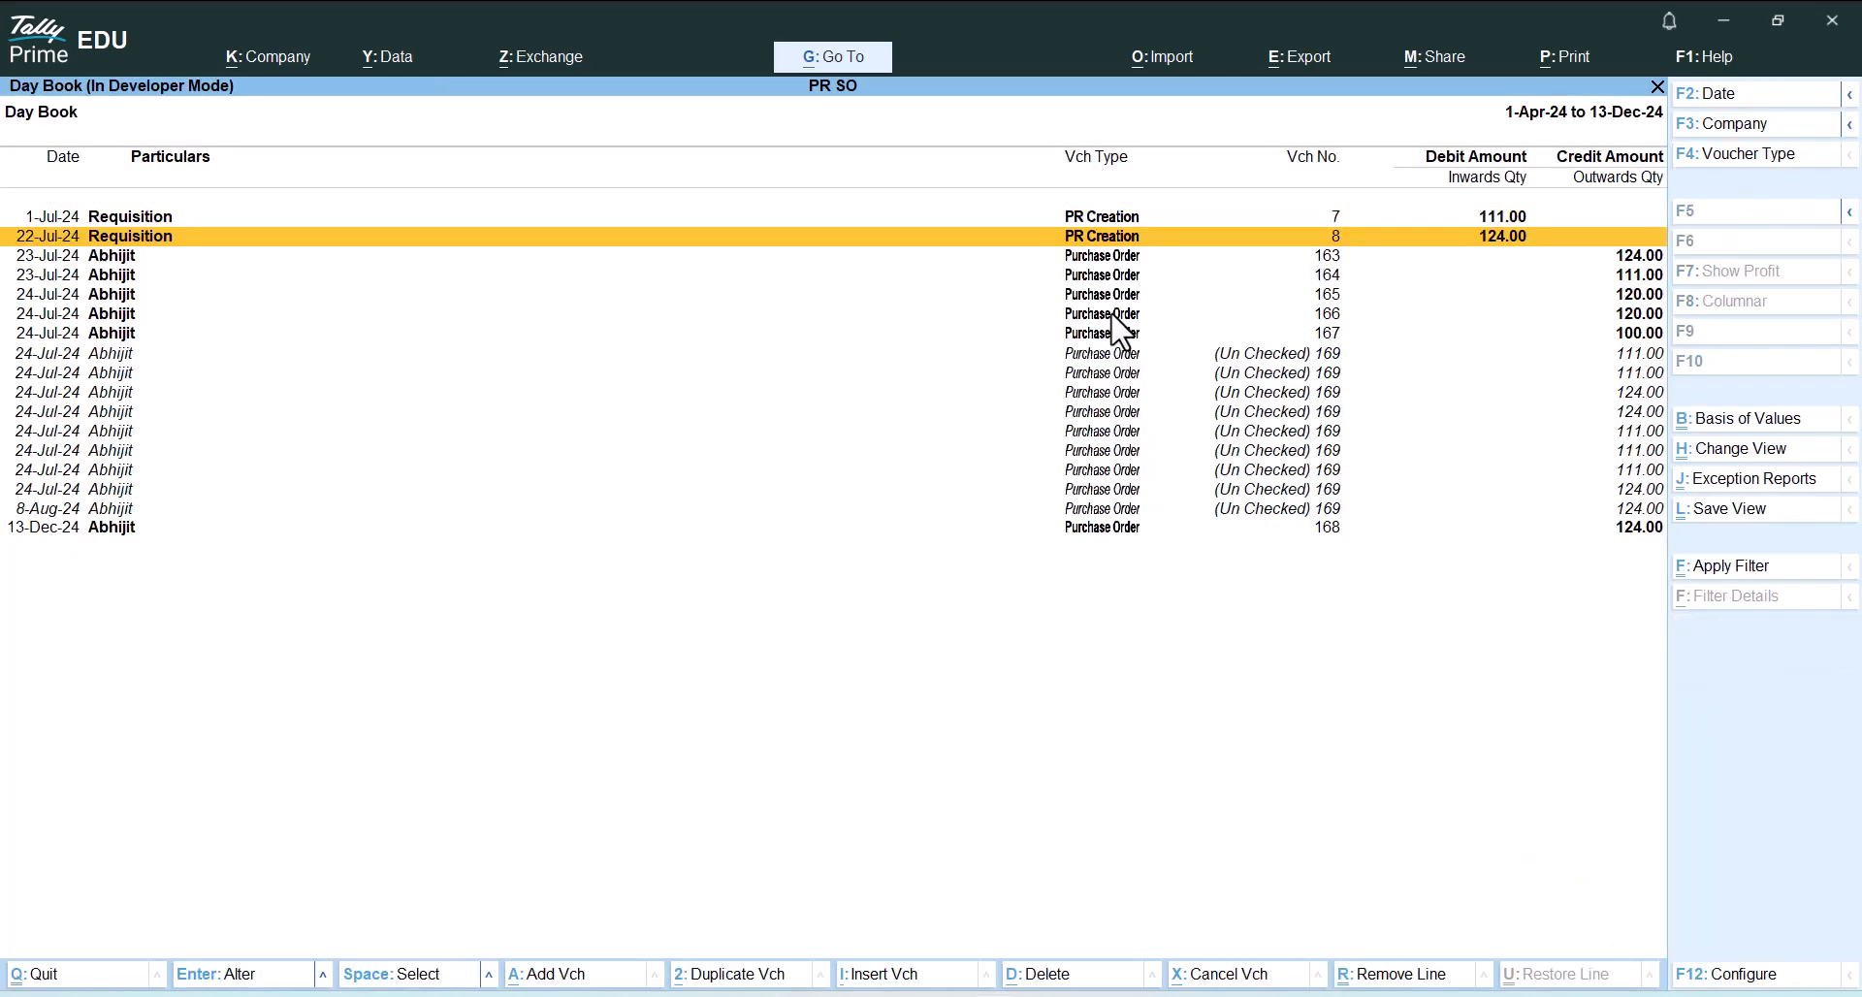
key(Return)
key(ctrl+a)
key(Down)
key(Down)
key(Down)
key(Down)
key(Up)
key(Up)
key(Up)
key(Up)
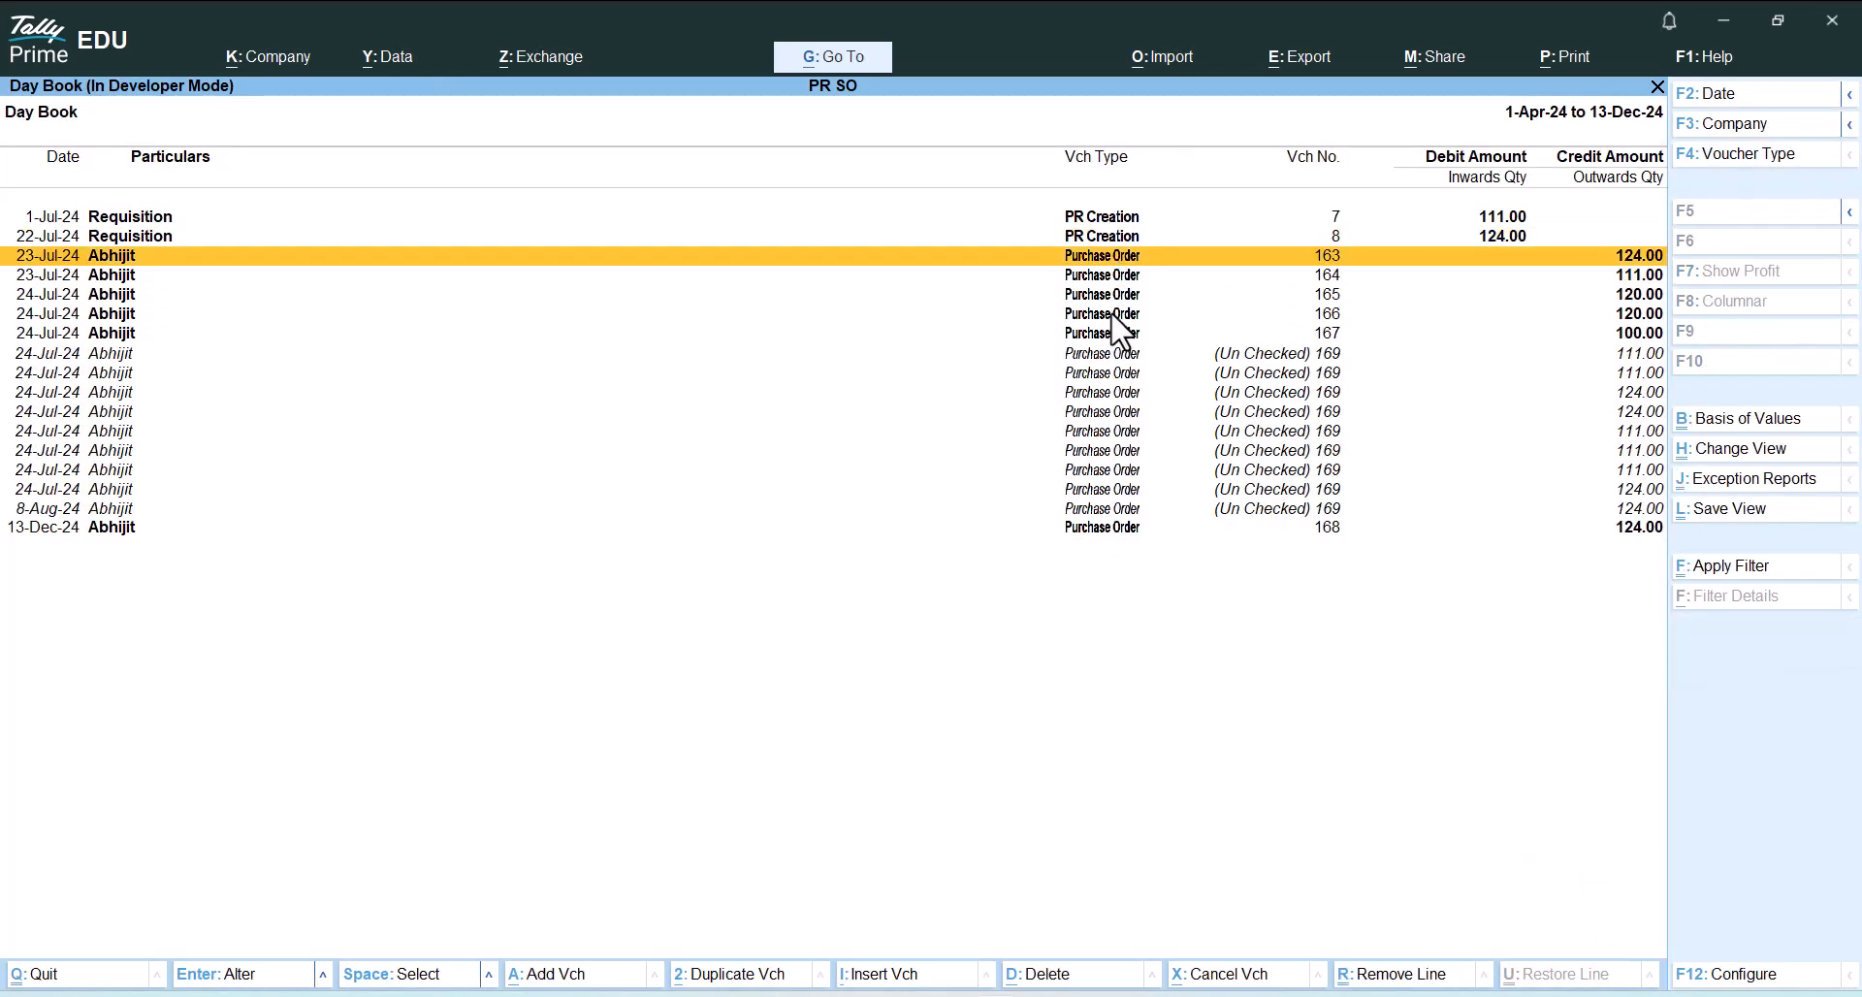
key(Return)
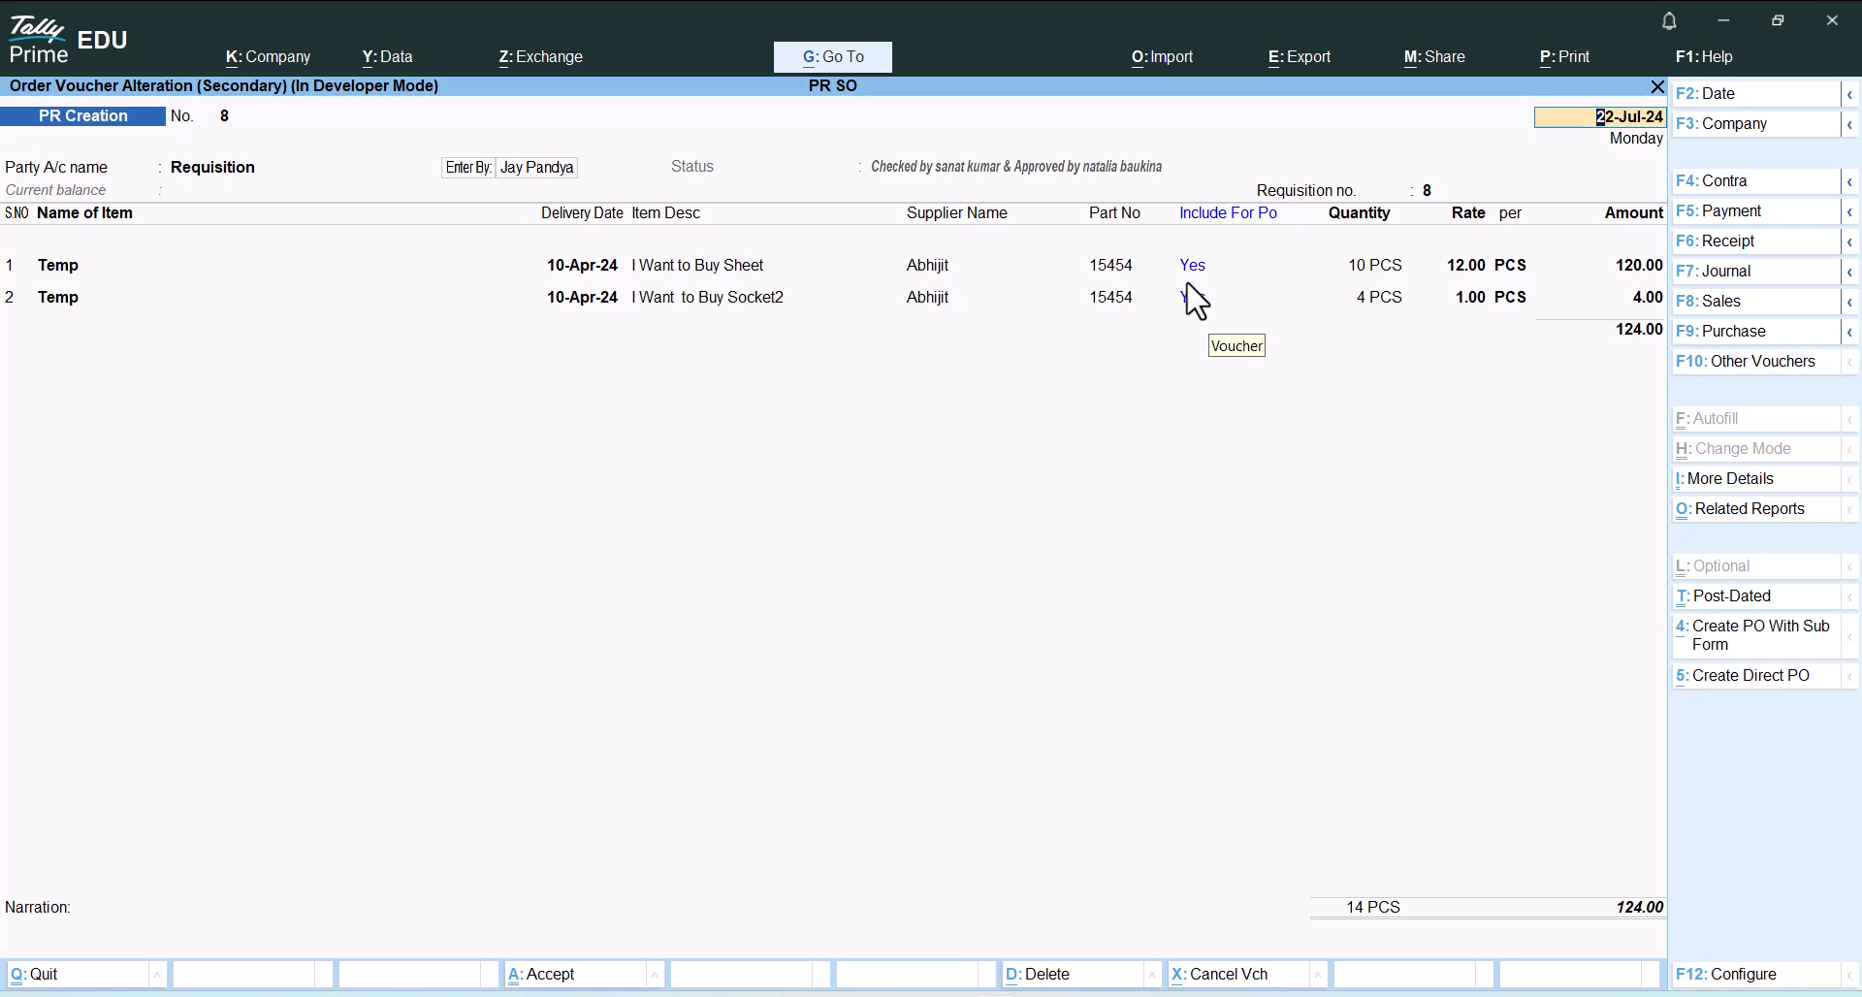
key(Escape)
key(Escape)
key(Return)
Set Include For Po to No for the Sam PPP line of PR Creation voucher 7 and accept the voucher
key(Up)
key(Return)
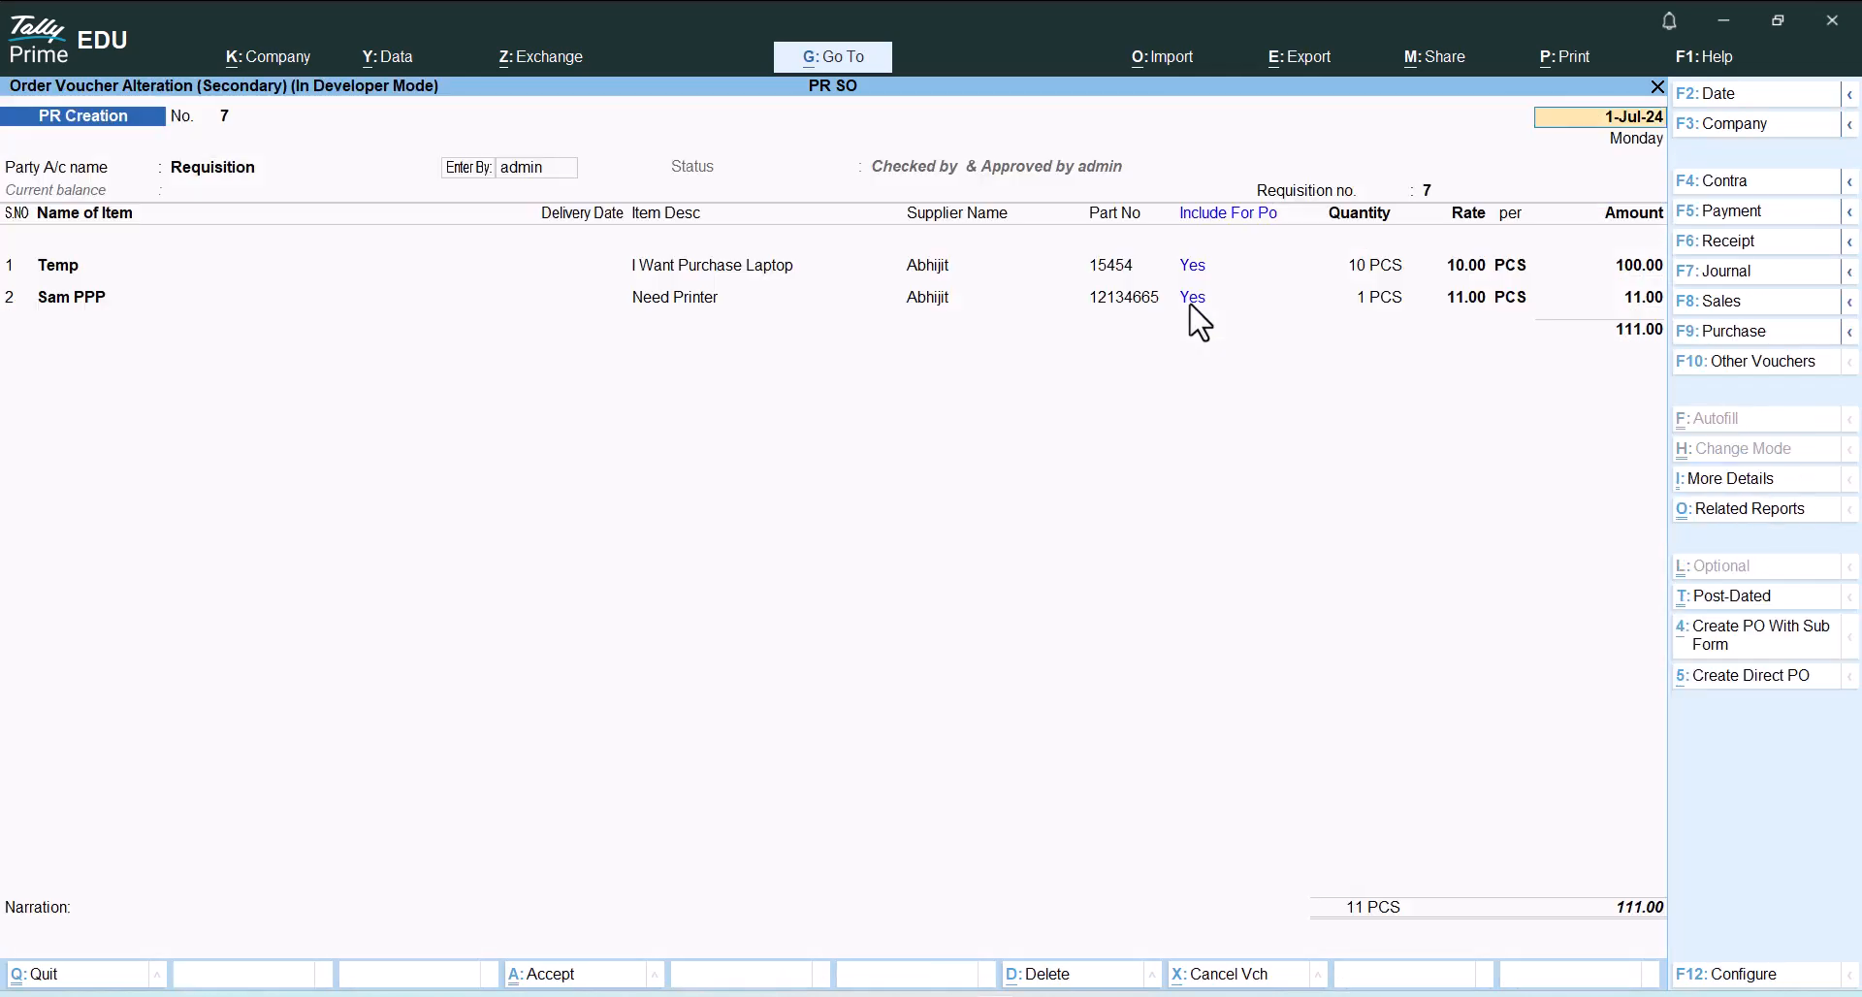
click(1196, 301)
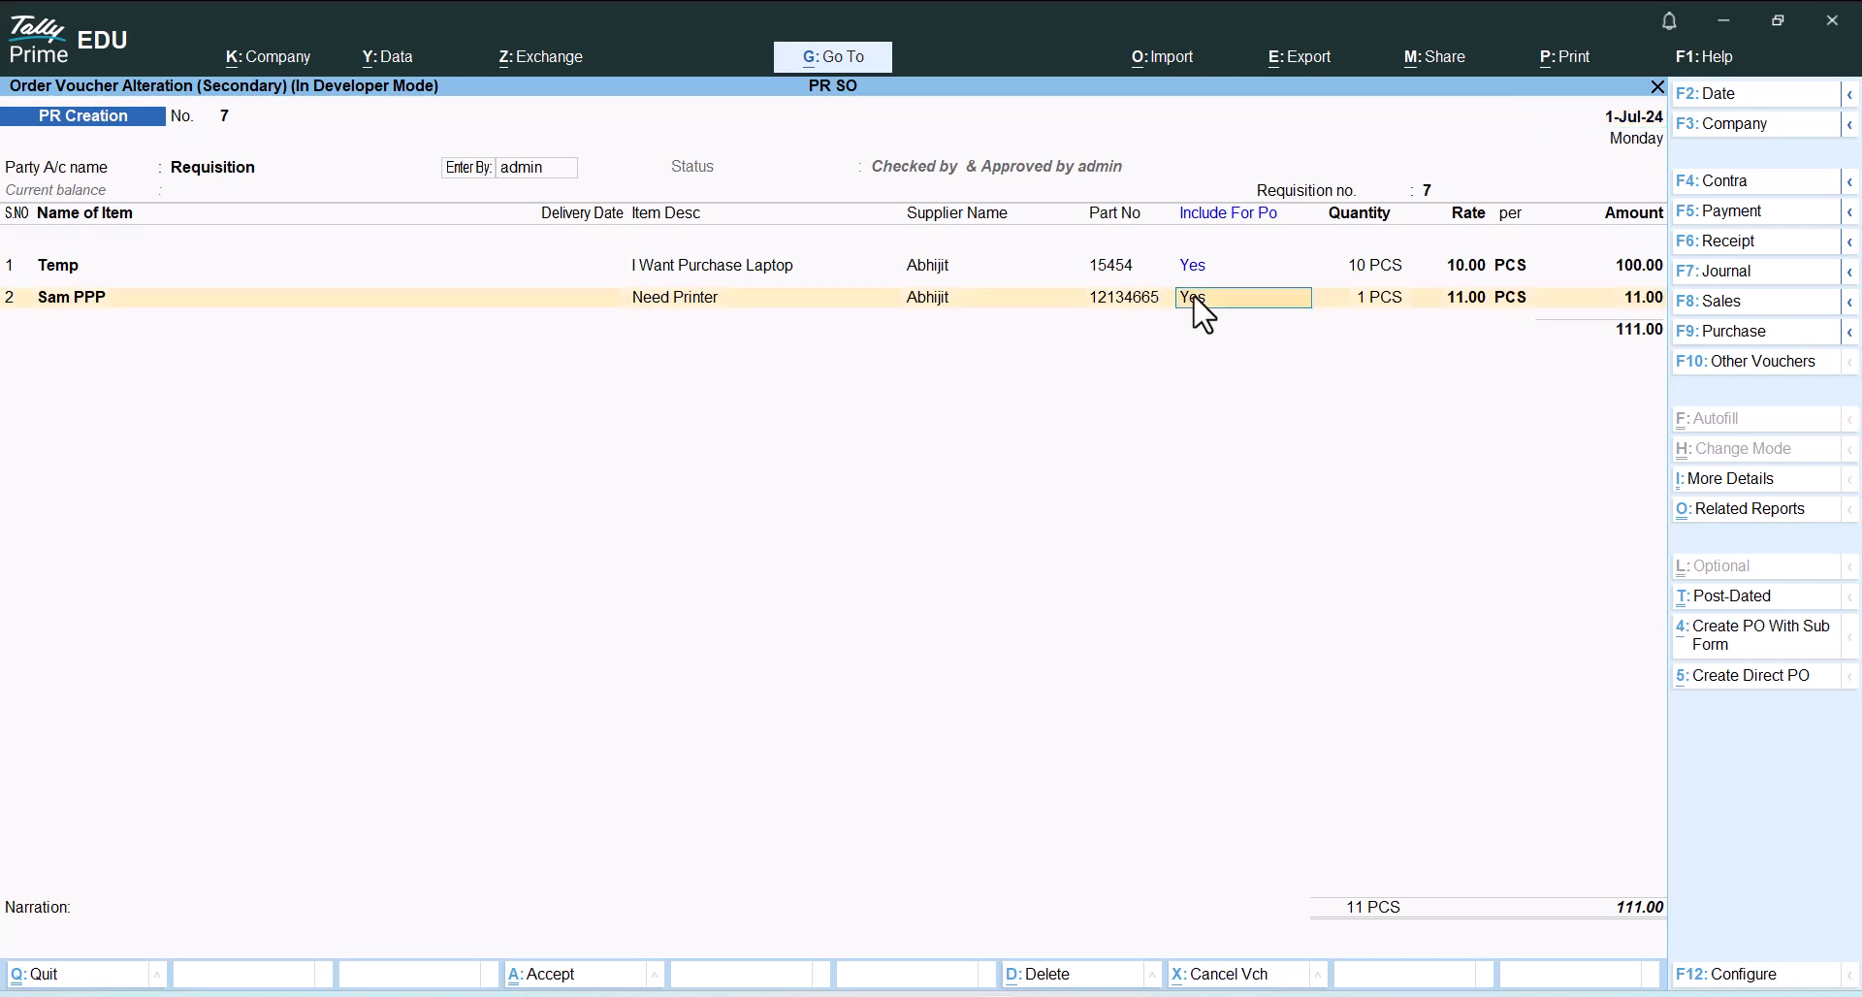
text(n)
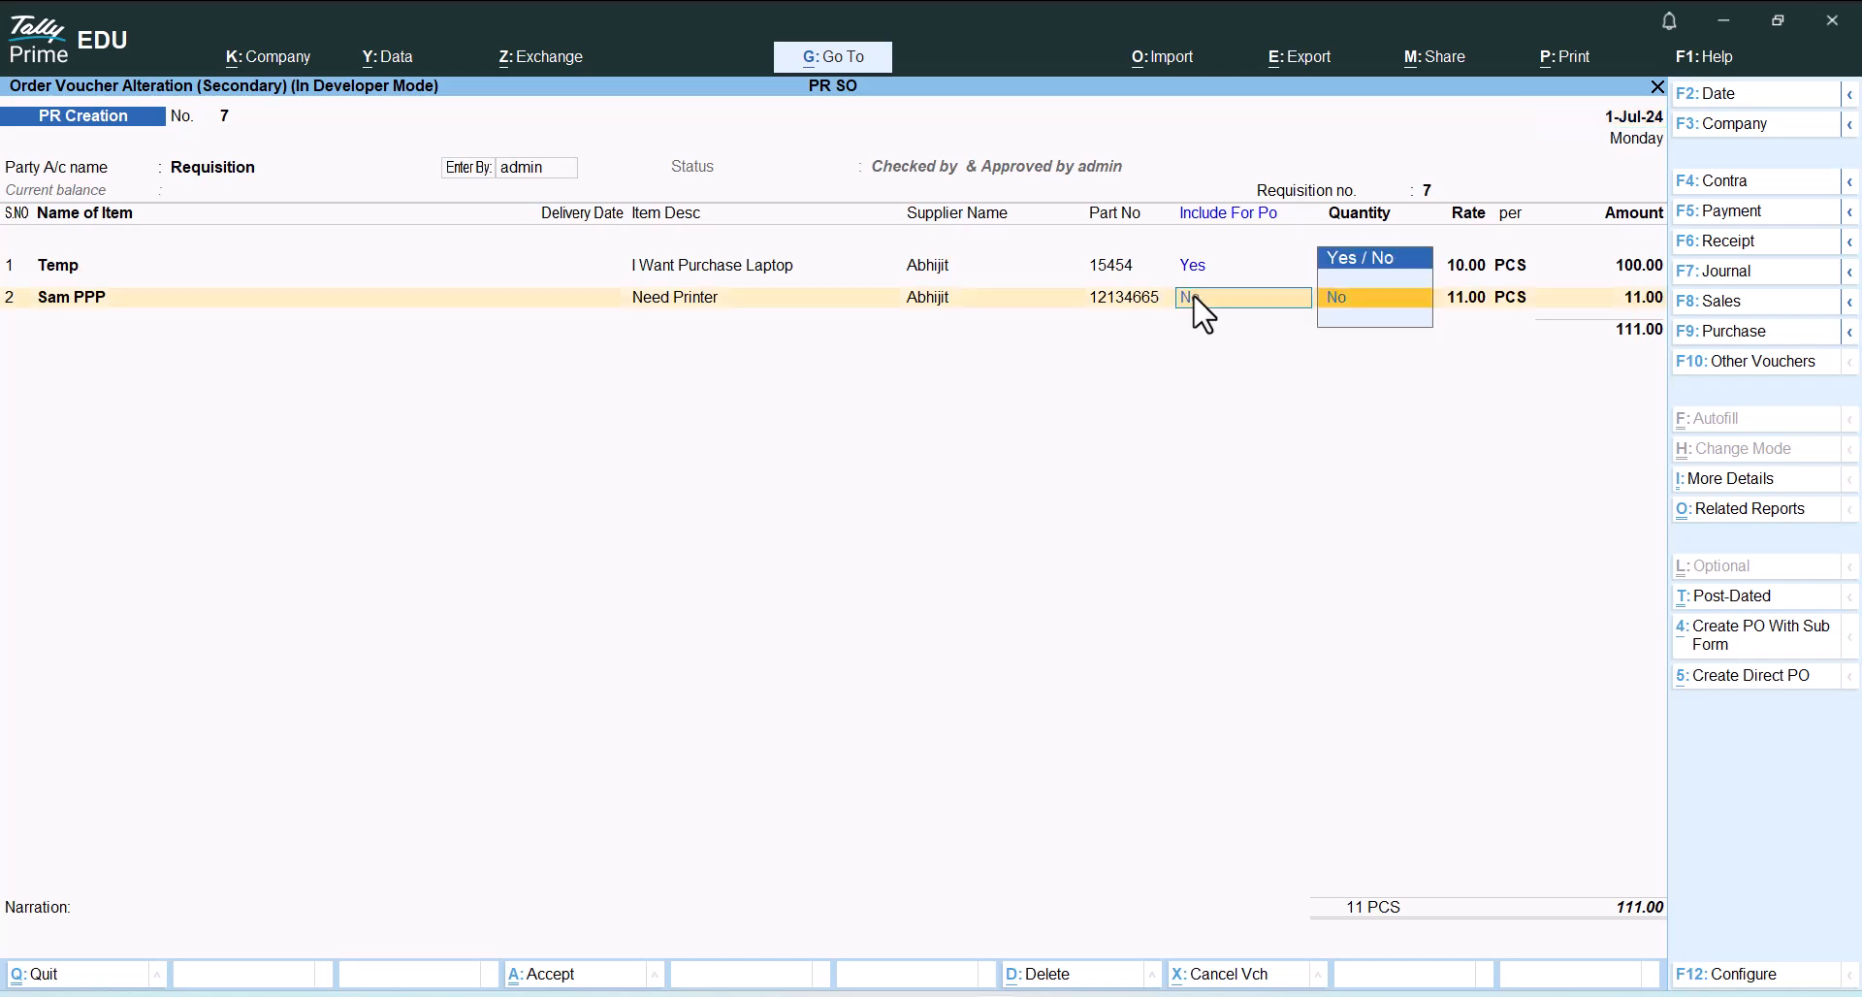
key(Return)
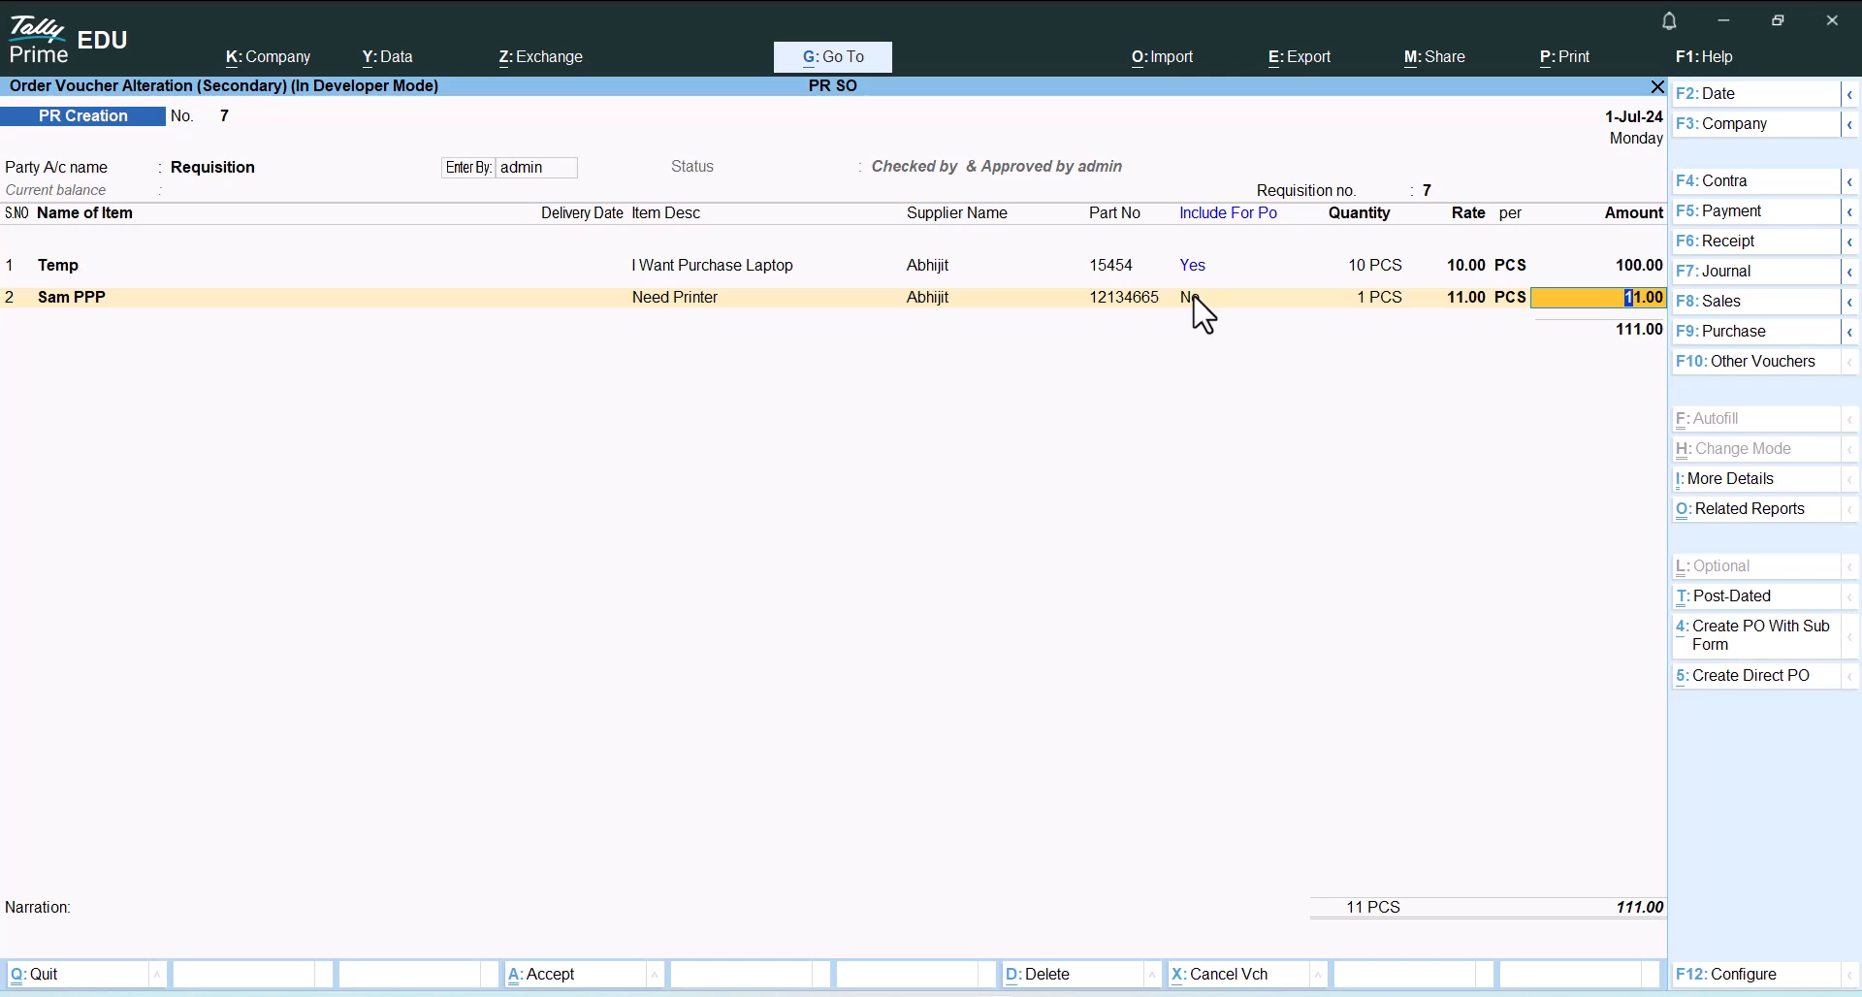
key(ctrl+a)
Create a direct PO from PR Creation voucher 7, close the log file, and return to the Day Book
key(Return)
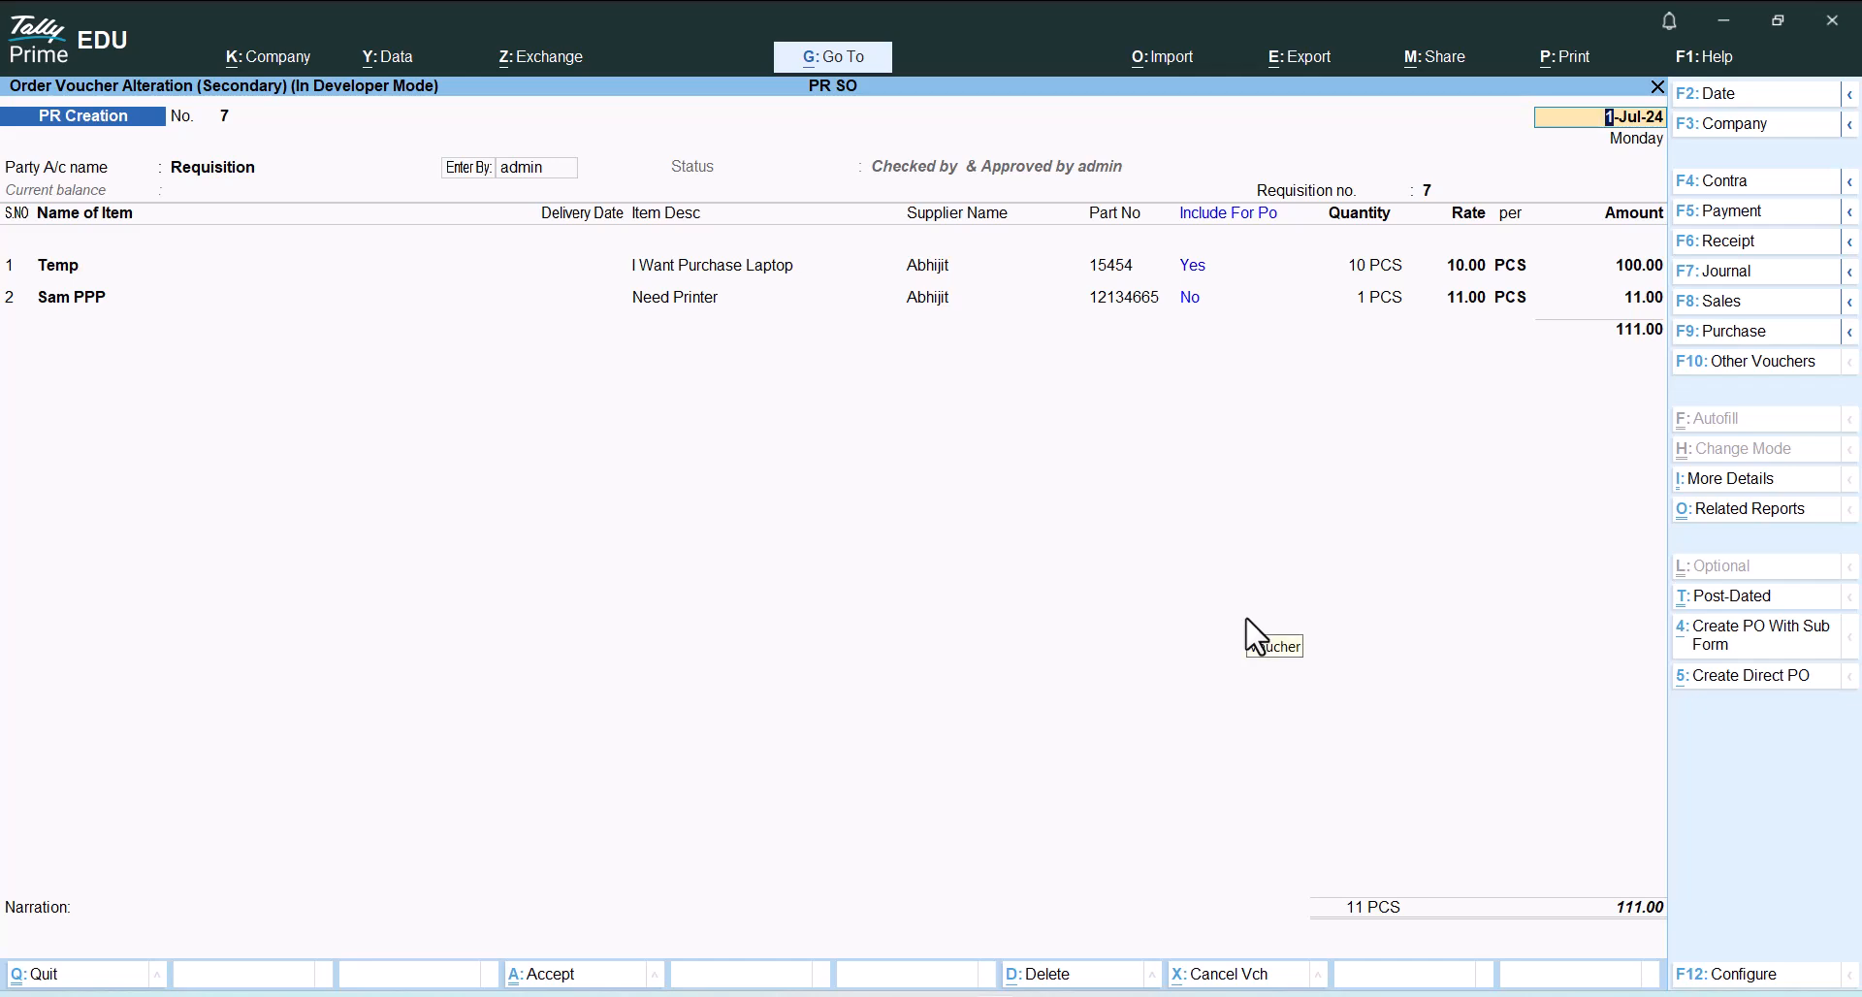
click(1737, 679)
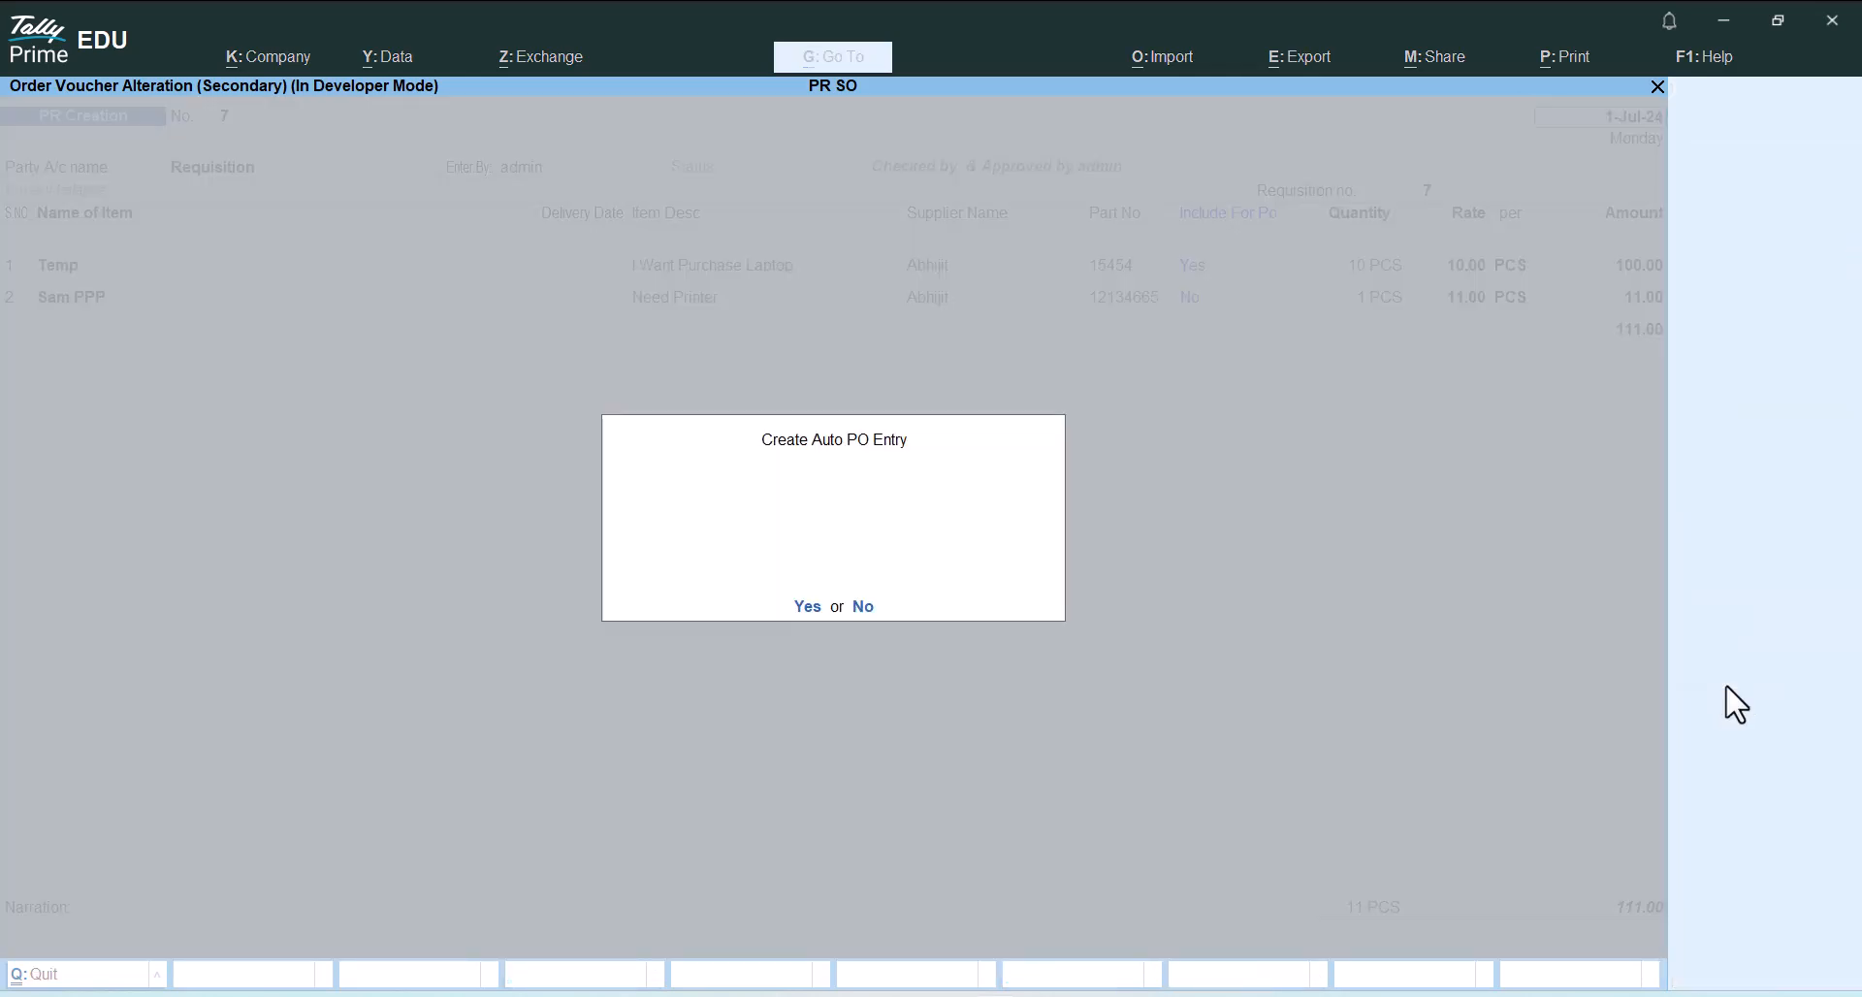
key(Return)
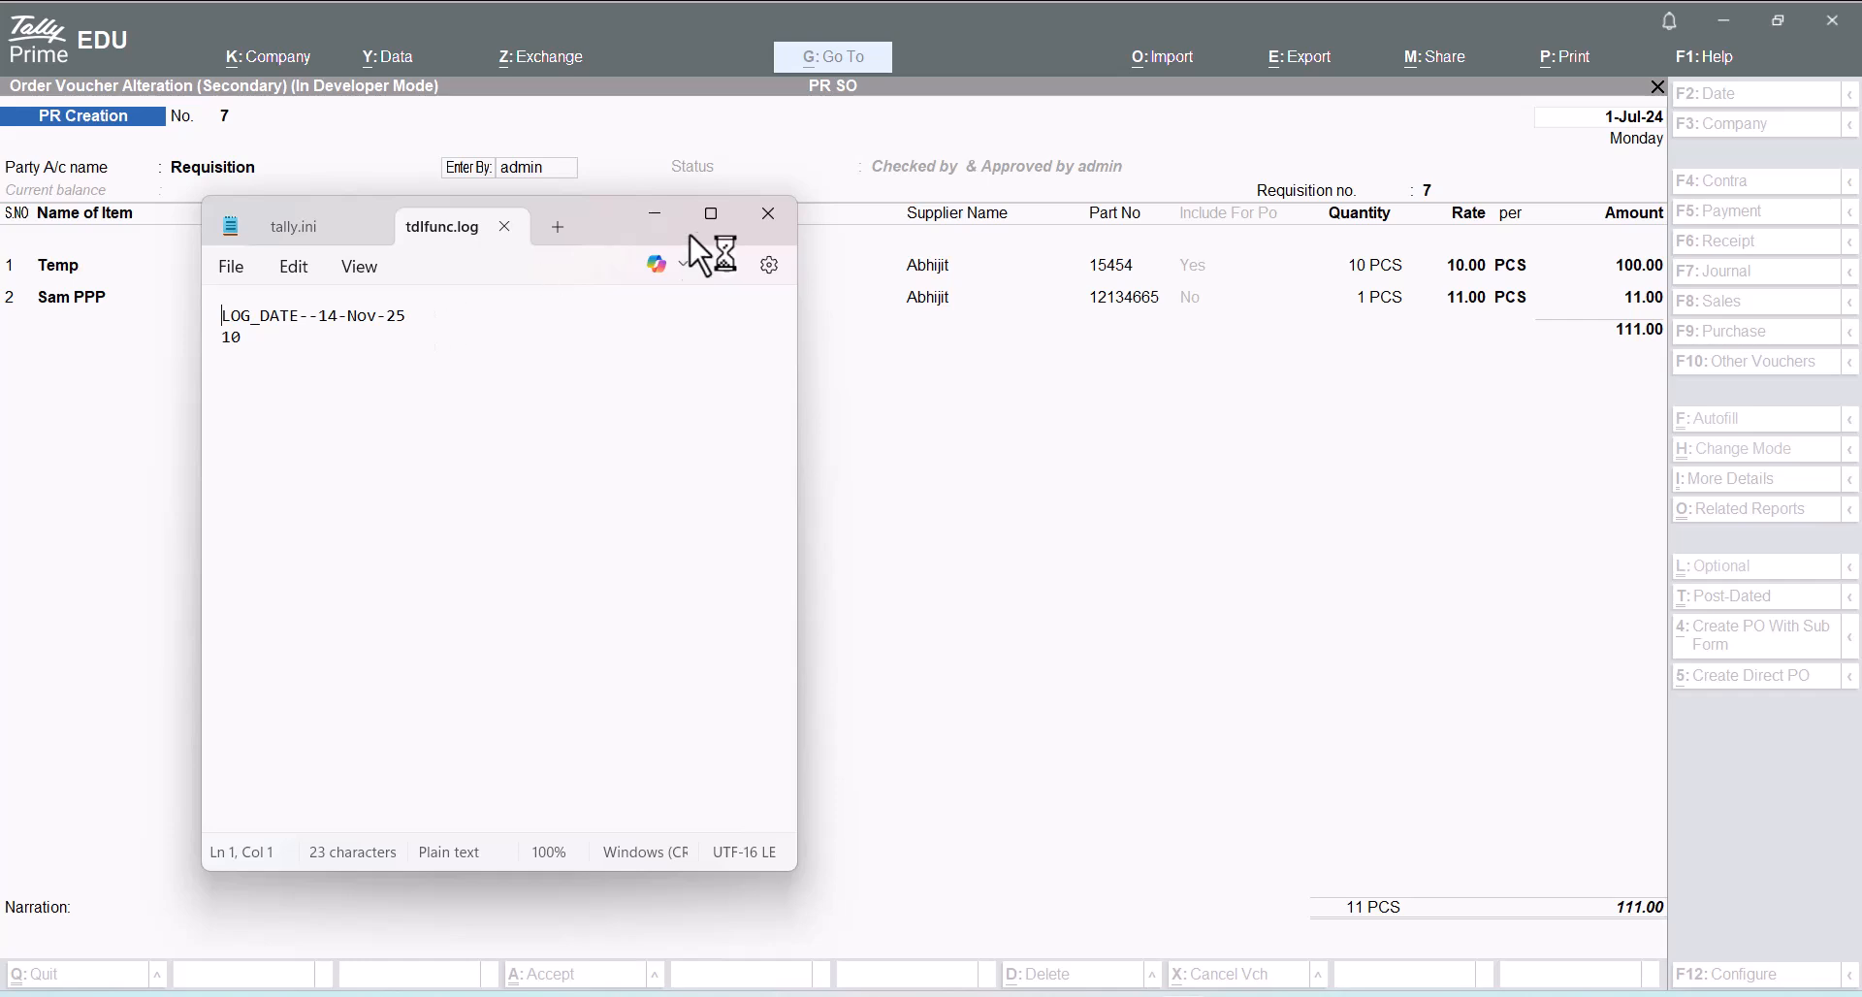
click(760, 222)
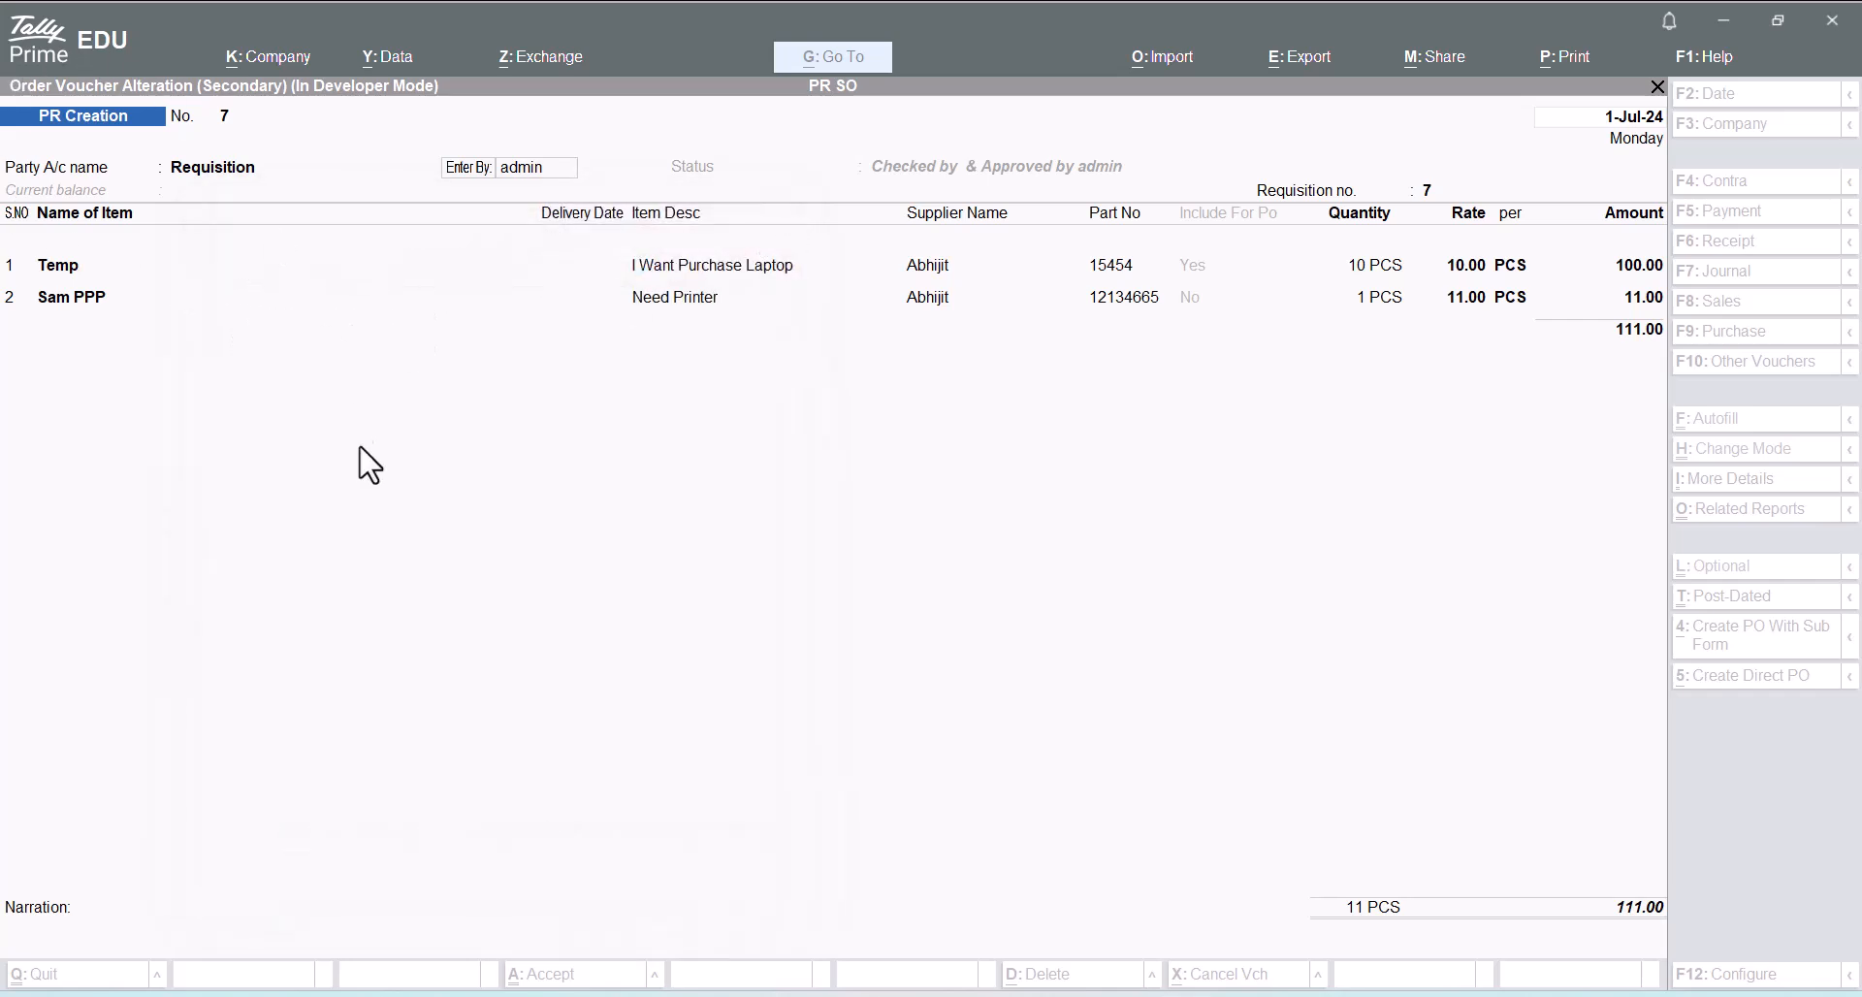
key(Escape)
key(Return)
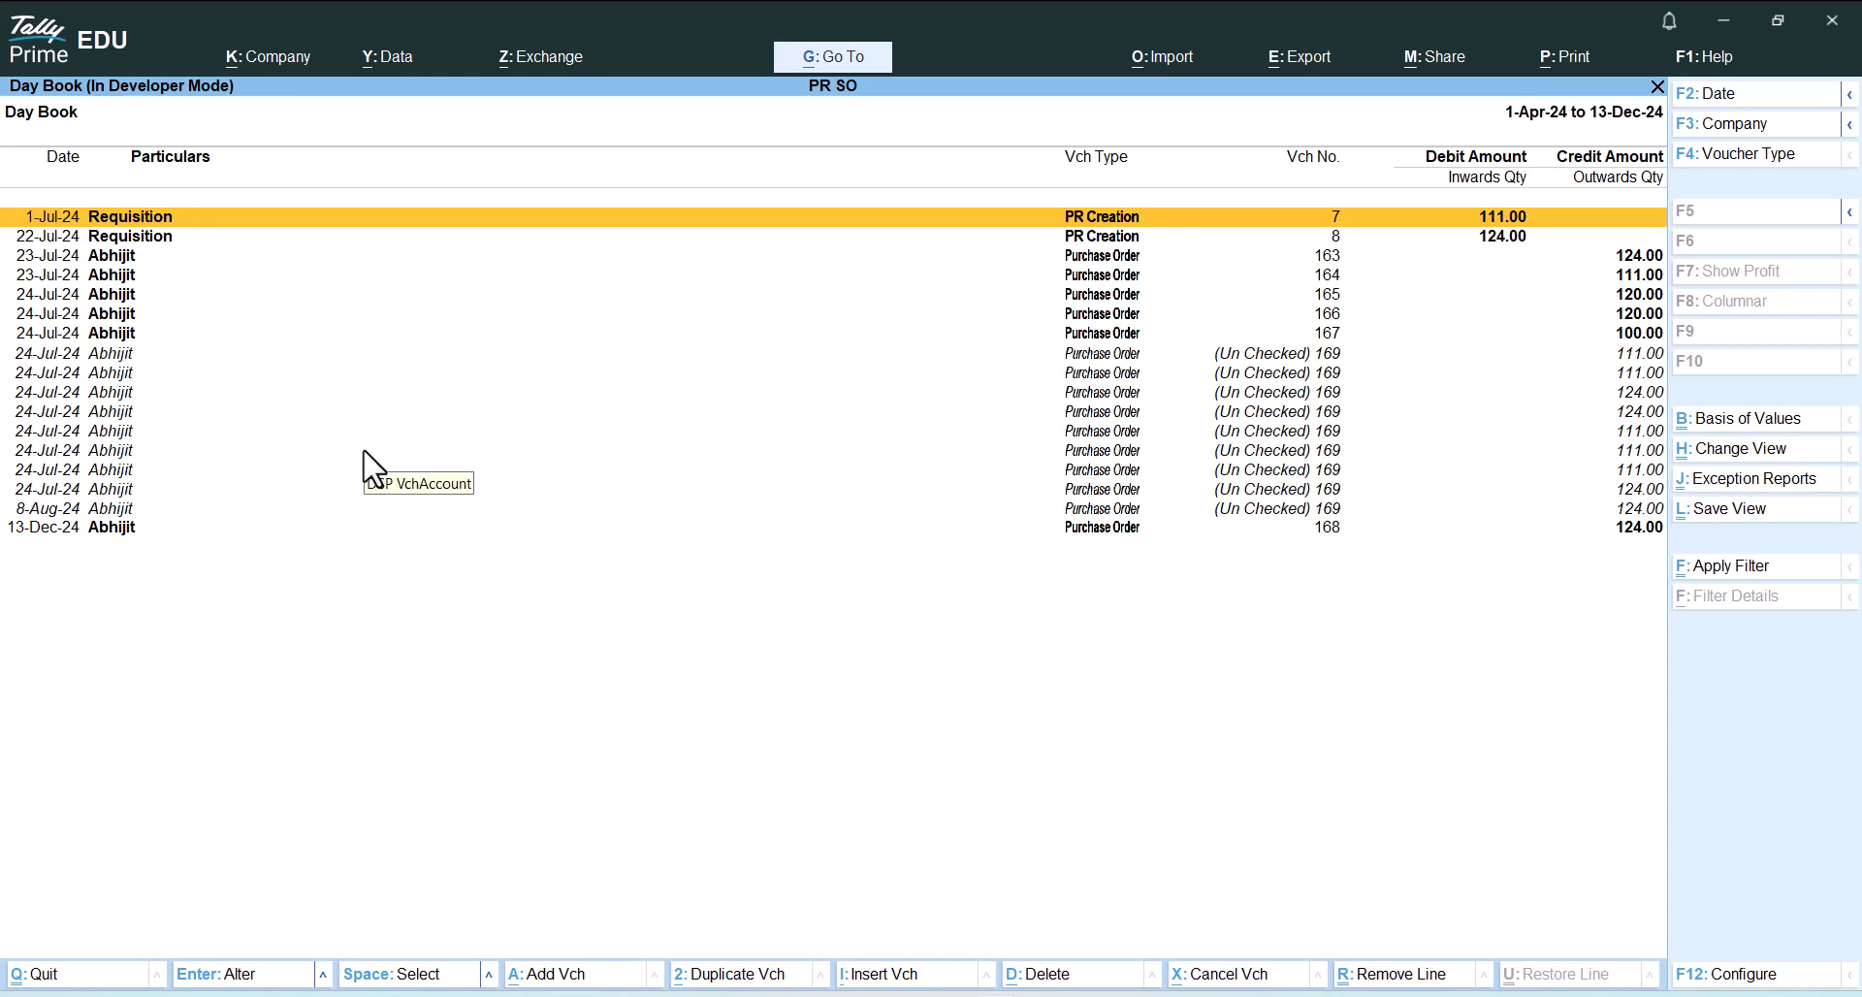
Open the first unchecked Purchase Order 169 dated 24-Jul-24 from the Day Book and set its date to 1-Jul-24
key(Down)
key(Down)
key(Down)
key(Down)
key(Down)
key(Down)
key(Down)
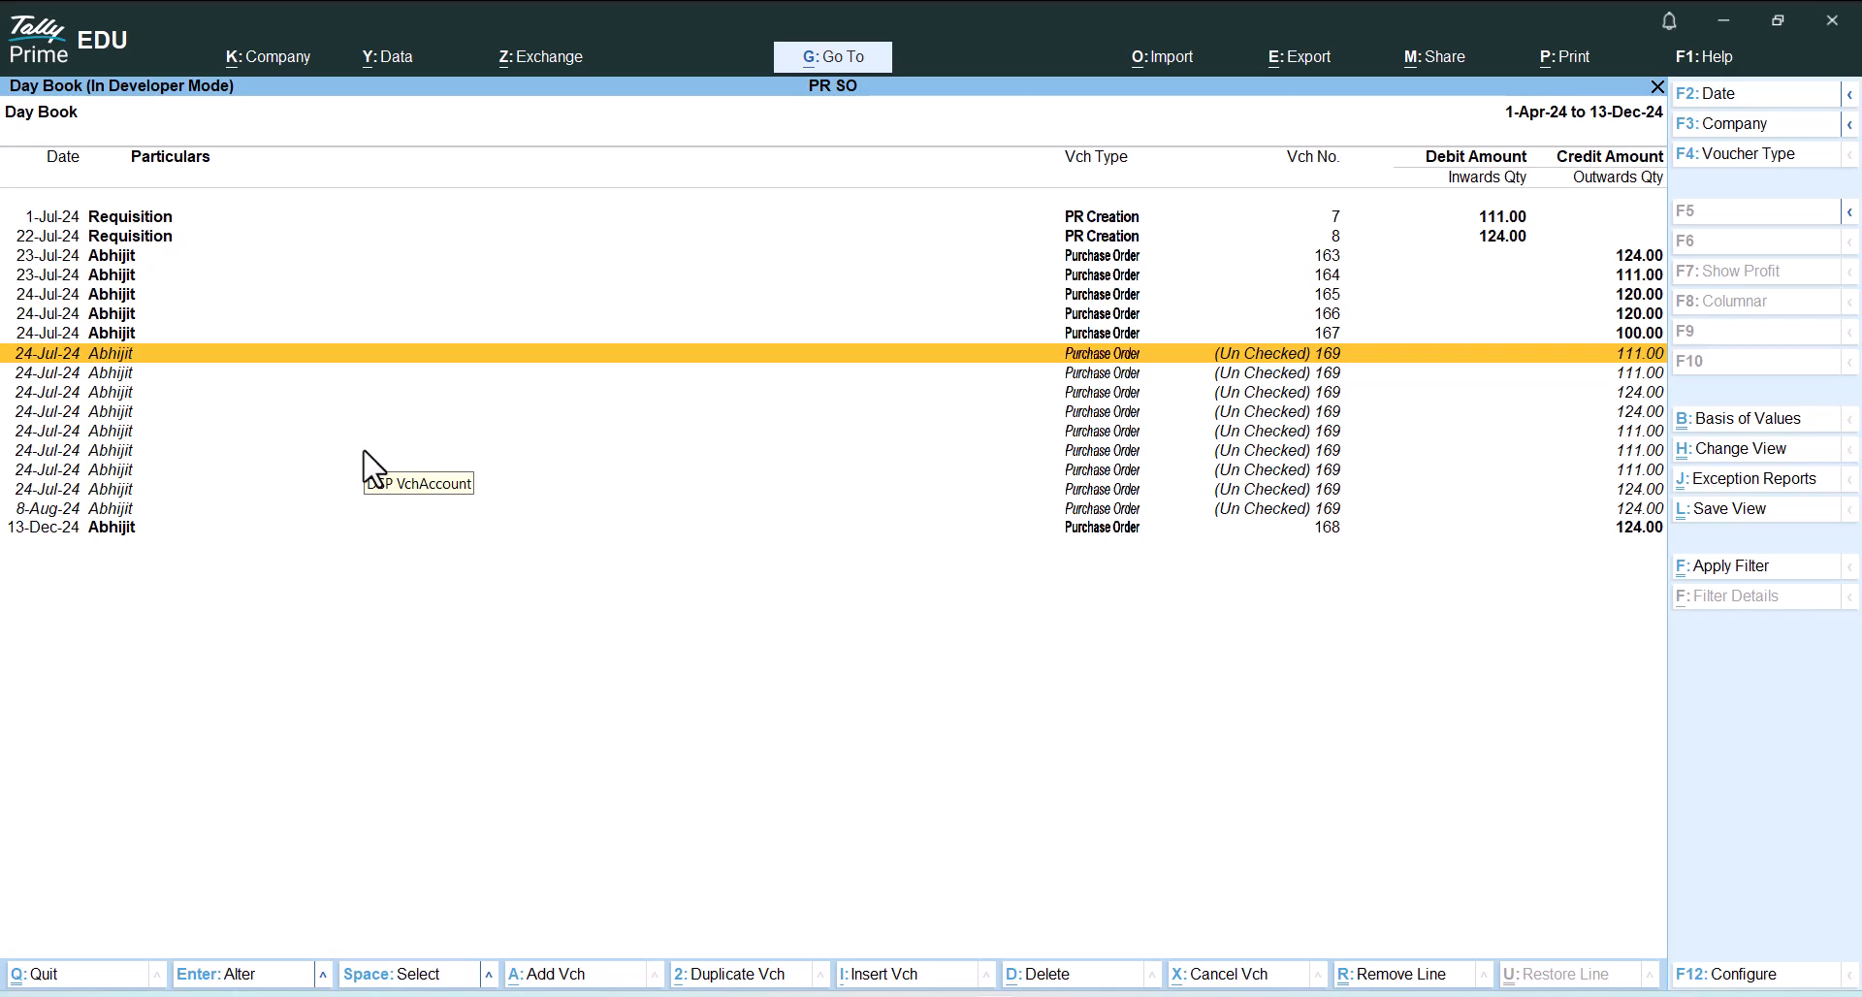
key(Return)
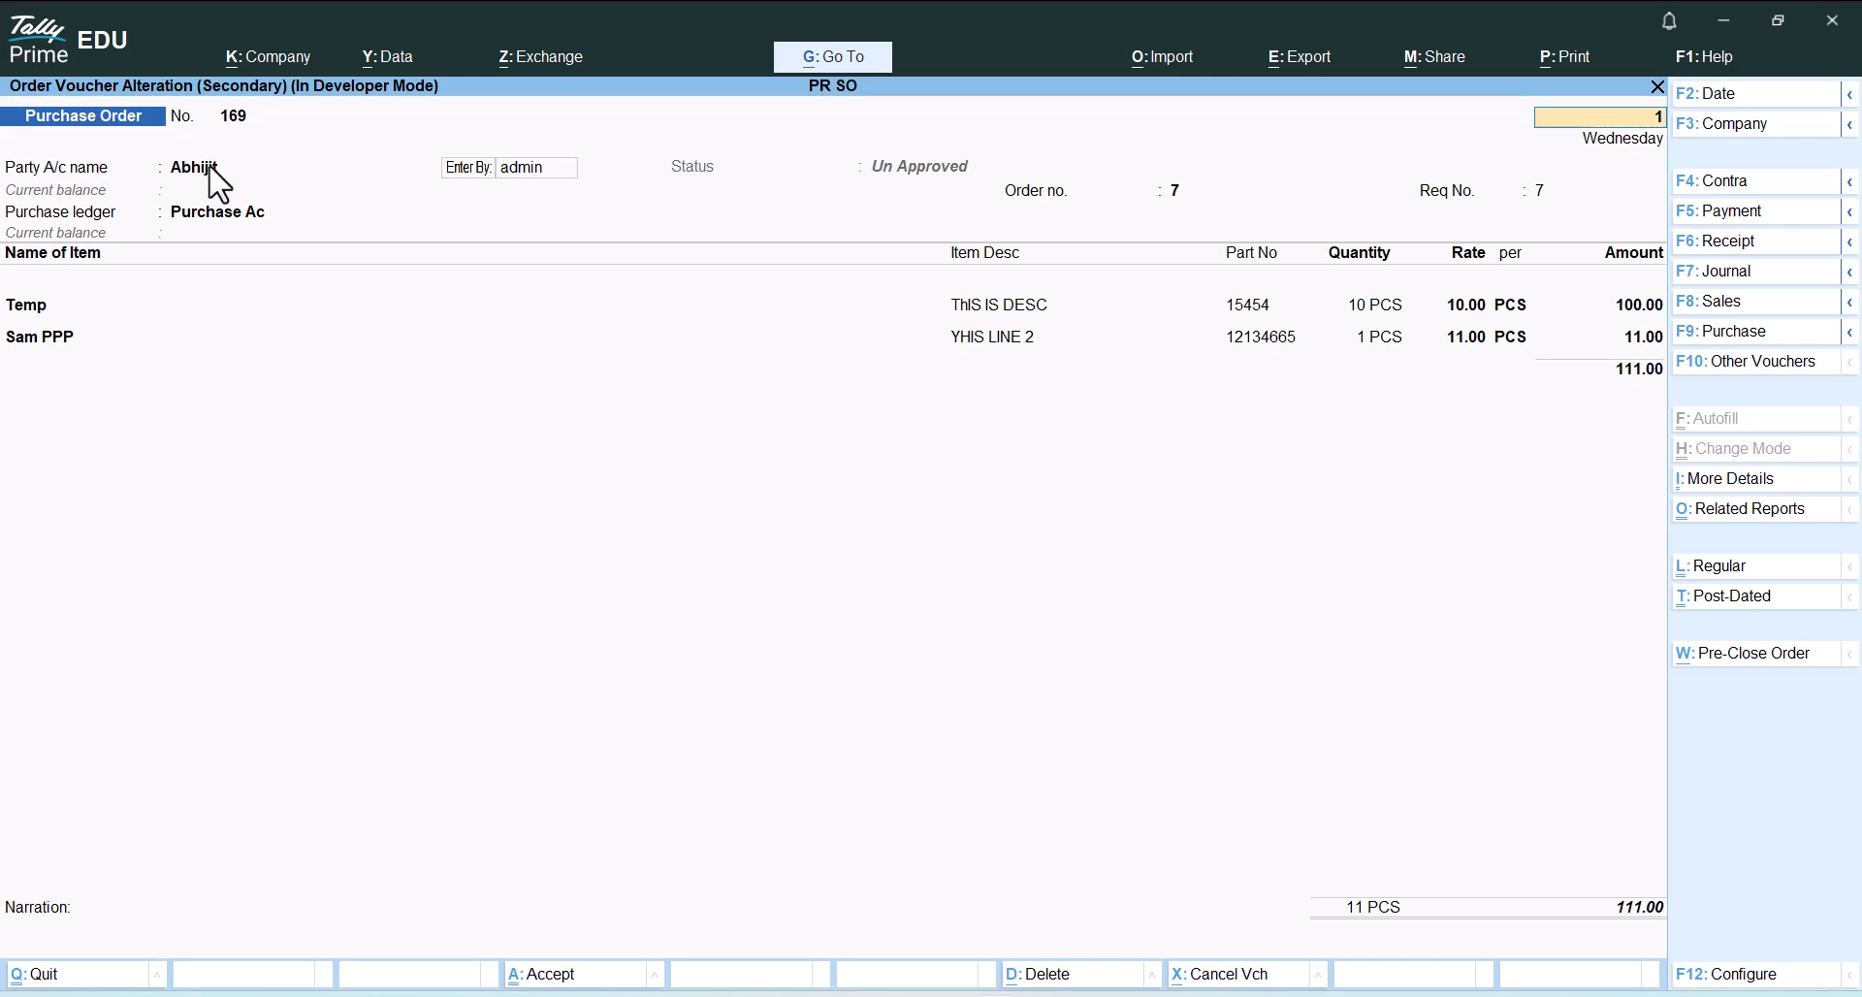
Change the party account of Purchase Order 169 to the second ledger account in the list, keeping order number 7
click(212, 171)
key(Down)
key(Down)
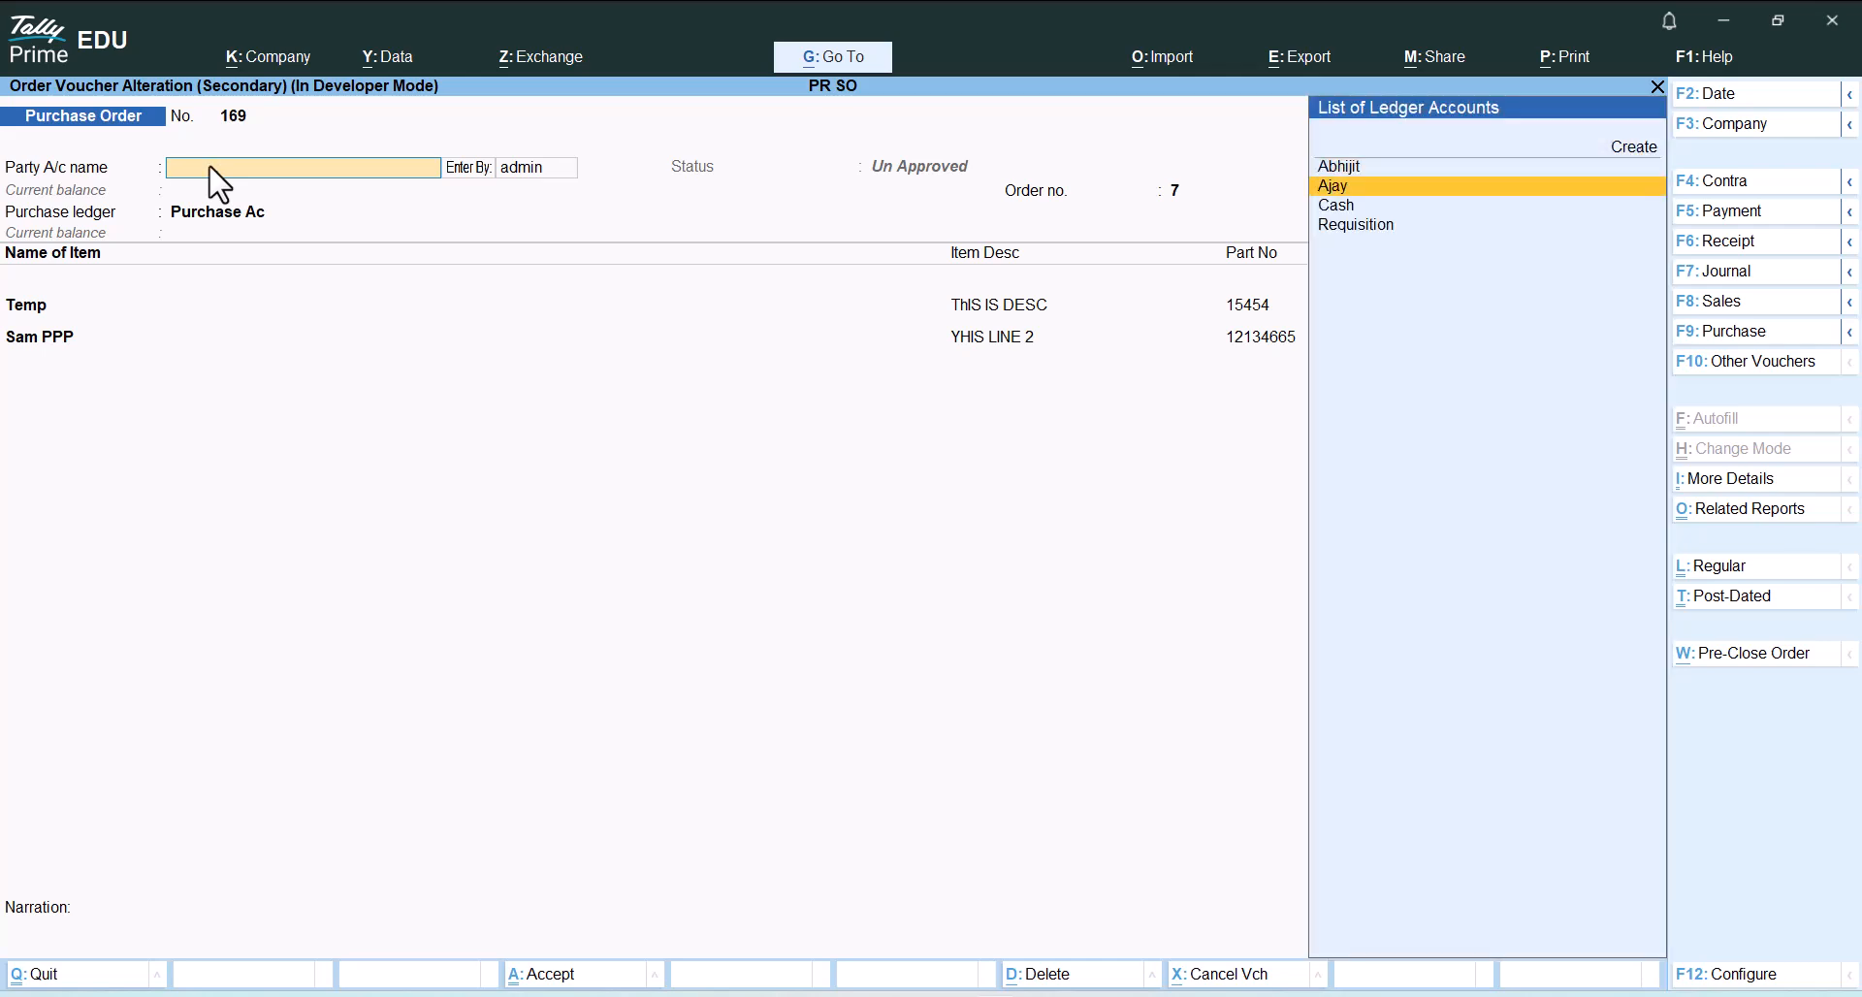
key(Return)
key(Return)
key(ctrl+a)
key(ctrl+a)
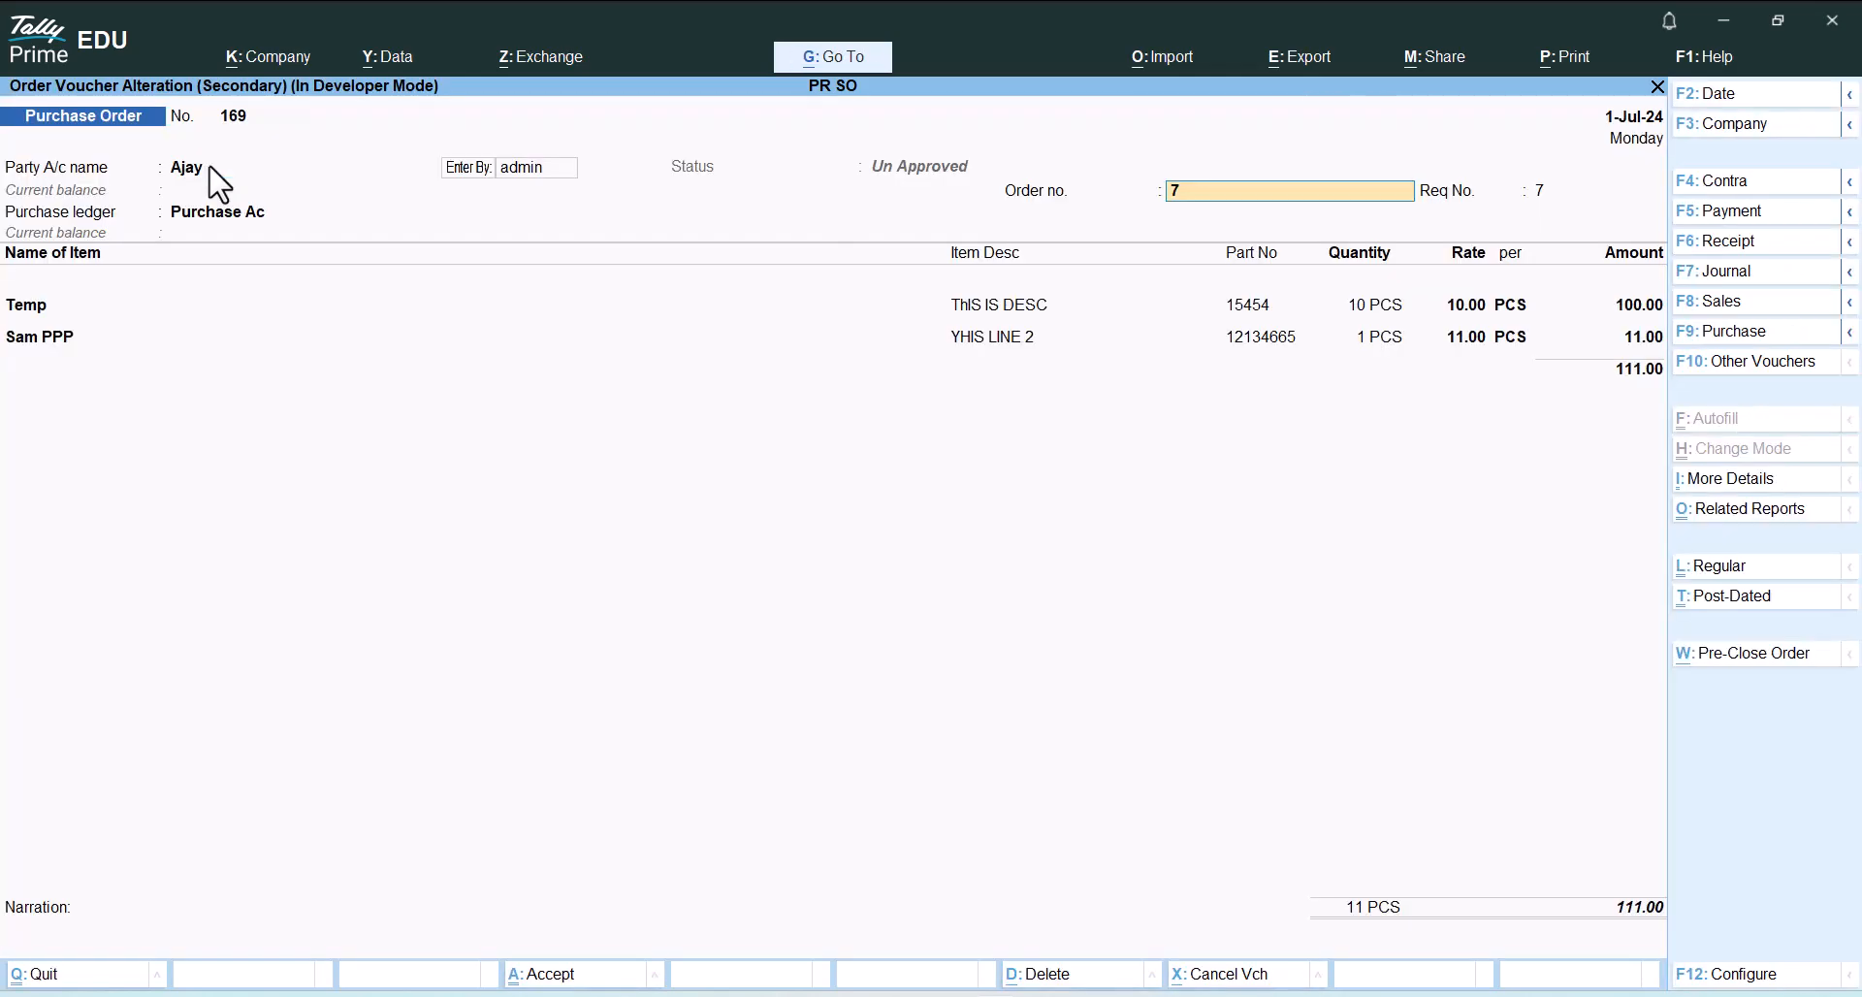
key(Return)
key(Return)
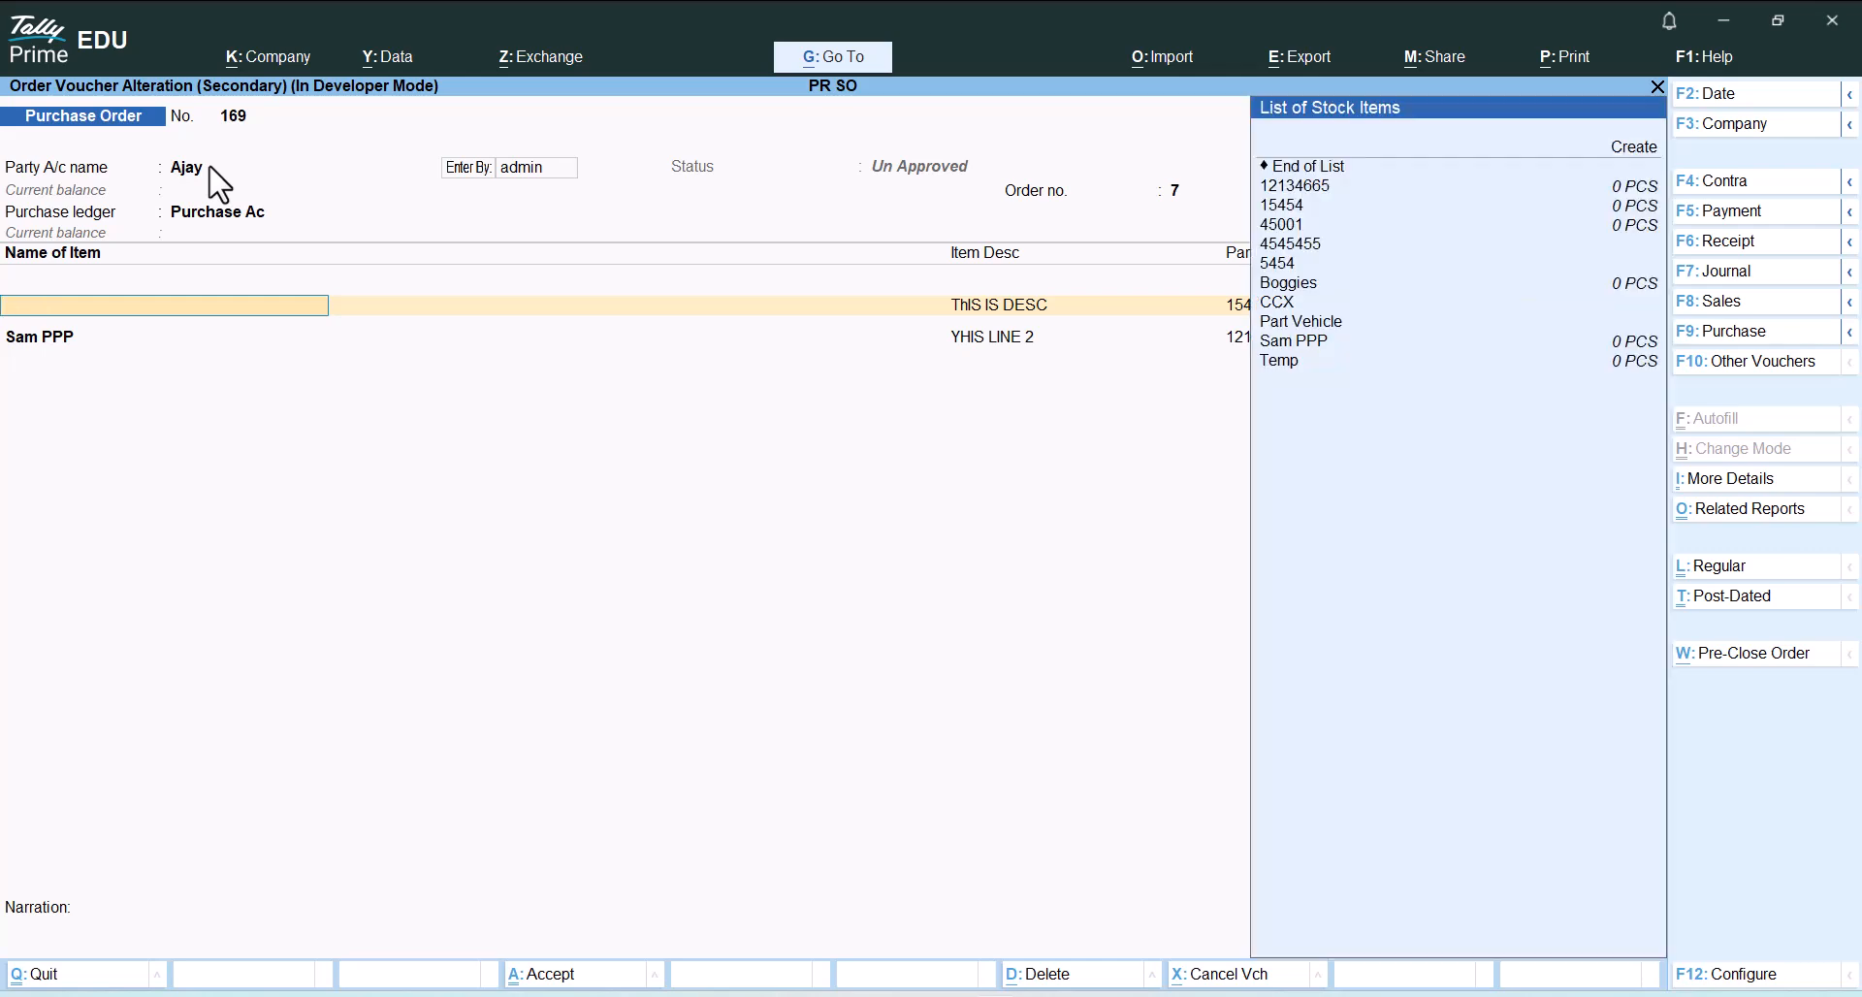
Replace the Temp item on the first line with Boggies, keeping 10 PCS at a rate of 10.00
key(Down)
key(Down)
key(Down)
key(Down)
key(Down)
key(Down)
key(Return)
key(Return)
key(Return)
key(Return)
key(Return)
key(Return)
key(Return)
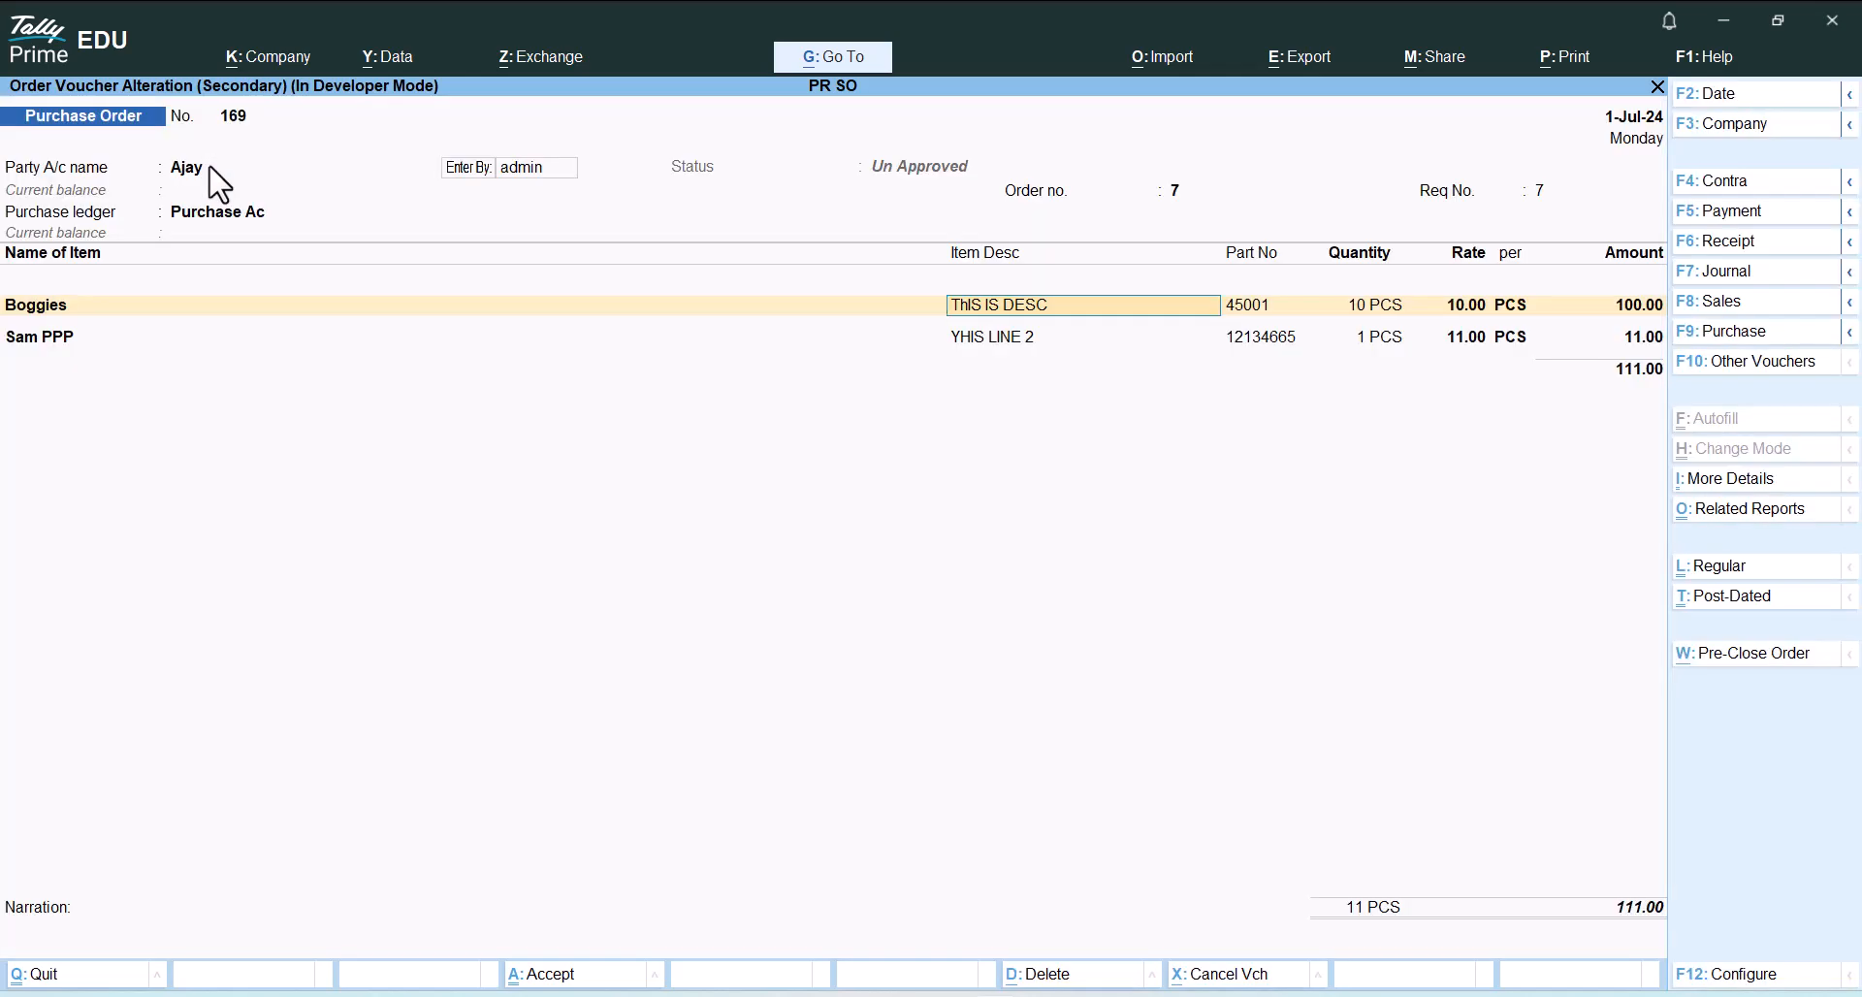
Set the due date in the Sam PPP item allocation to 1 Days and accept the purchase order
key(Return)
key(Return)
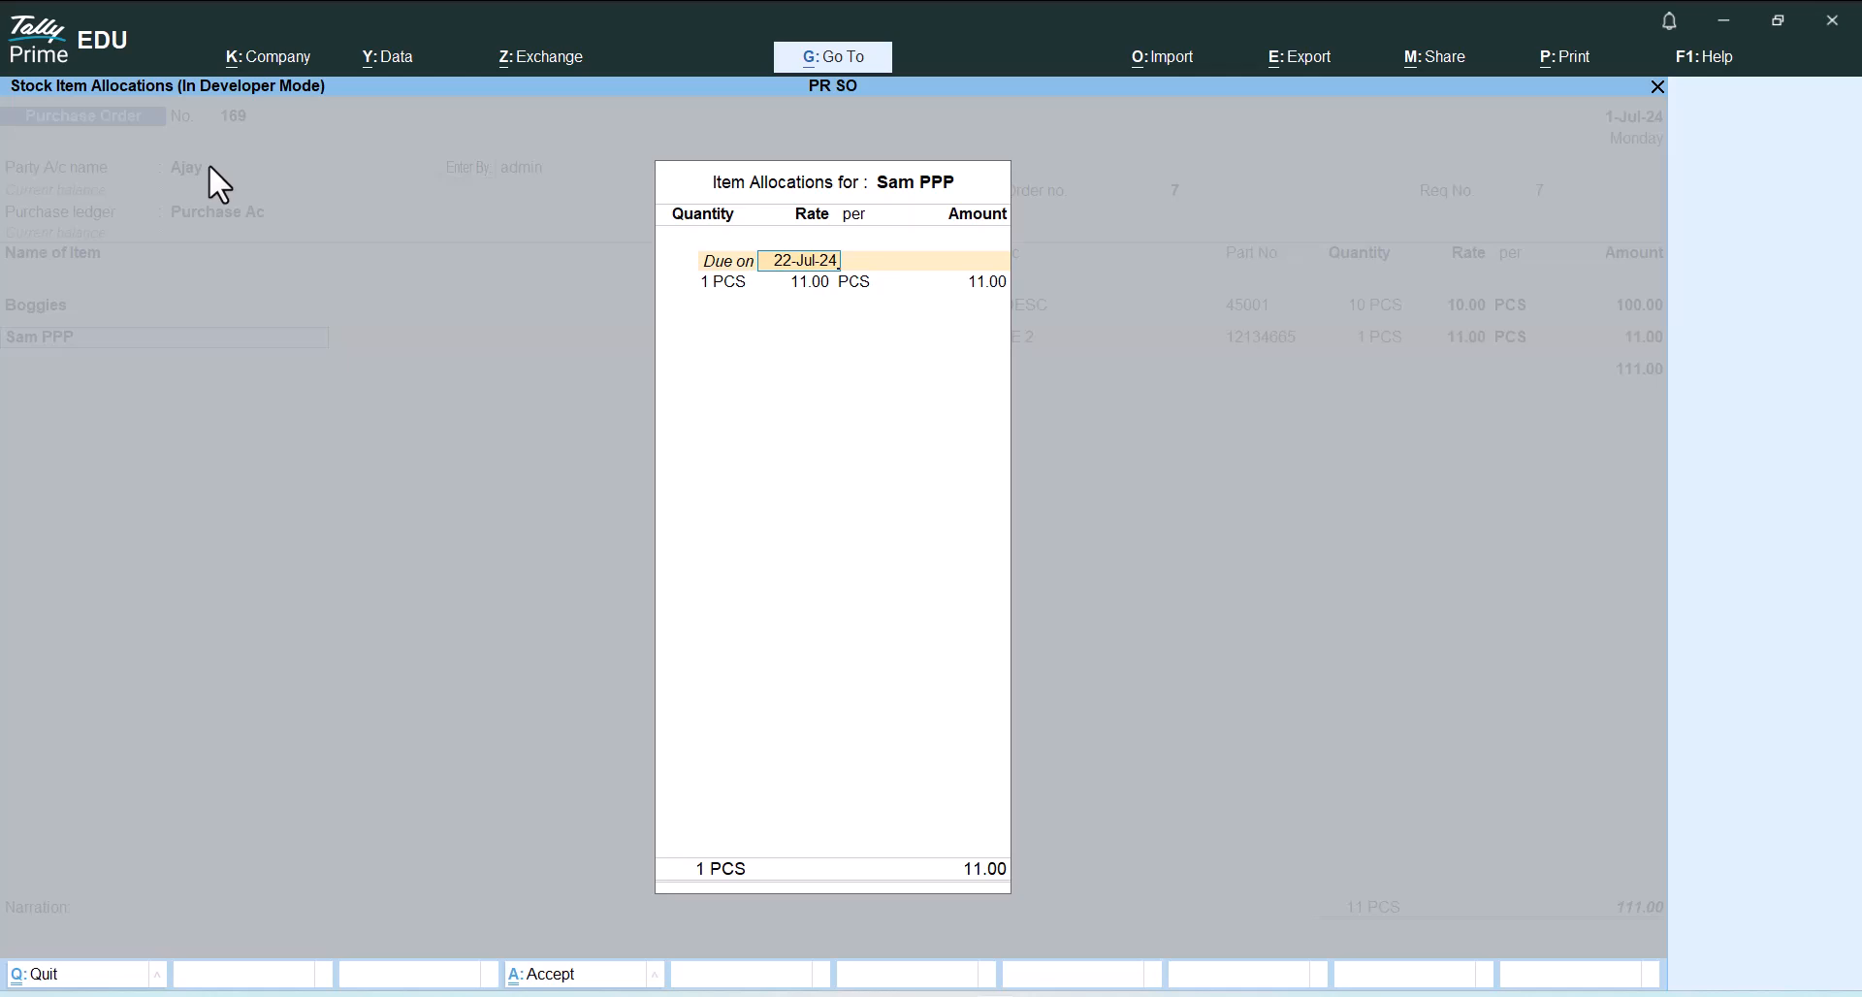
text(1 Days)
key(Return)
key(ctrl+a)
key(ctrl+a)
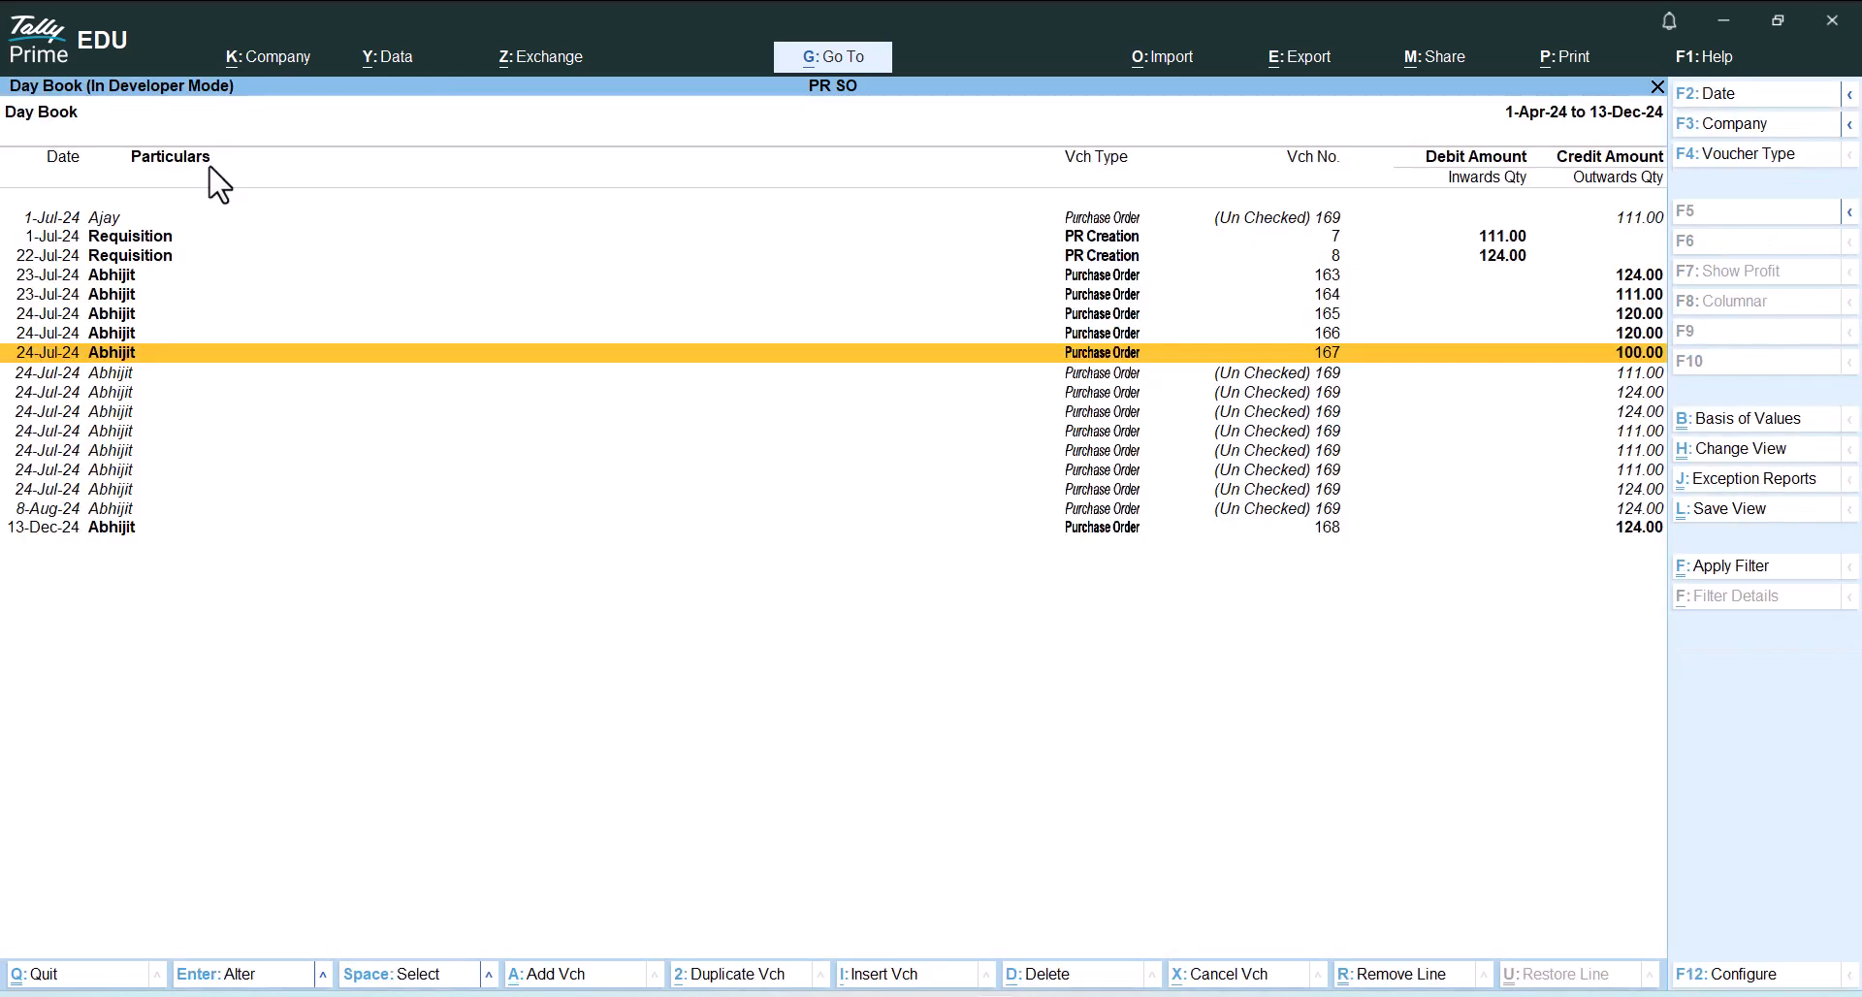
Examine Purchase Order 167 dated 24-Jul-24, close it without changes, and return to the Gateway of Tally
key(Return)
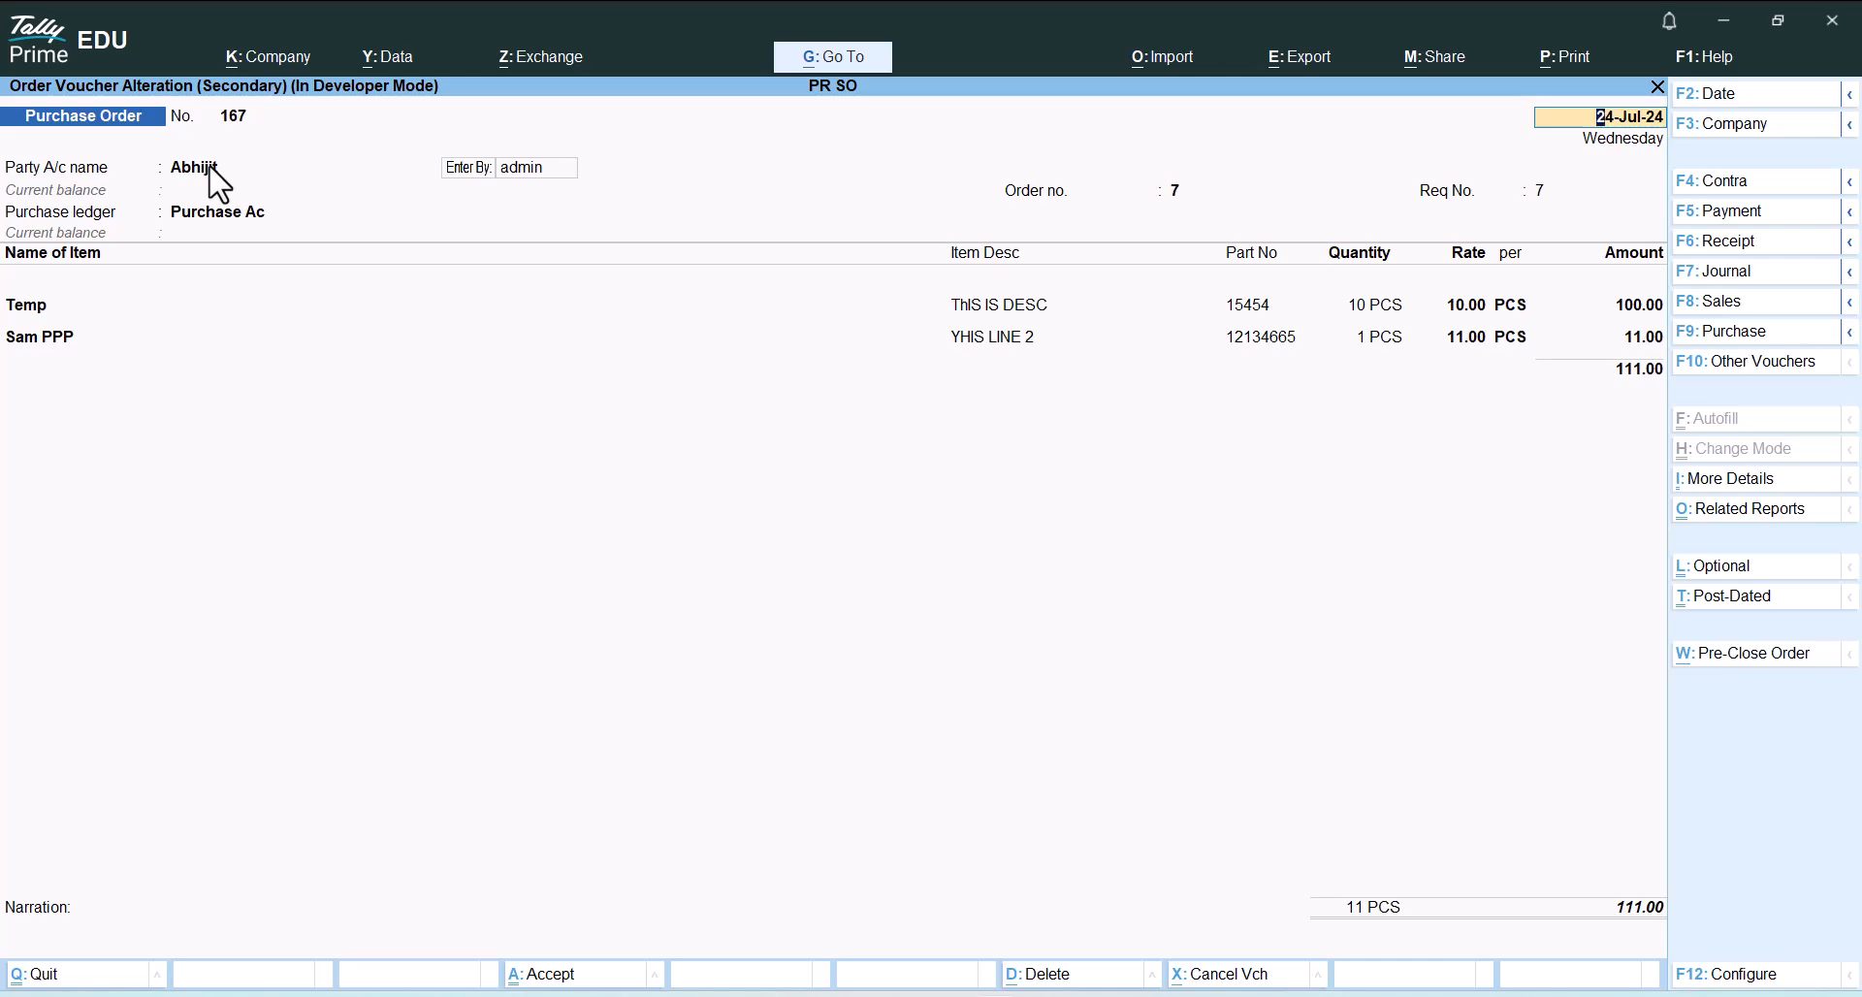
key(Escape)
key(Escape)
key(Escape)
key(Escape)
key(Escape)
Open the Requisition Report from the REQUISITION Module
key(Up)
key(Up)
key(Return)
key(Return)
key(Up)
key(Up)
key(Up)
key(Up)
Change the Requisition Register period to 1-4-2023 through 31-3-2026
key(alt+F2)
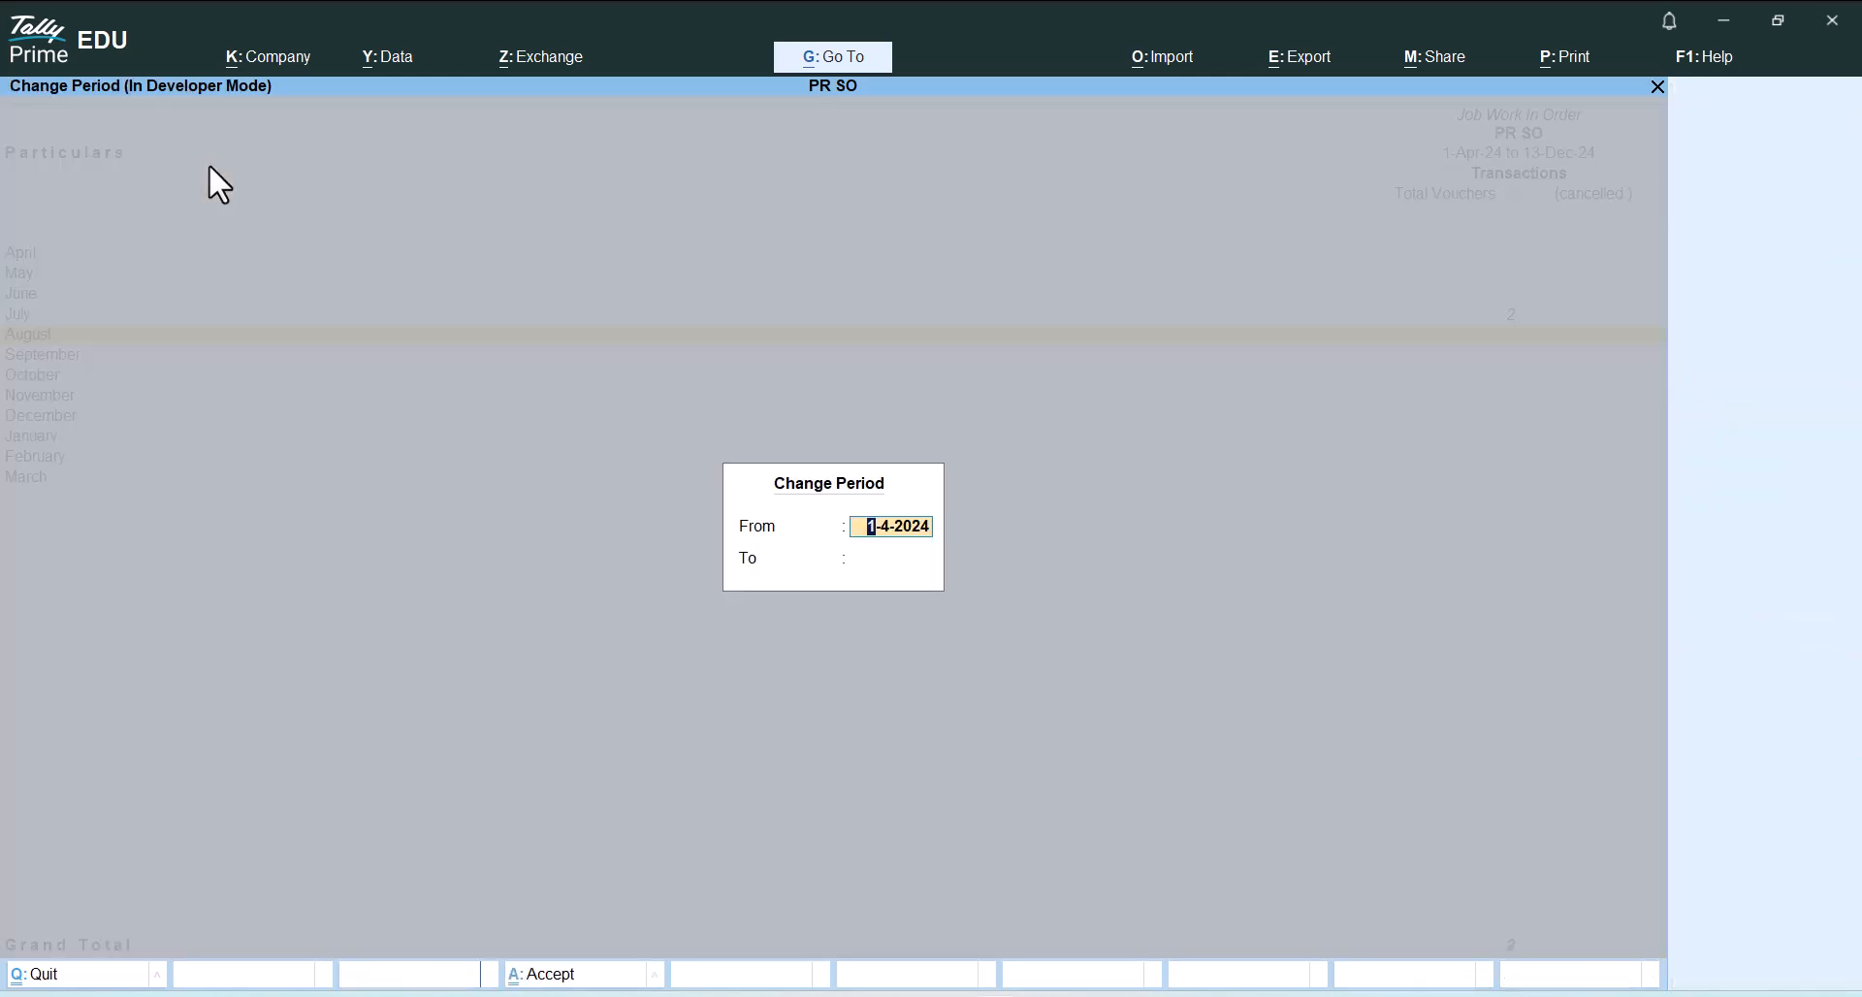
text(1.4.2023)
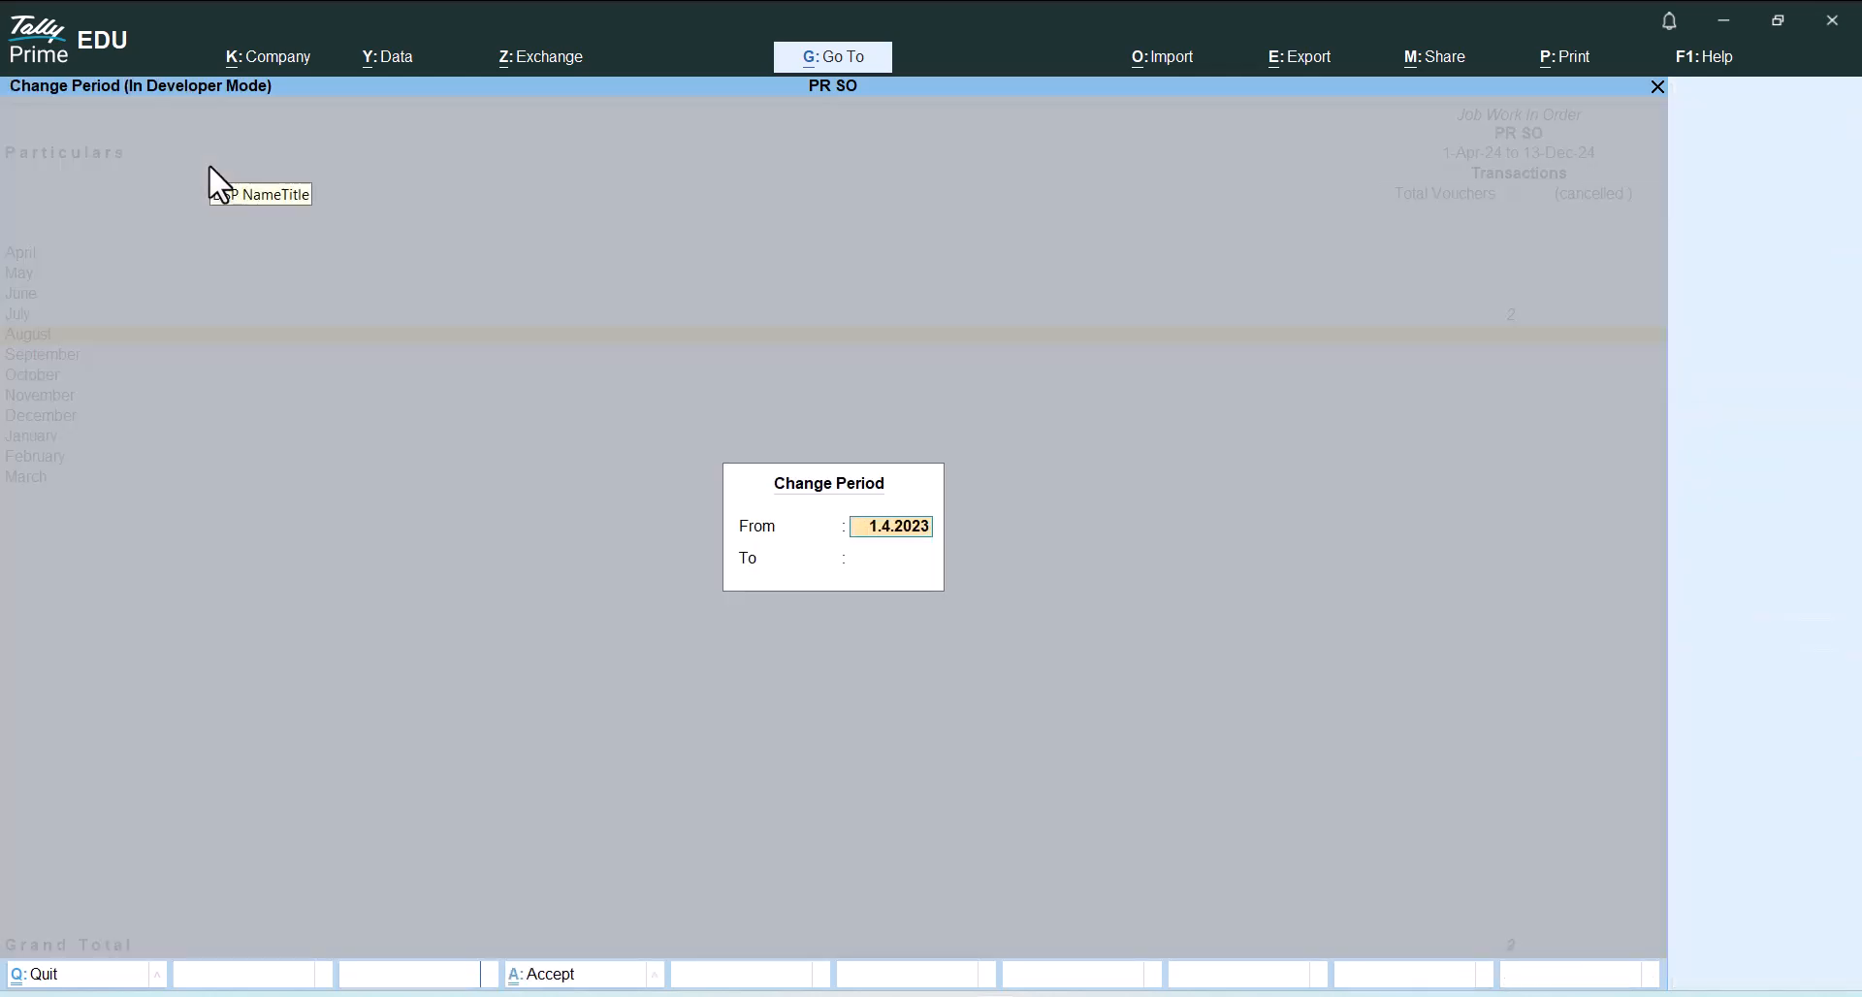
key(Return)
text(31.3.2026)
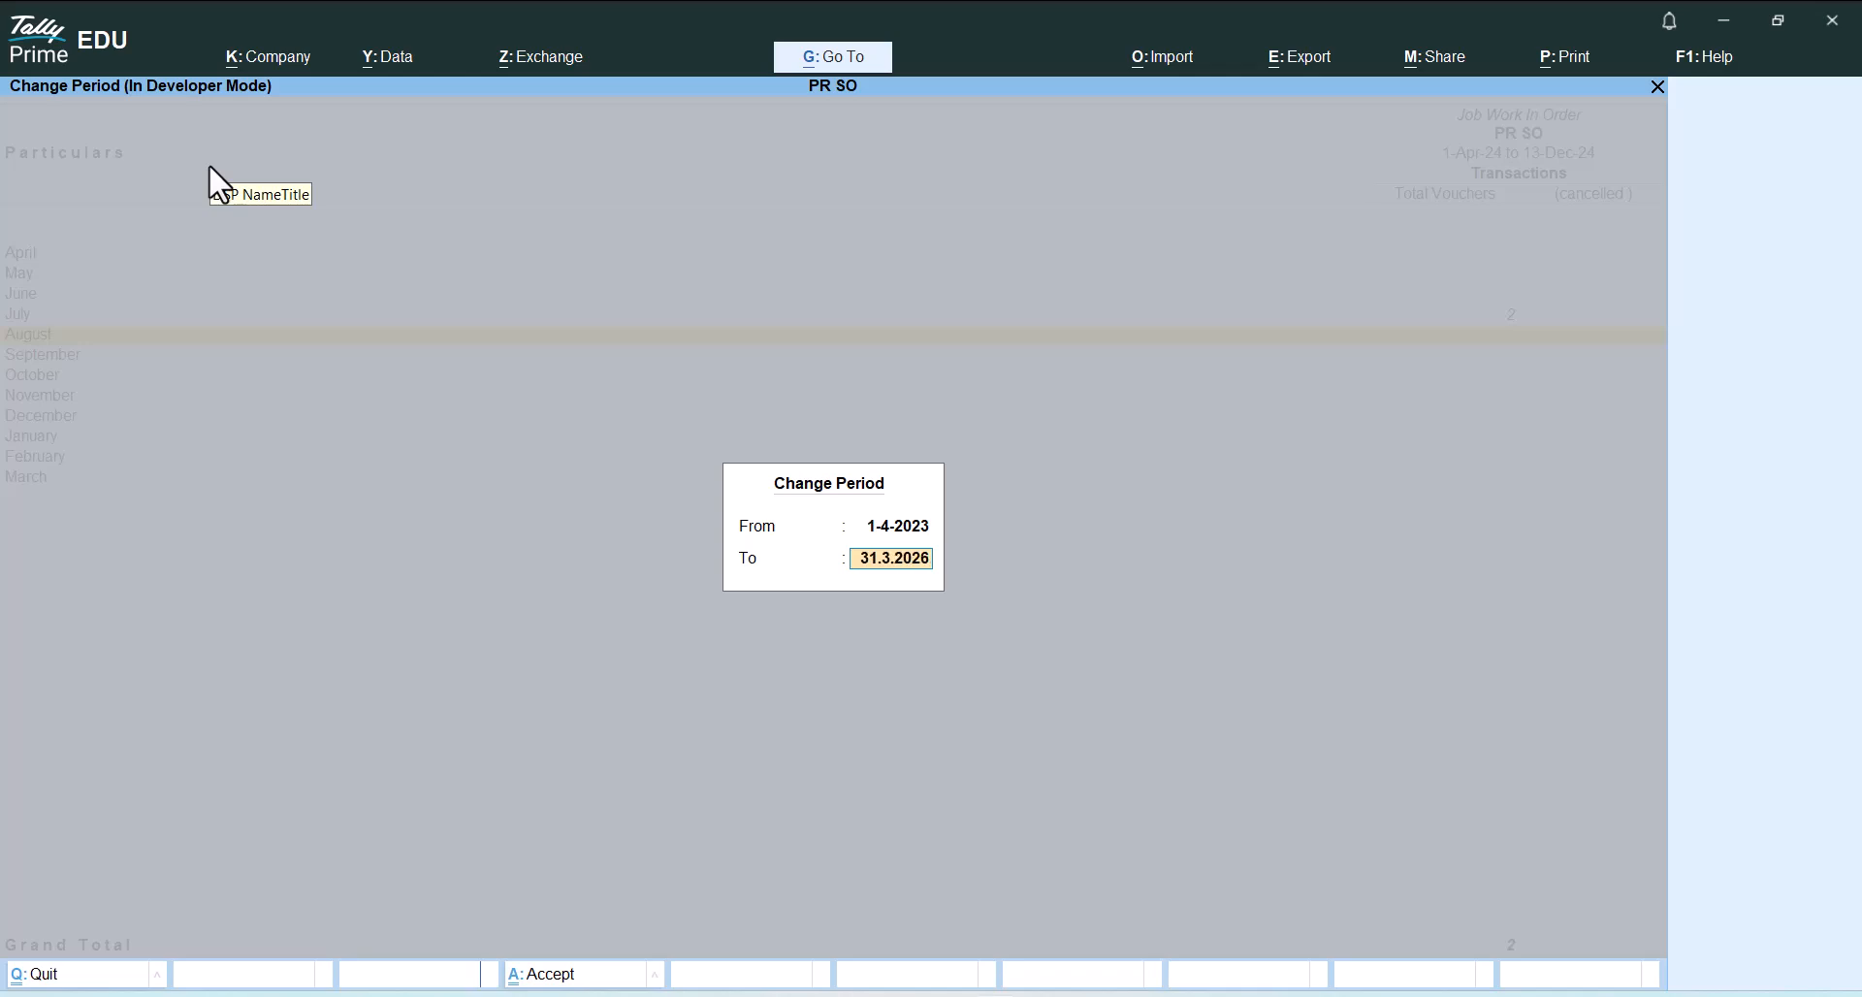
key(Return)
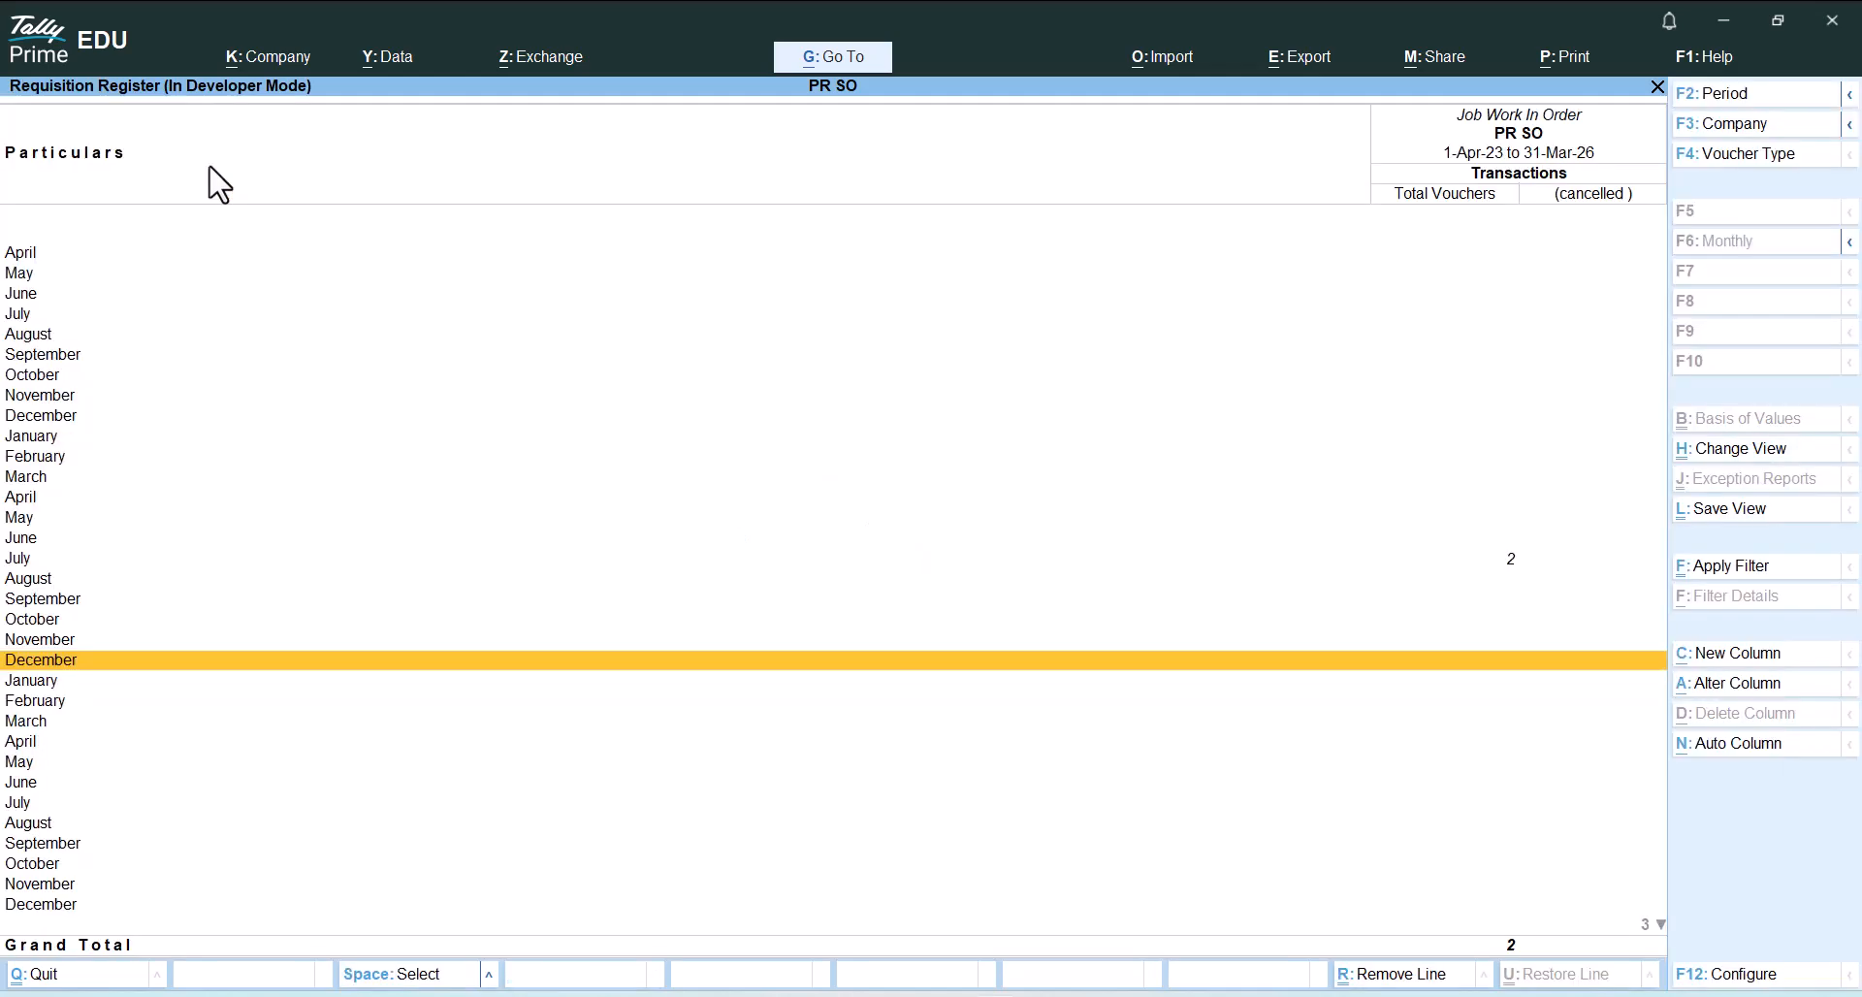
Drill into the July 2024 requisitions, examine PR Creation voucher 7, and return to the Requisition Register without saving
key(Up)
key(Up)
key(Up)
key(Up)
key(Up)
key(Return)
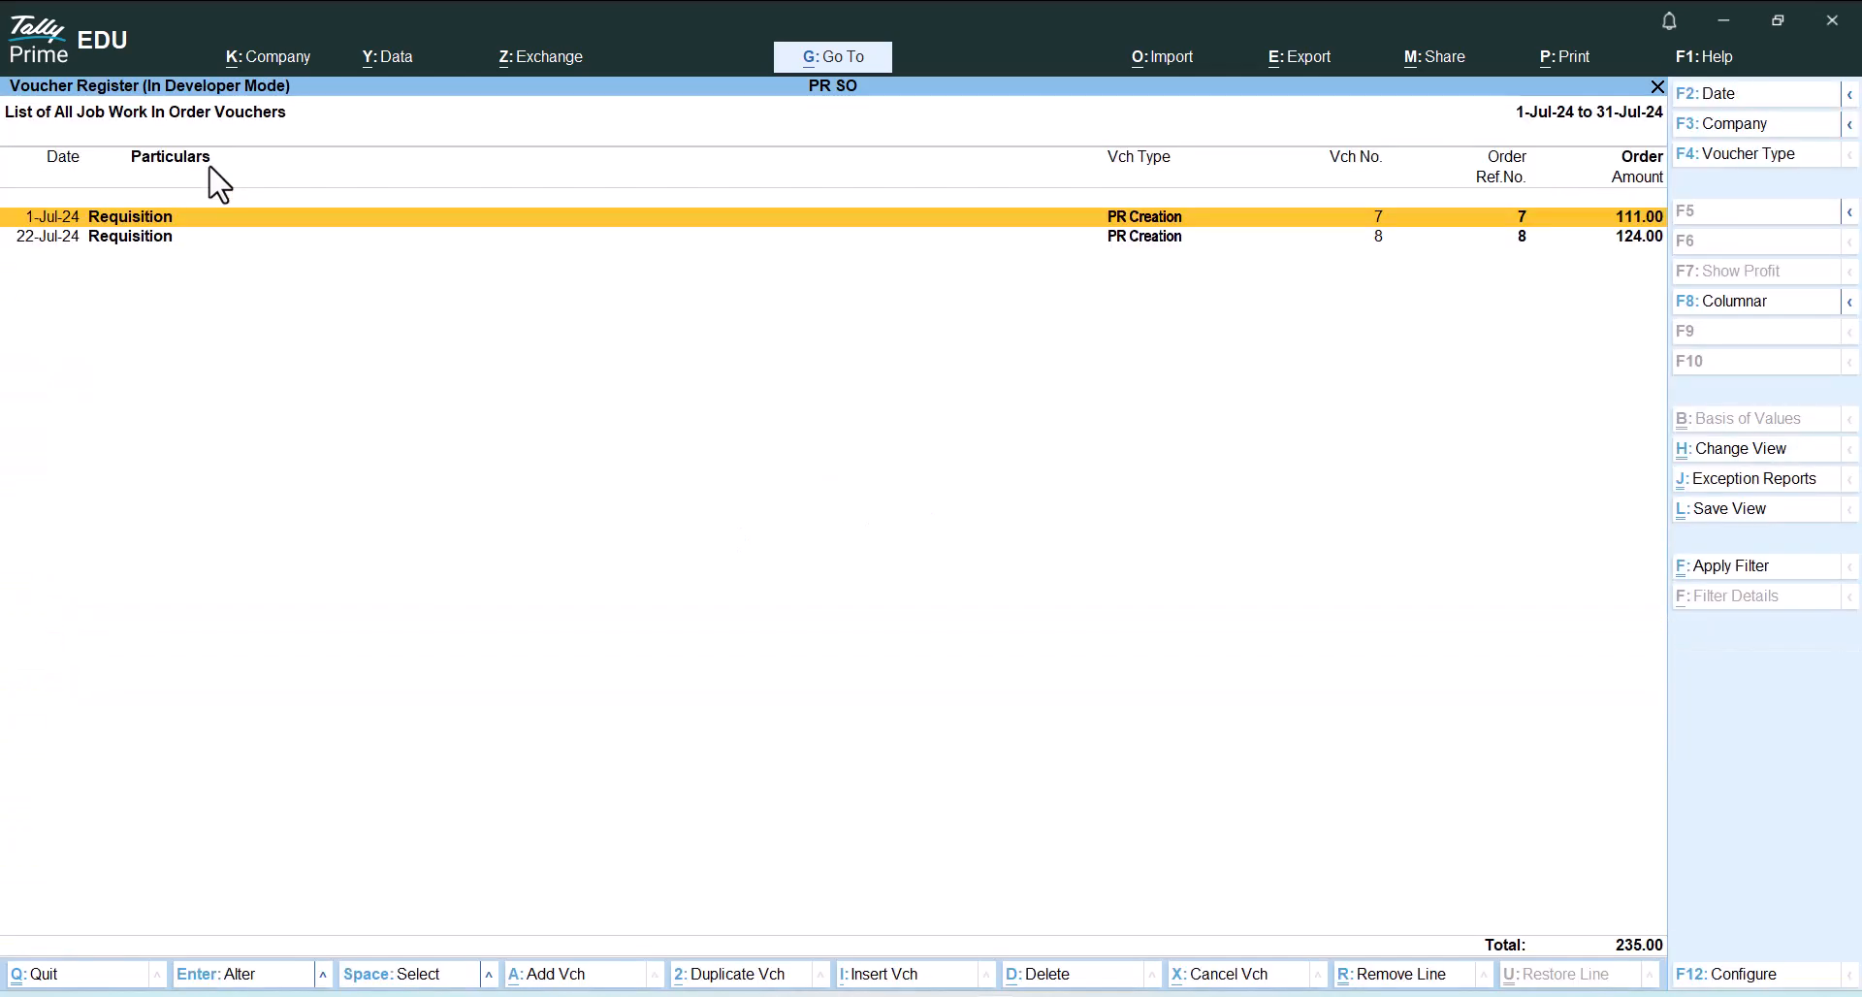
key(Return)
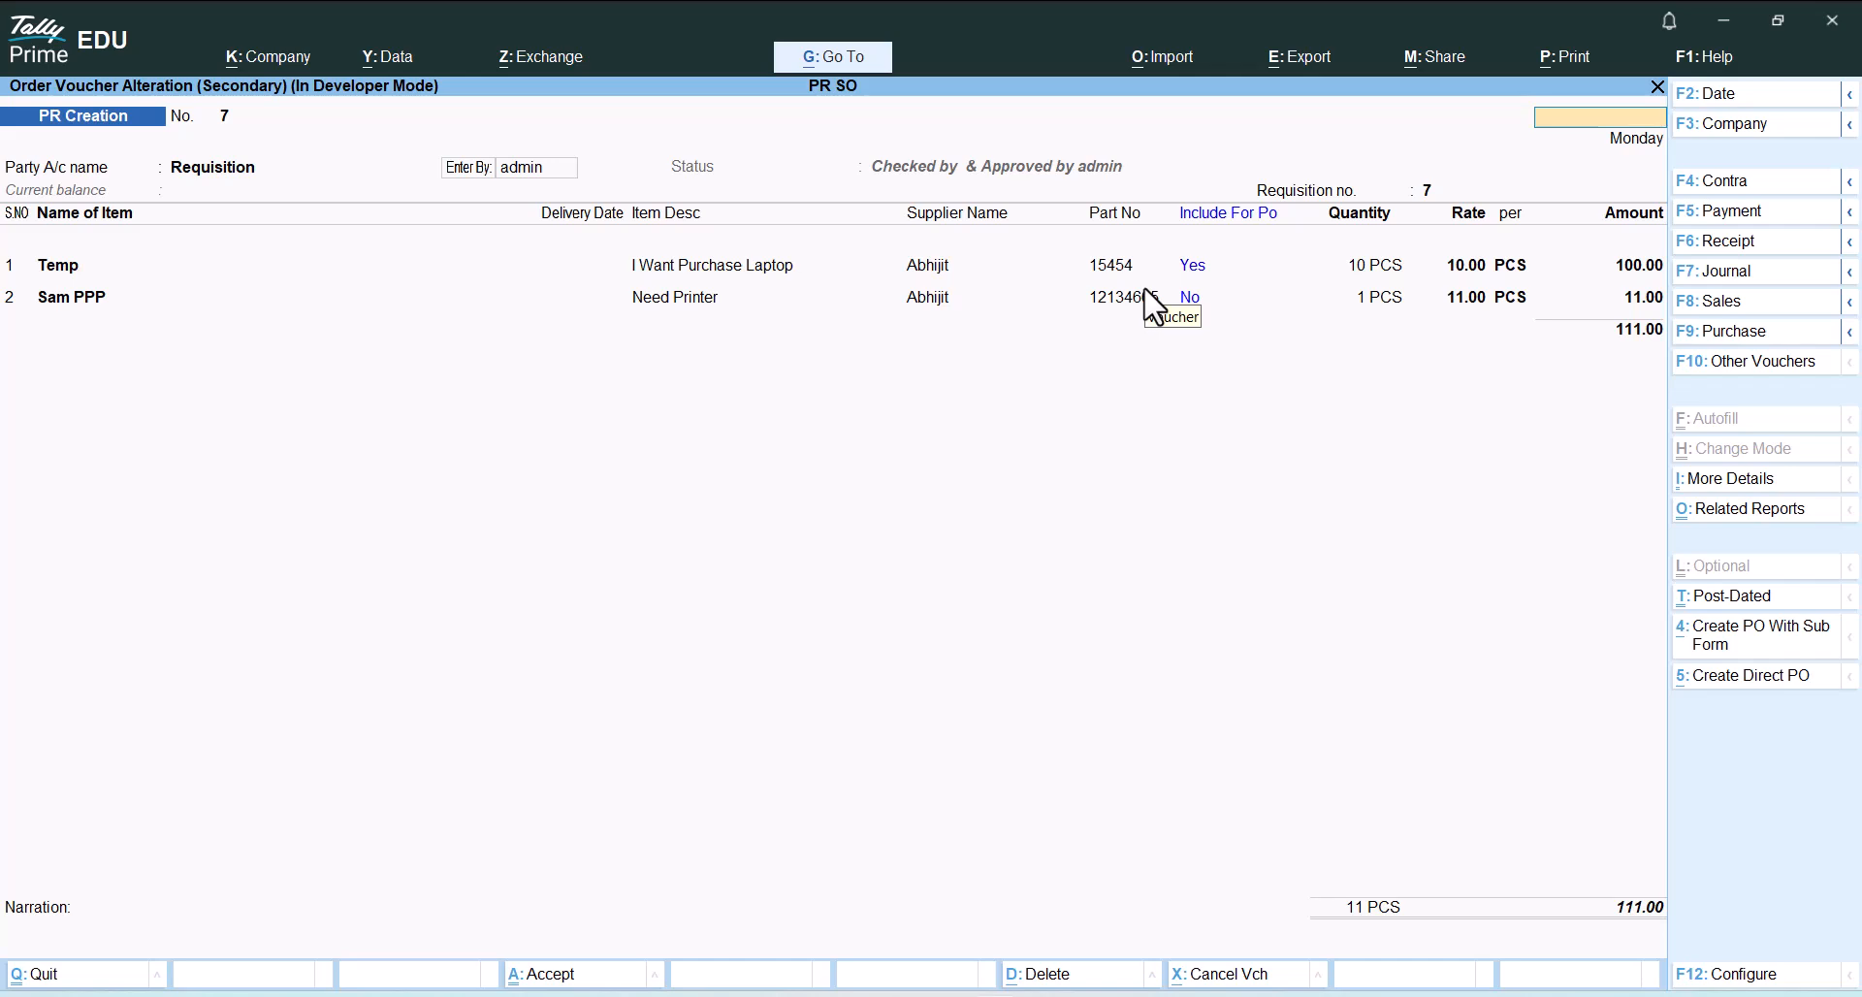
key(Escape)
key(y)
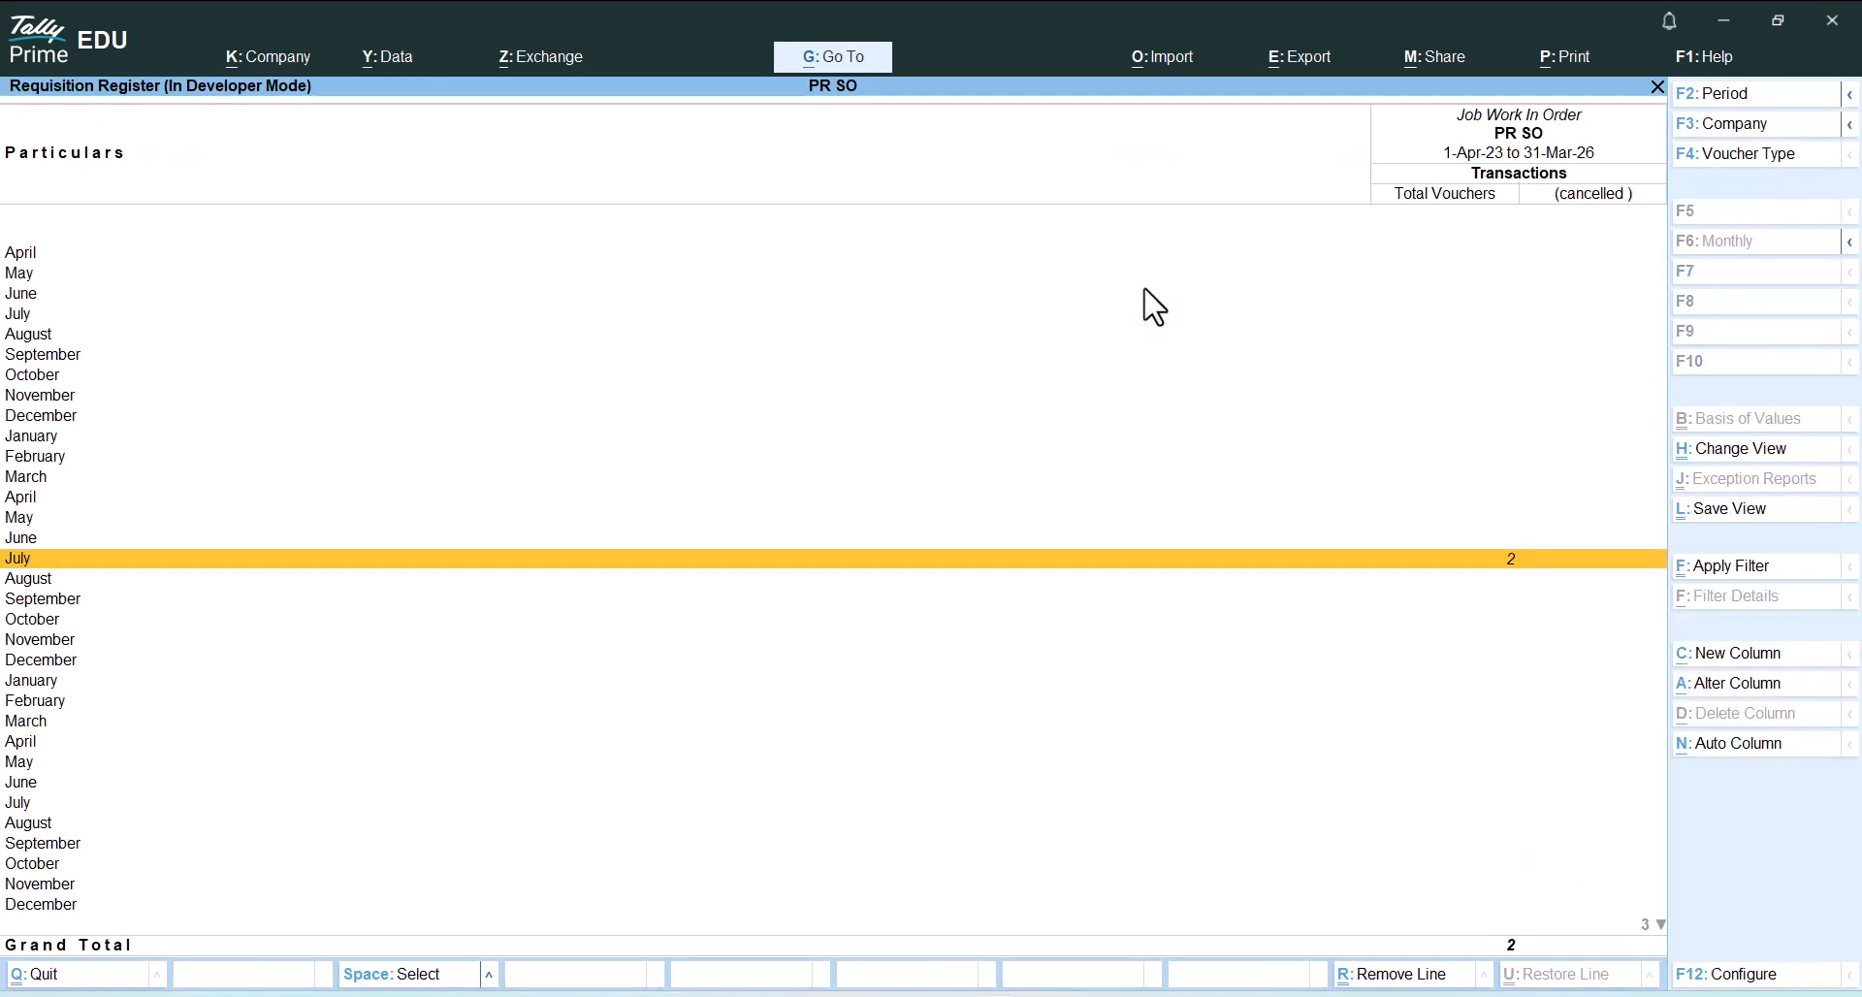
Leave the Requisition Register and REQUISITION module to return to the main Gateway of Tally
key(Escape)
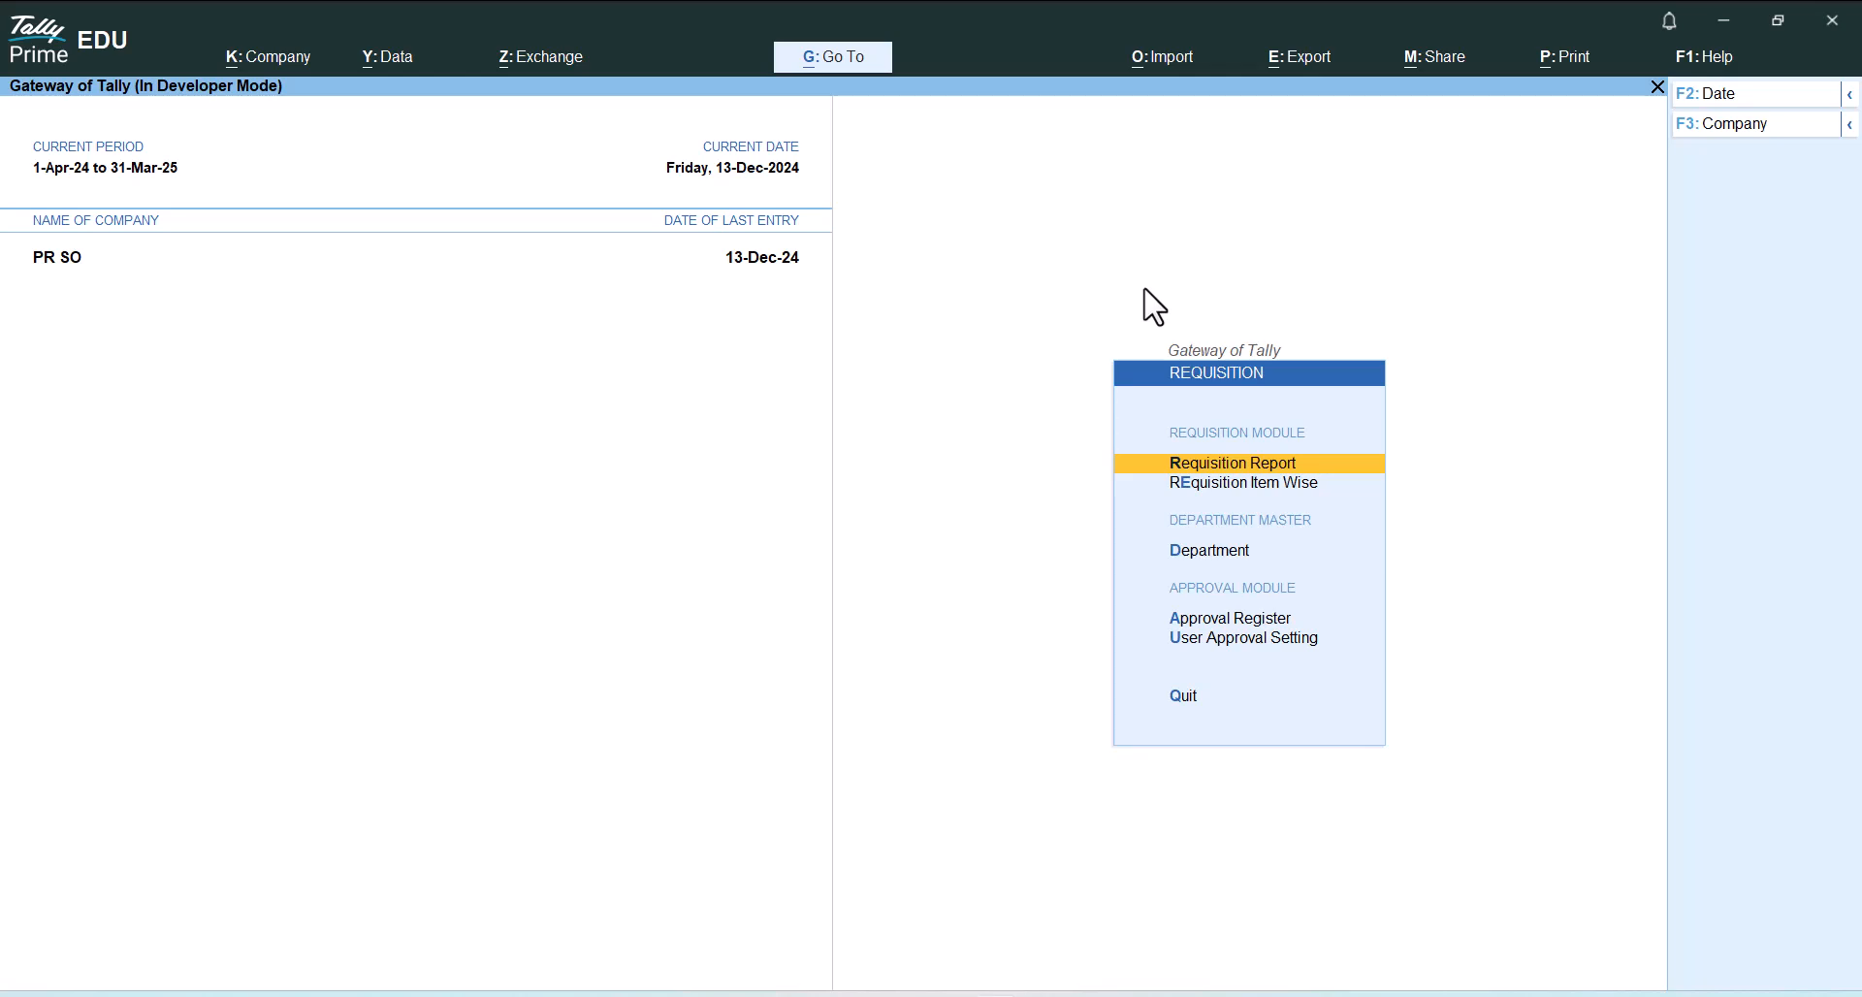
key(Escape)
key(Escape)
key(Escape)
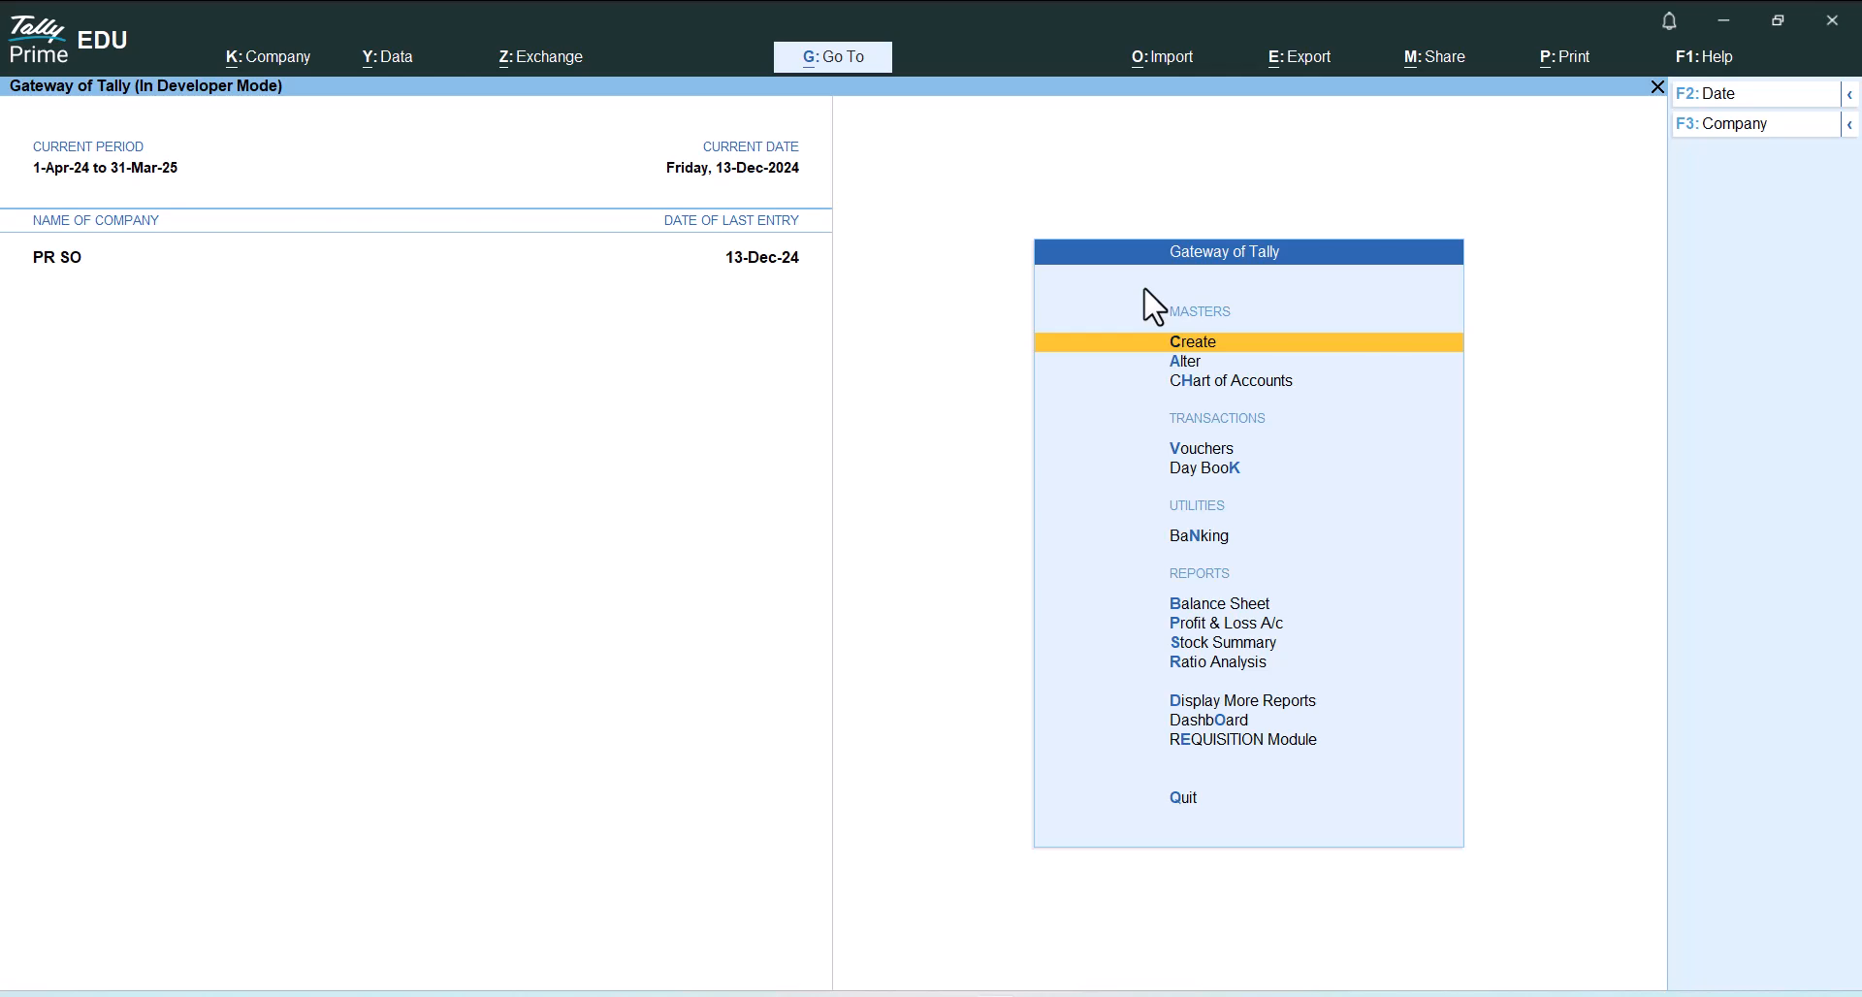